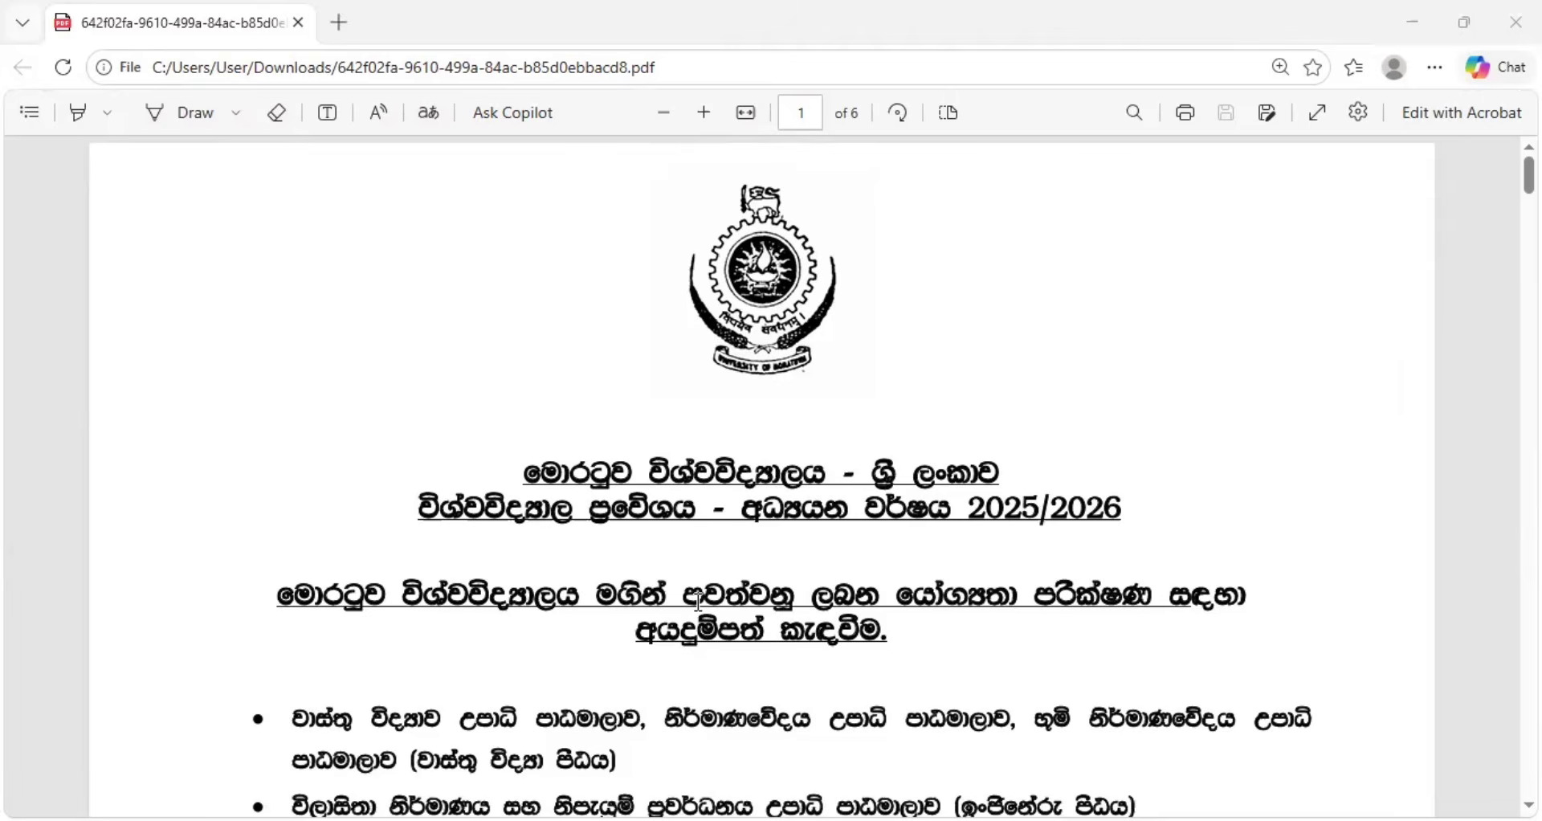
# Read the aptitude test notice's introduction and the entry requirements for the Architecture degree in section (1).
pyautogui.scroll(-6, 698, 601)
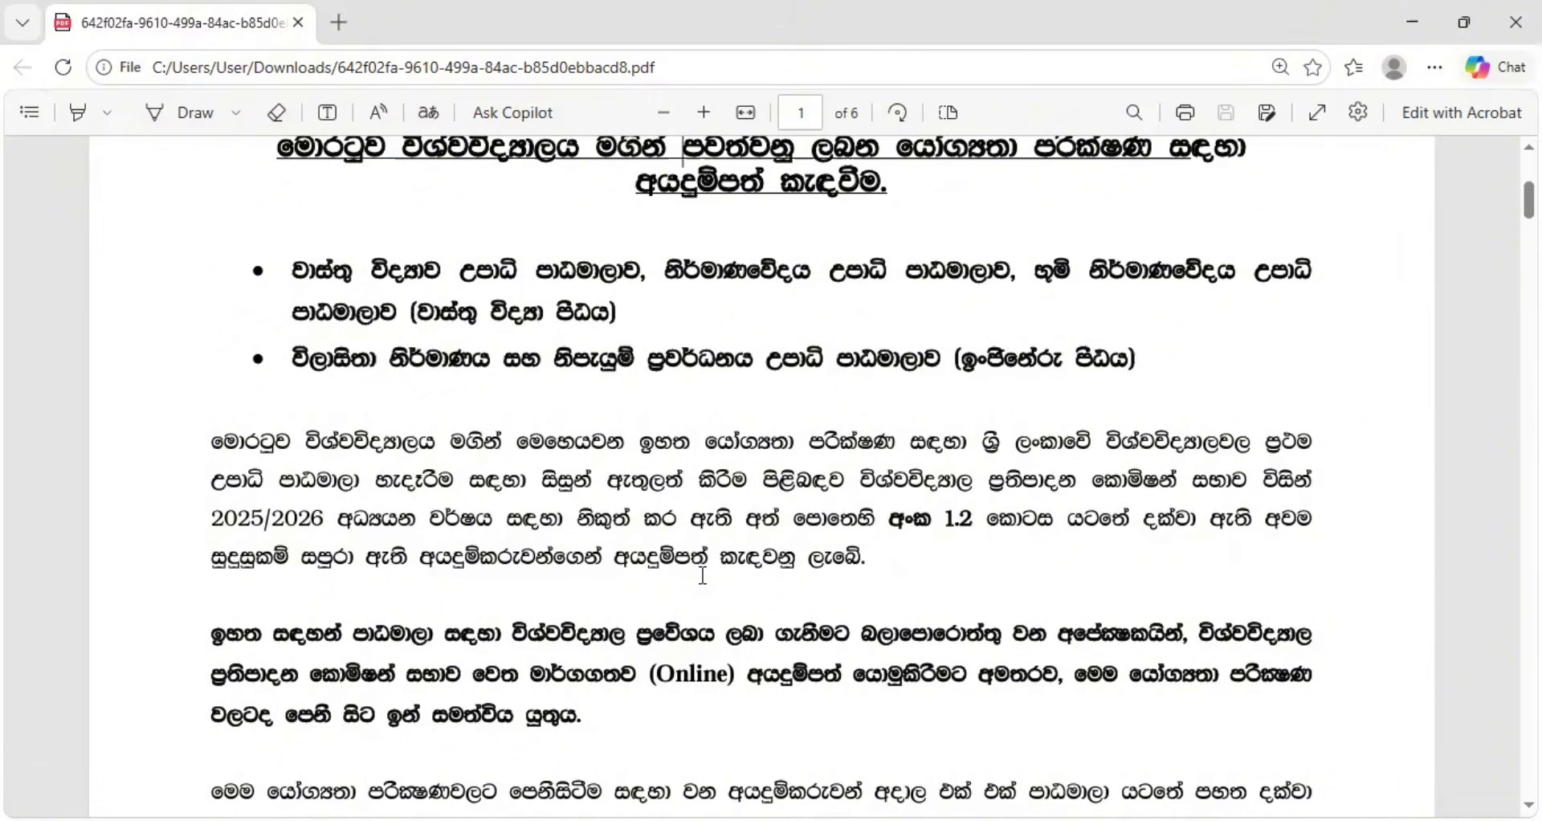
pyautogui.scroll(-5, 775, 294)
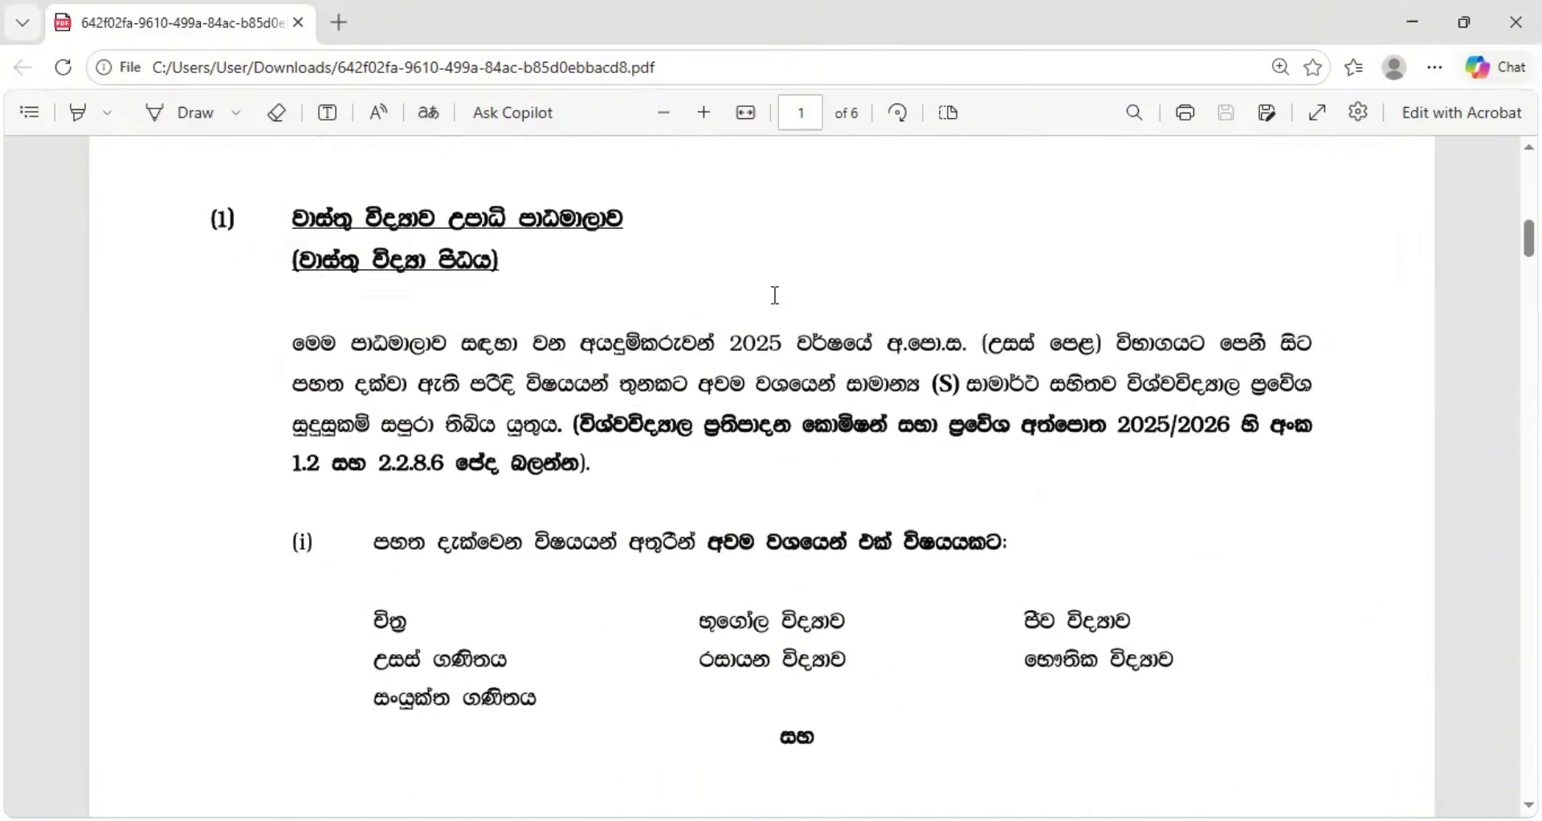
pyautogui.scroll(-2, 779, 289)
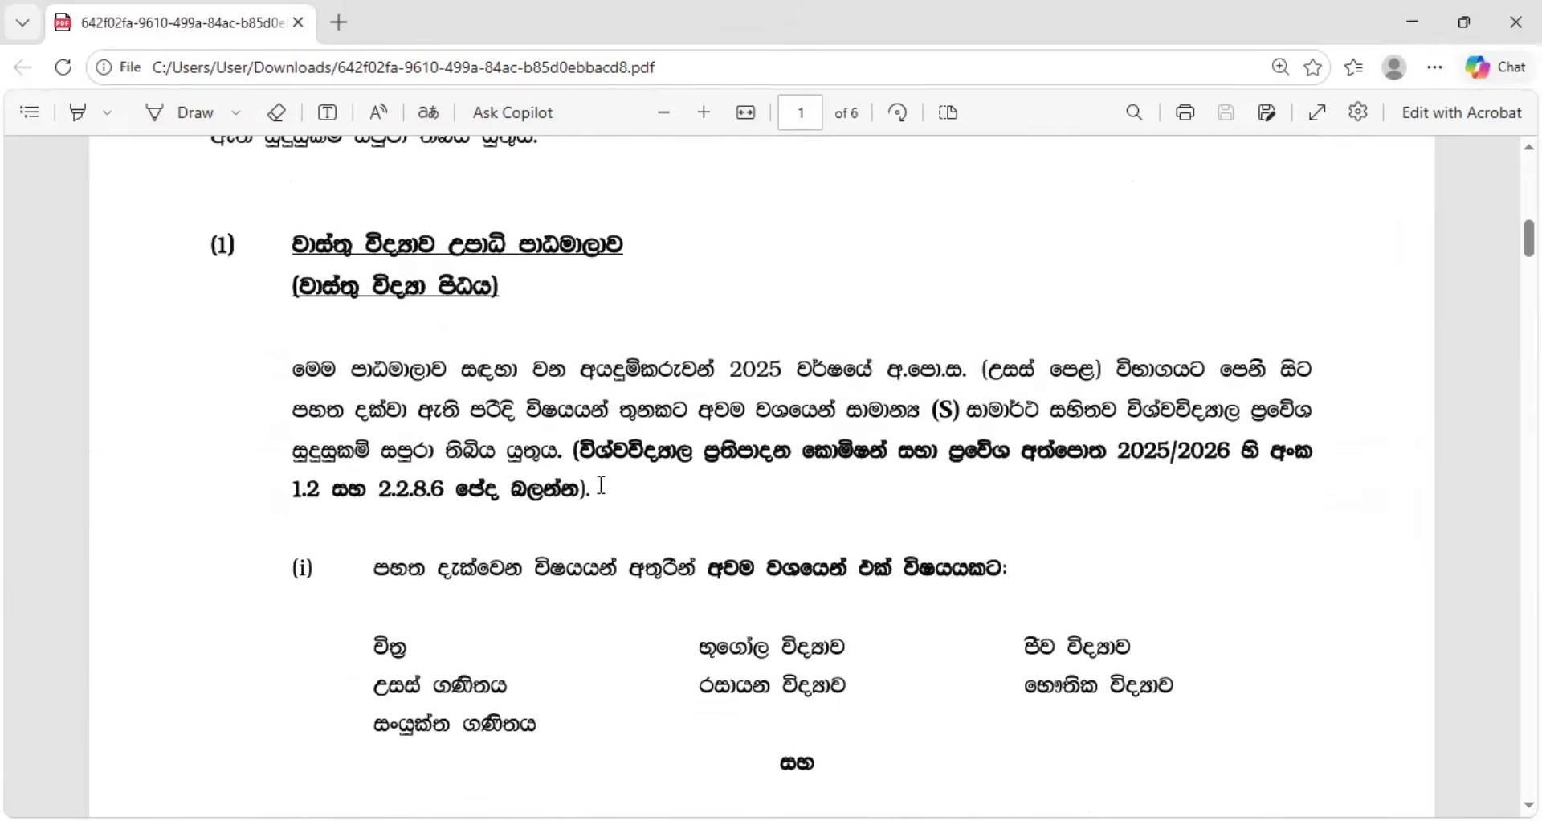
pyautogui.scroll(-2, 602, 486)
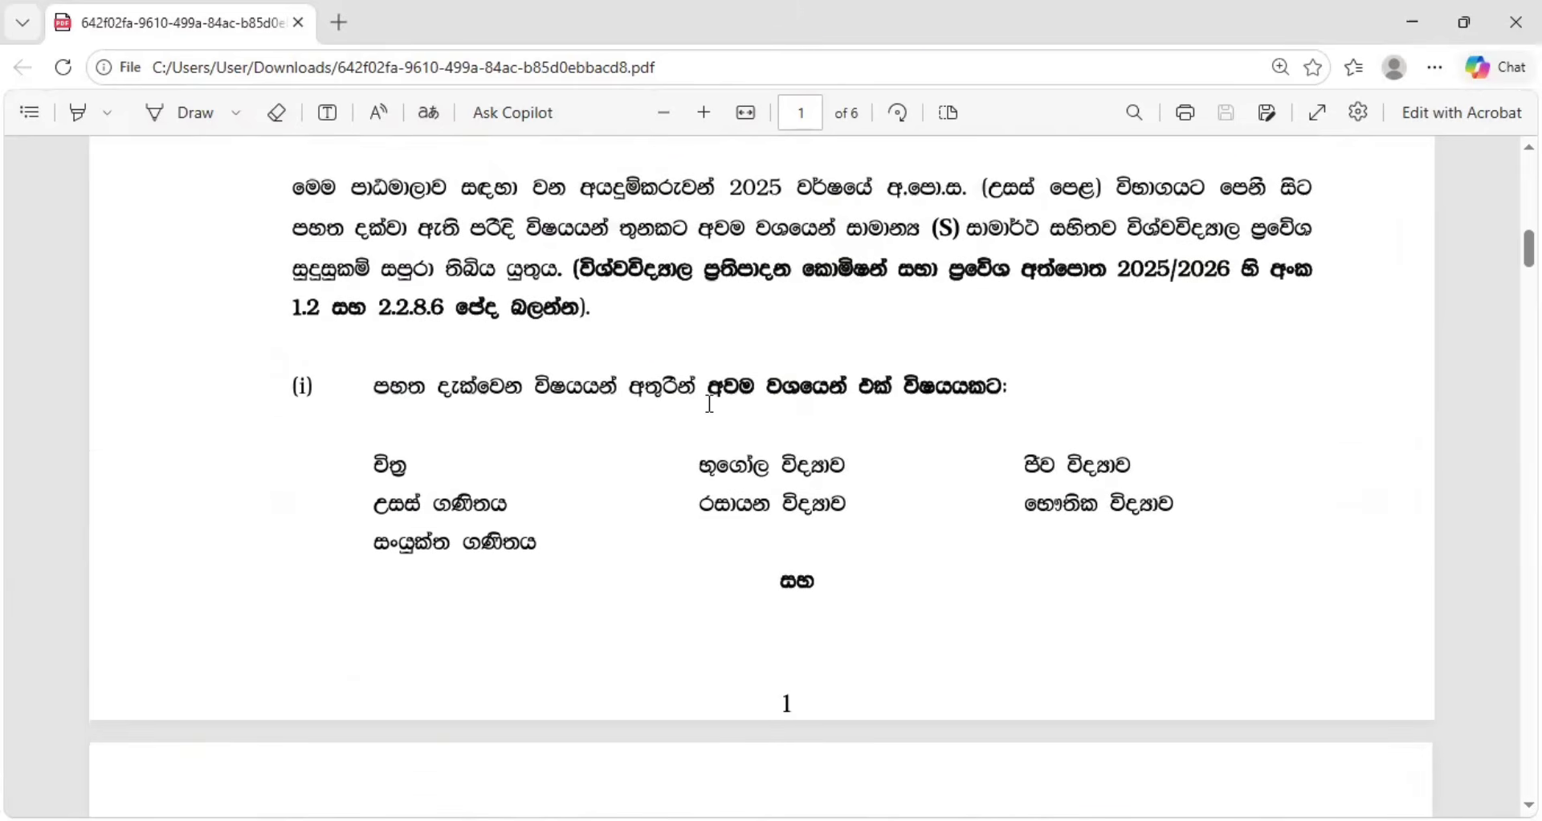
pyautogui.scroll(-4, 777, 476)
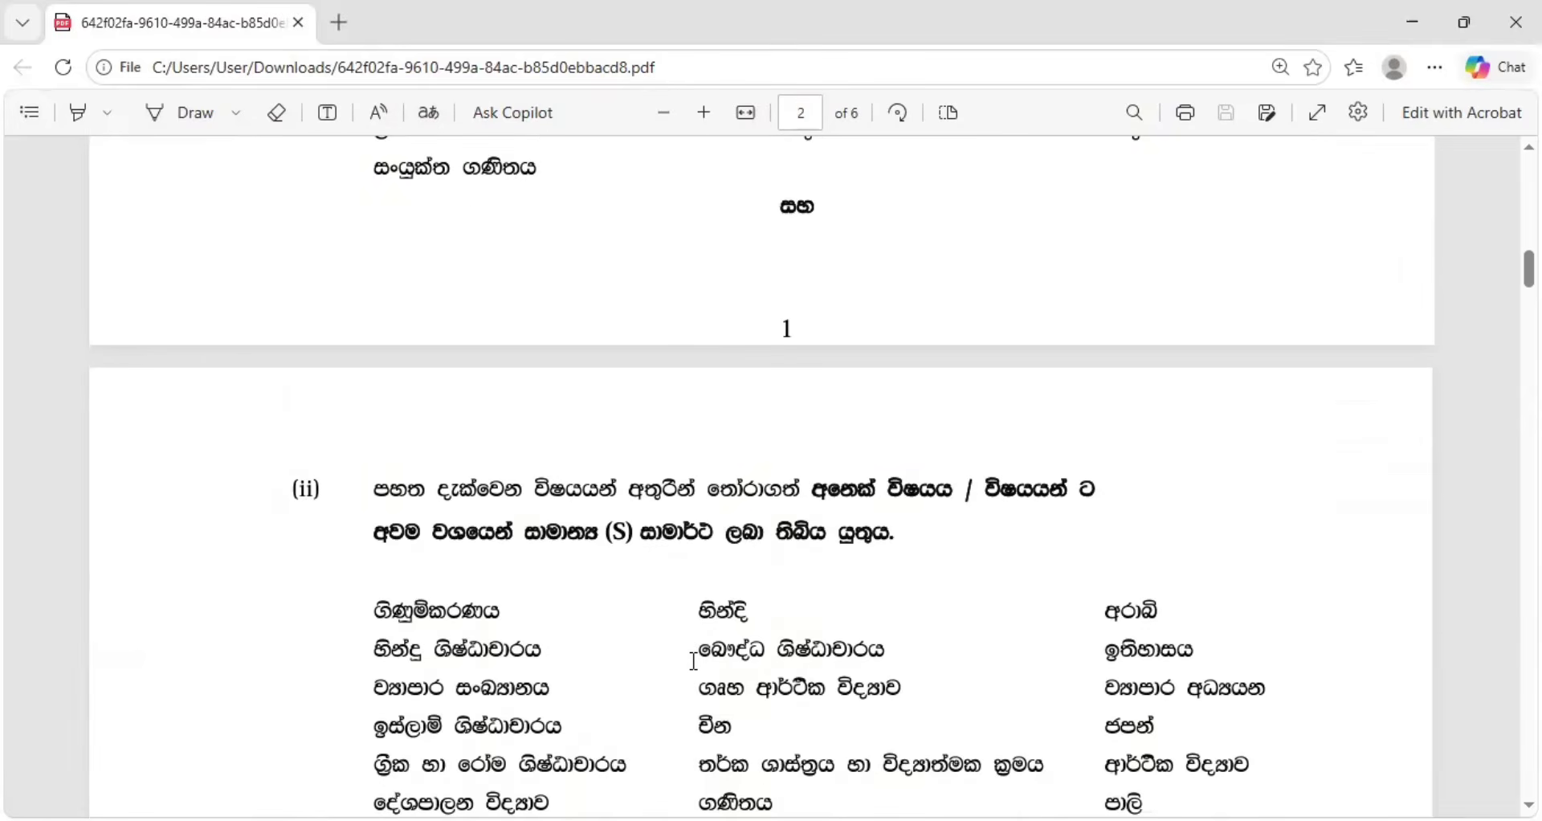
pyautogui.scroll(-3, 694, 660)
pyautogui.scroll(3, 696, 659)
pyautogui.scroll(-3, 700, 623)
pyautogui.scroll(-1, 699, 621)
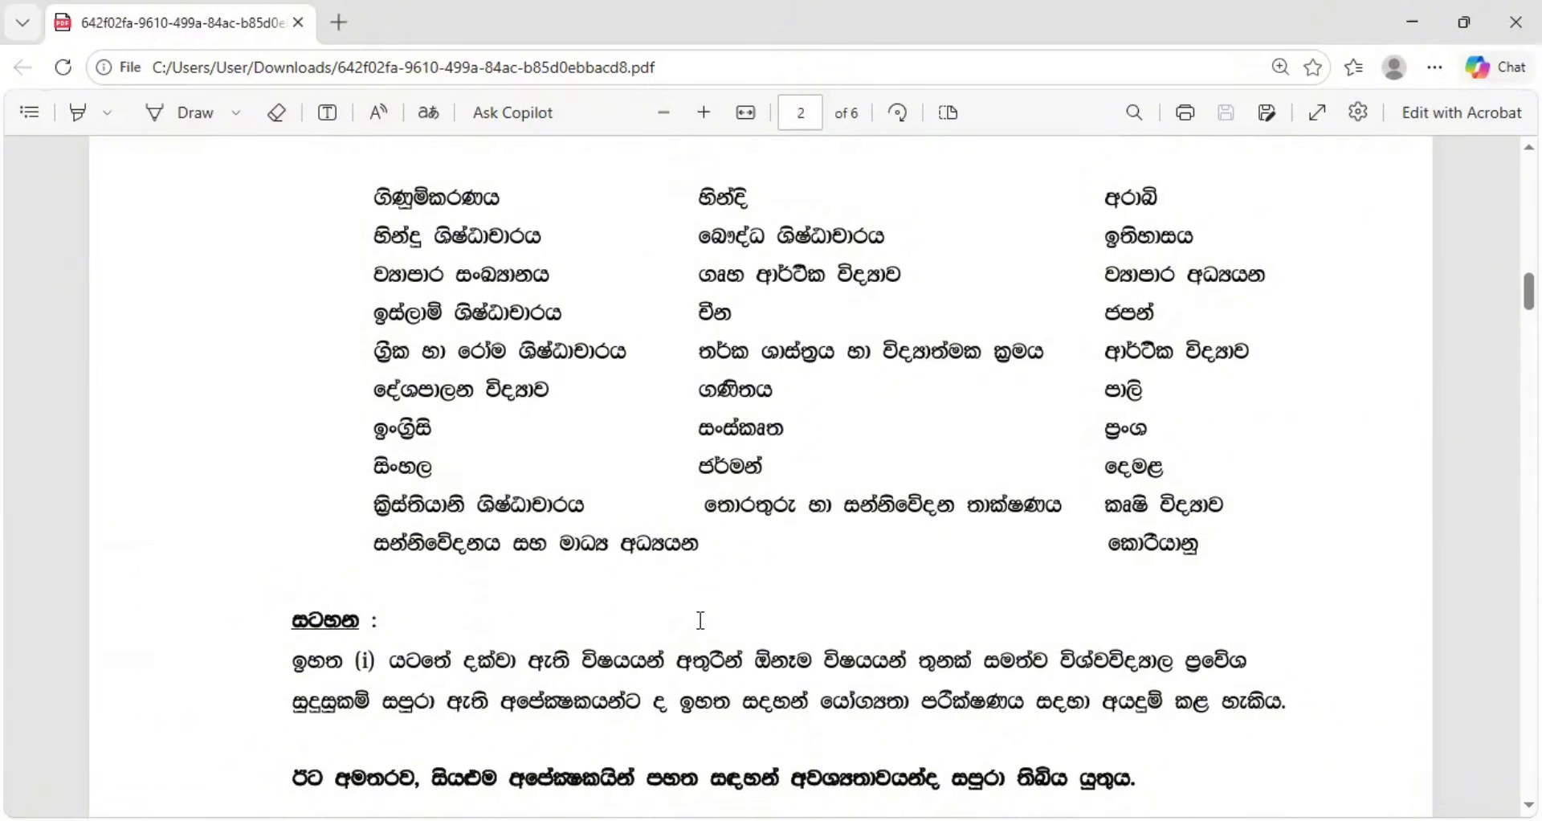
pyautogui.scroll(-4, 701, 620)
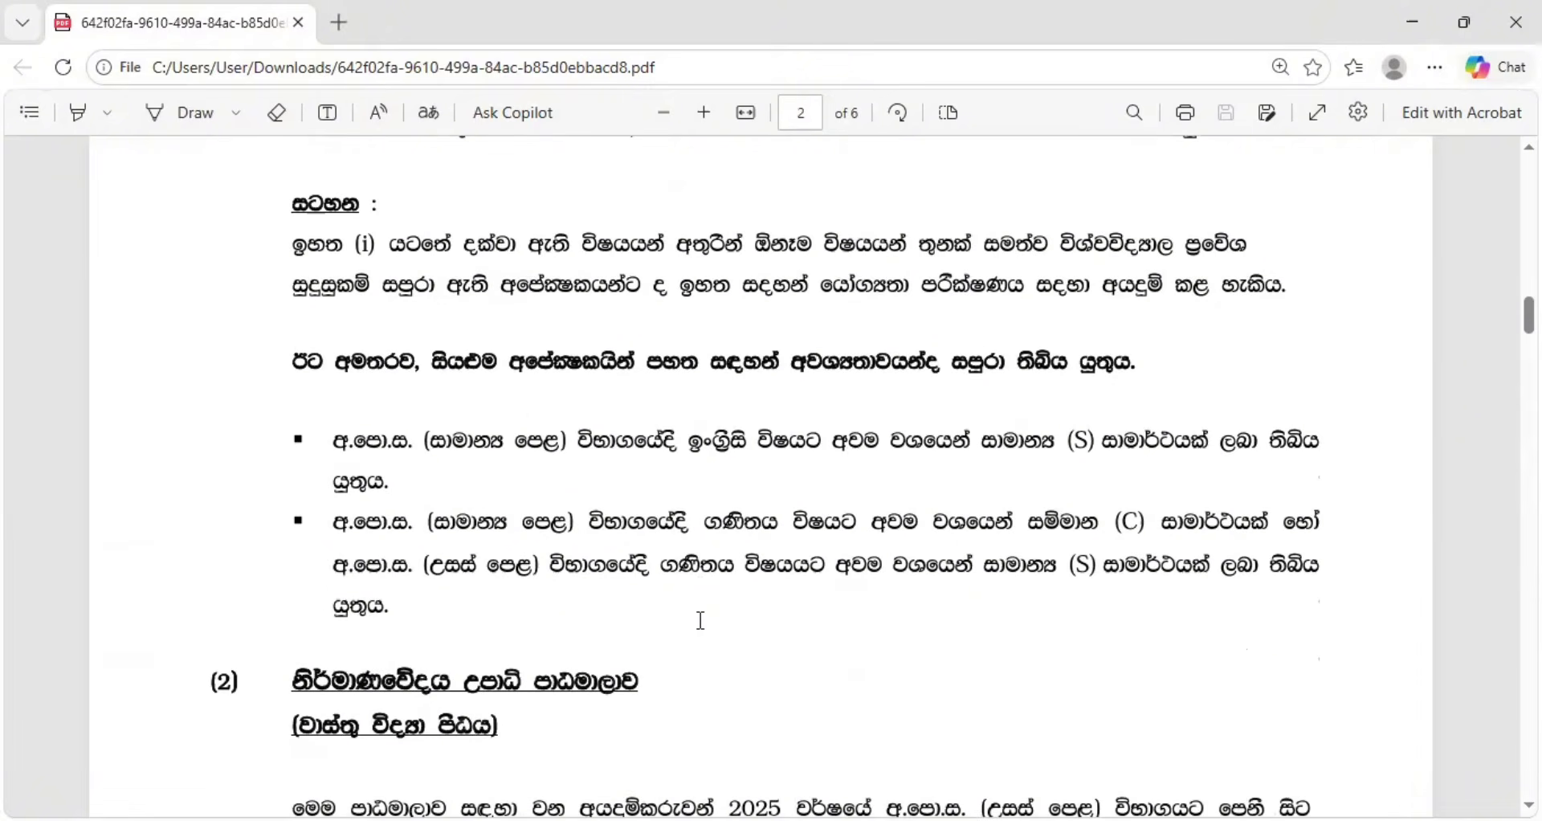
pyautogui.scroll(-2, 700, 622)
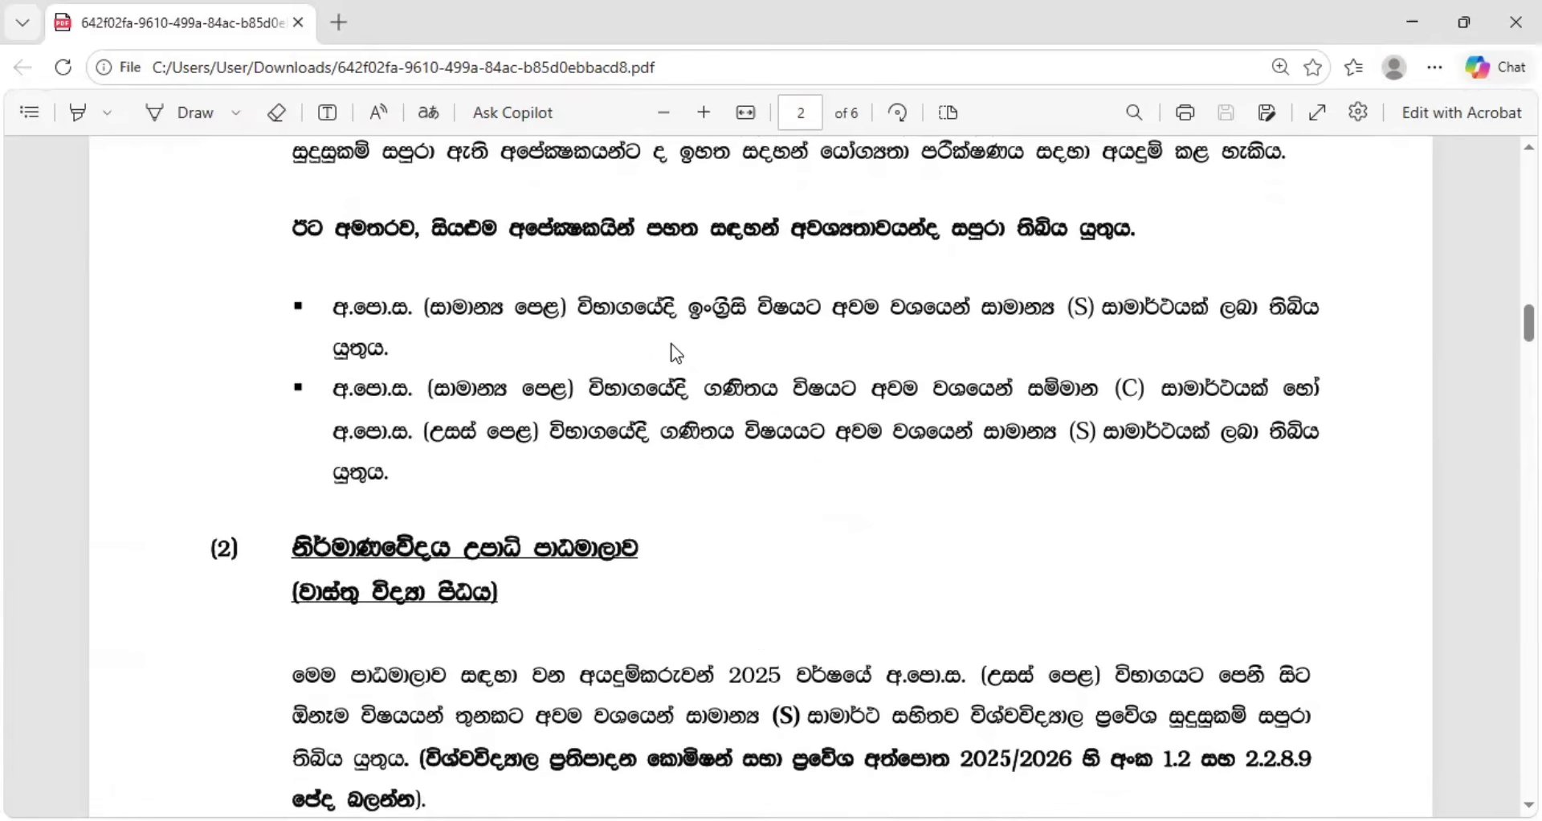
# Examine the entry requirements for the Design degree in section (2), including the required Ordinary Level passes.
pyautogui.scroll(-4, 699, 458)
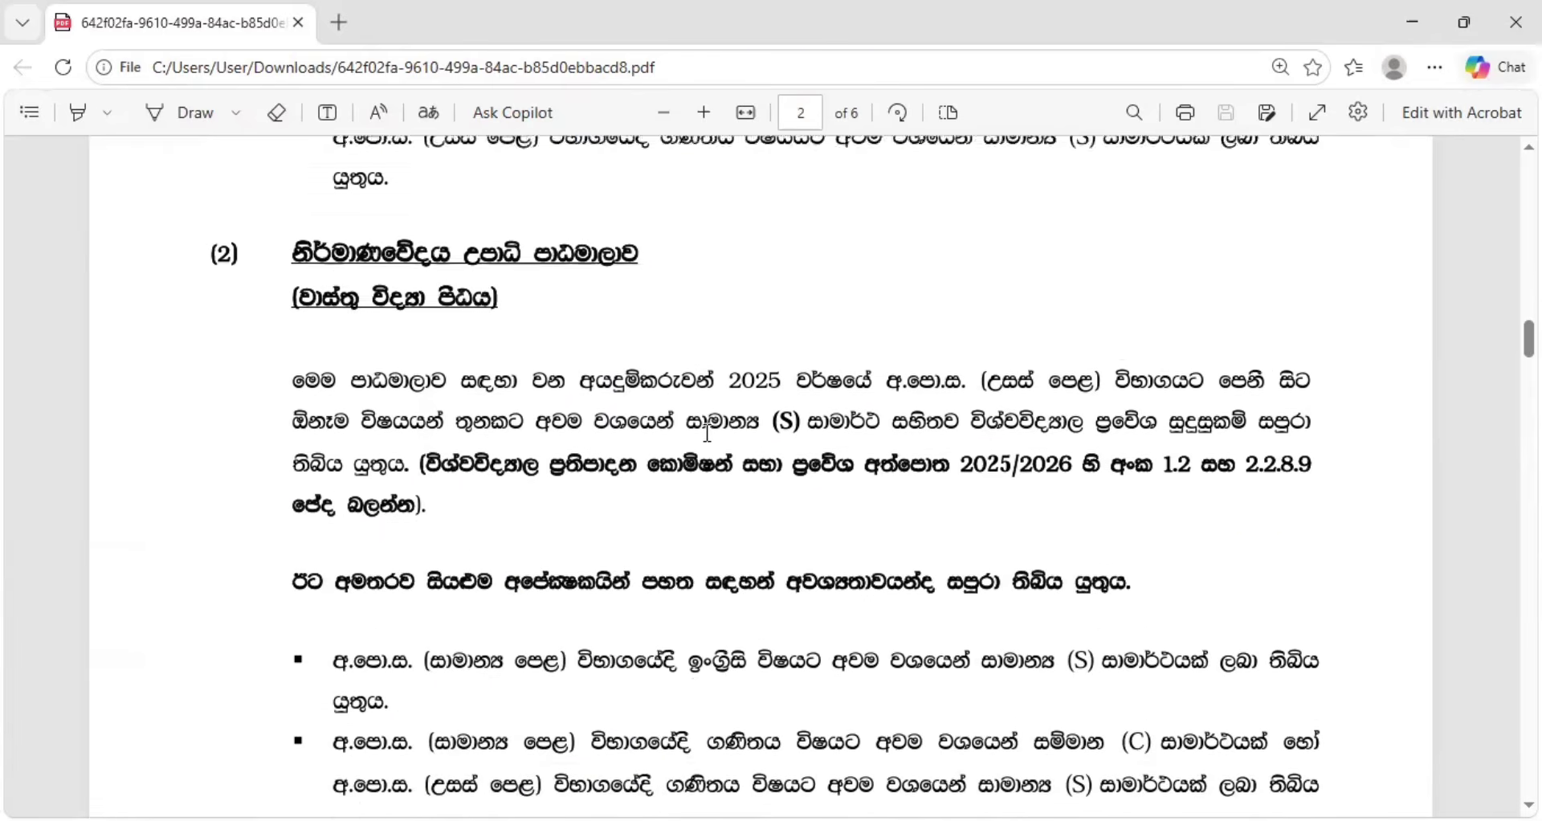
pyautogui.scroll(-1, 610, 455)
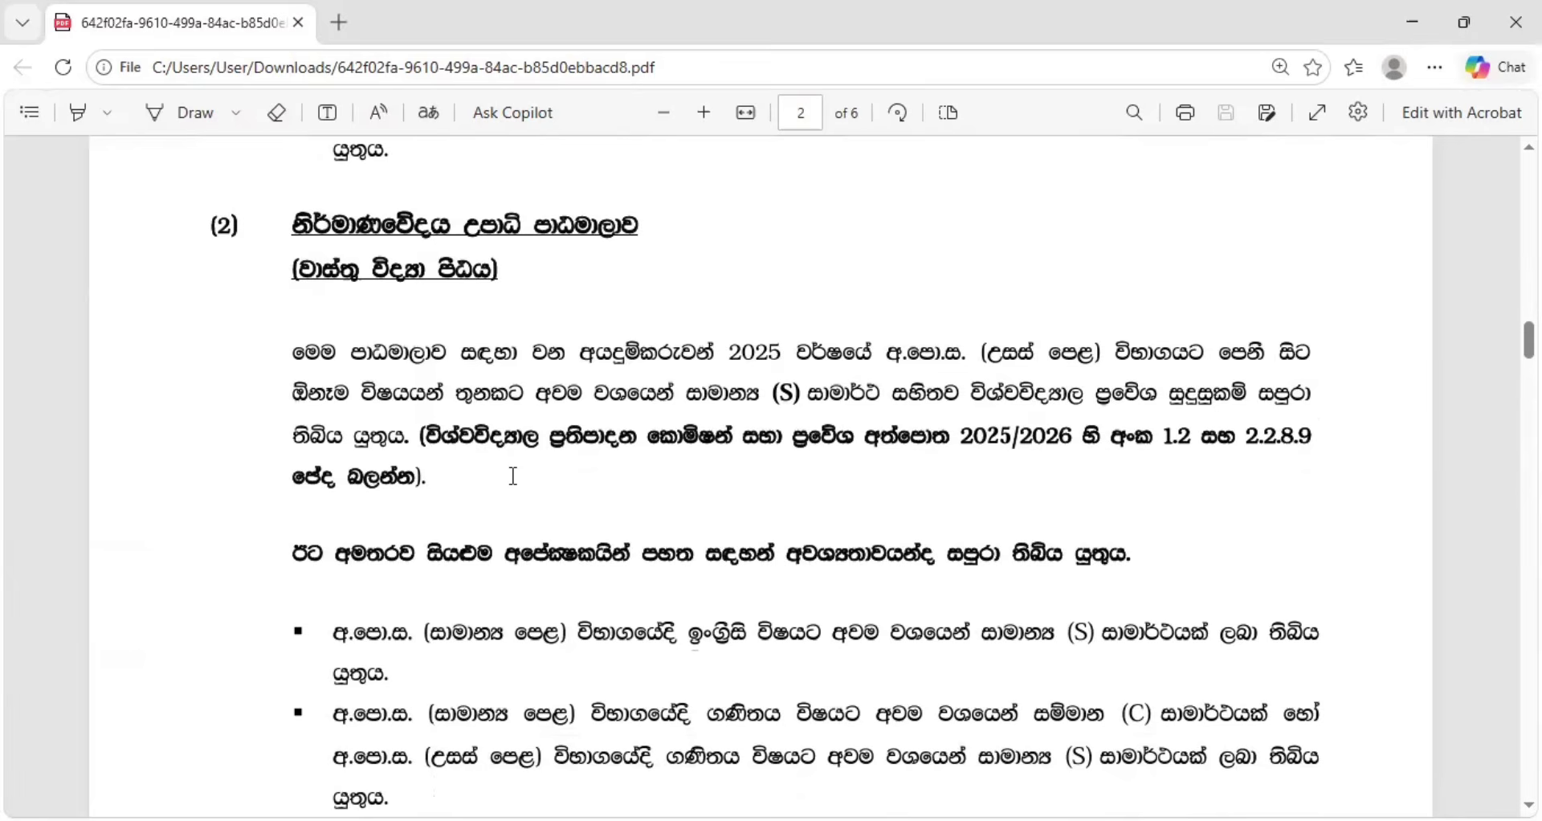
pyautogui.scroll(-1, 513, 476)
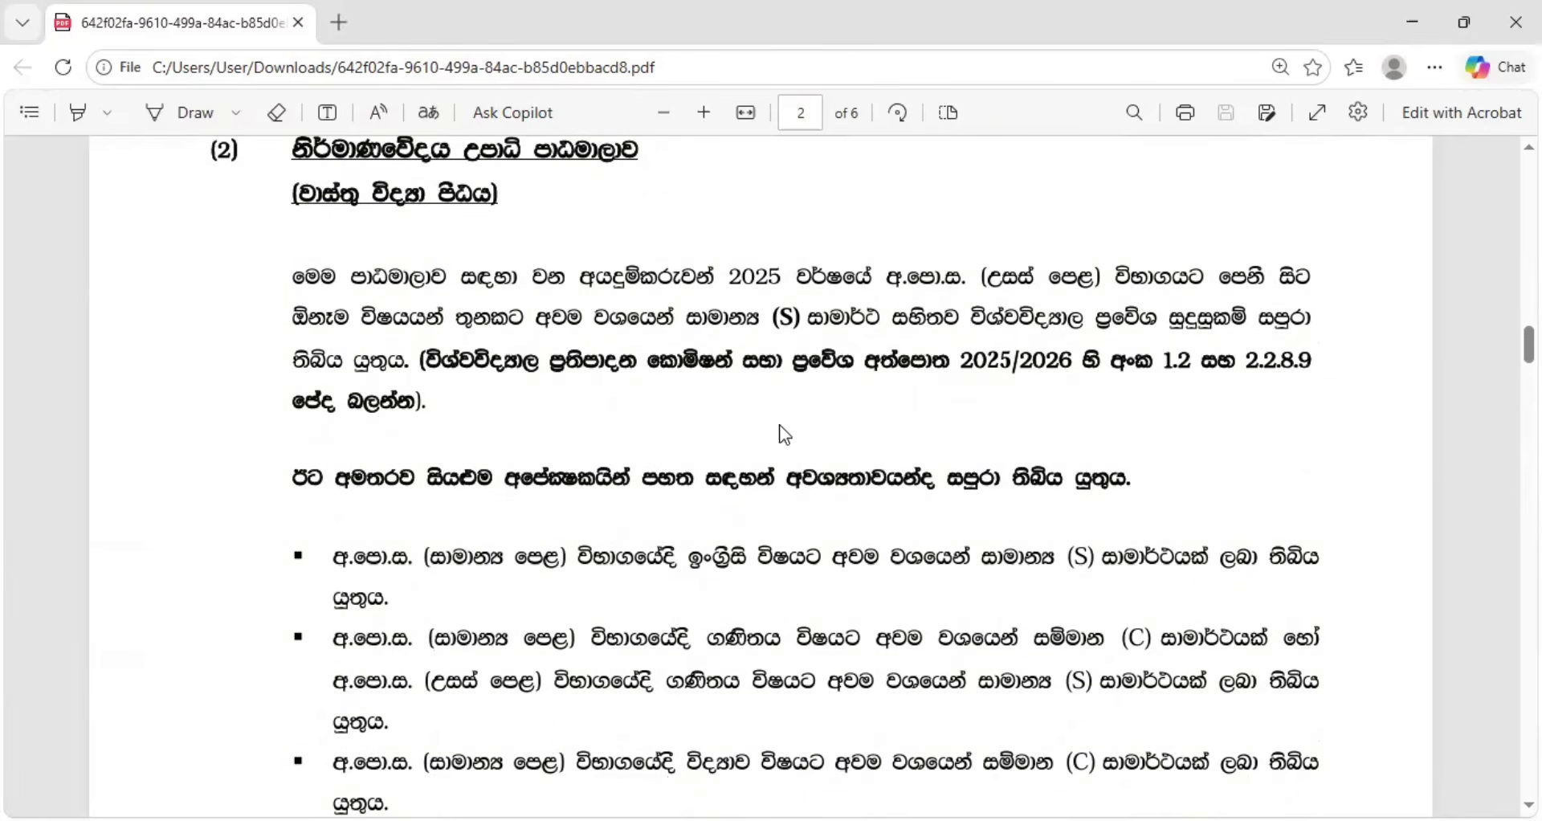
pyautogui.scroll(-3, 791, 410)
pyautogui.scroll(-2, 798, 391)
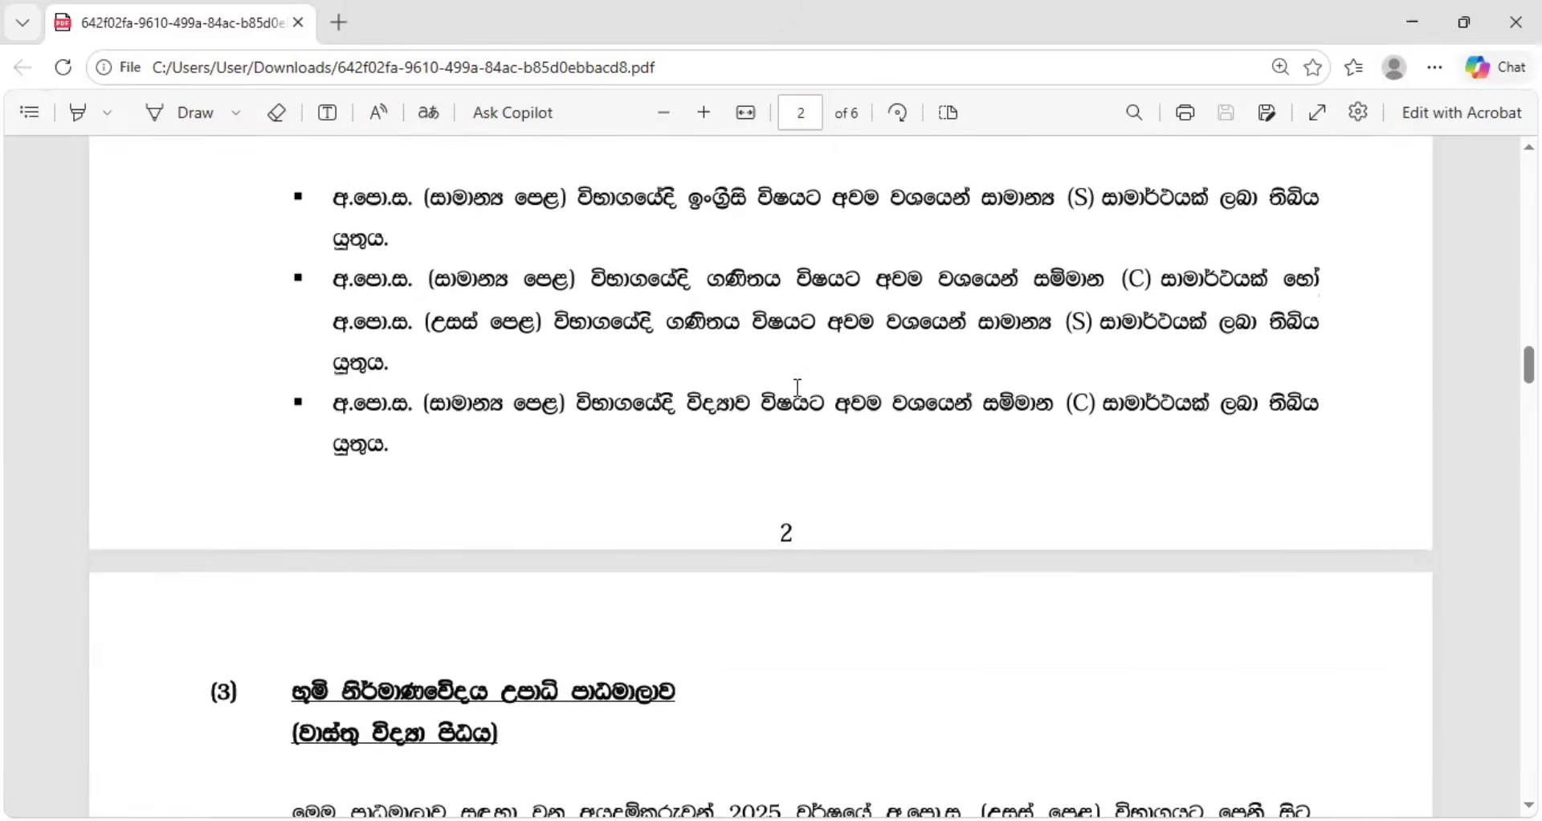
pyautogui.scroll(1, 797, 390)
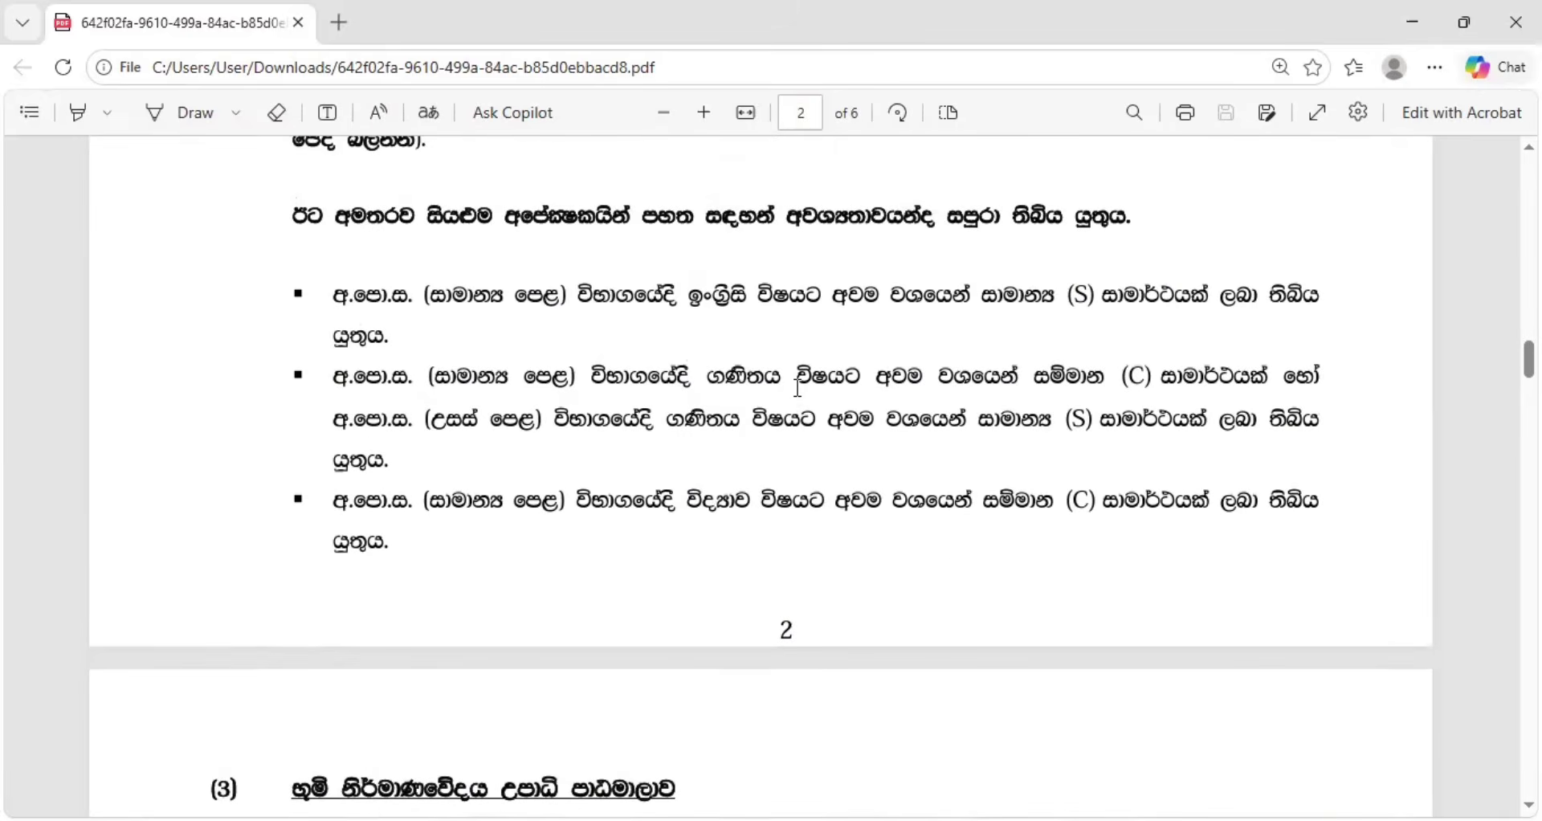
pyautogui.scroll(-2, 800, 384)
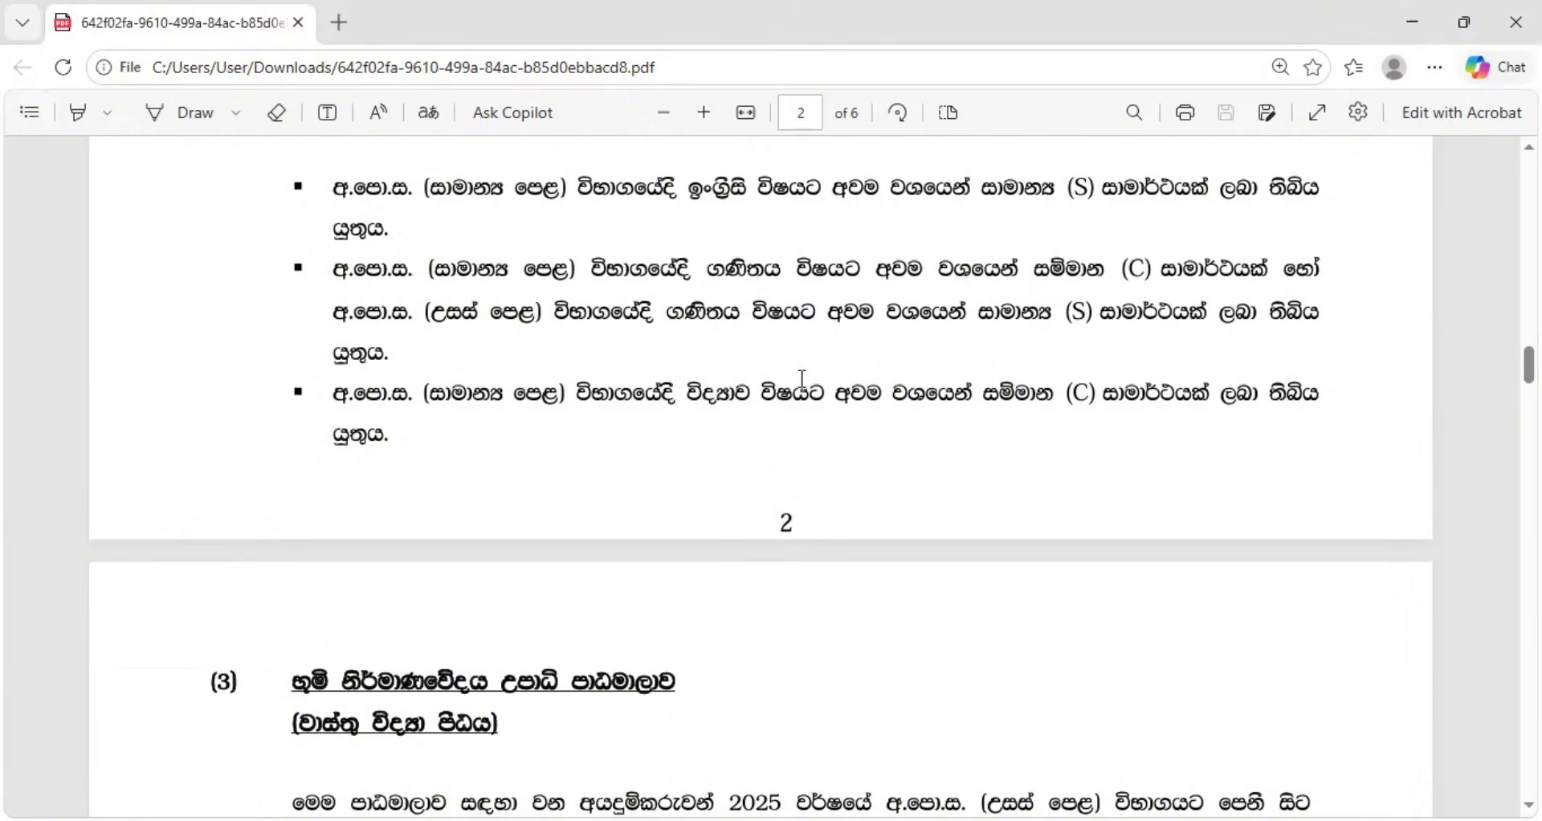
# Review section (3) on the Landscape Architecture degree, including both lists of qualifying subjects.
pyautogui.scroll(-4, 731, 402)
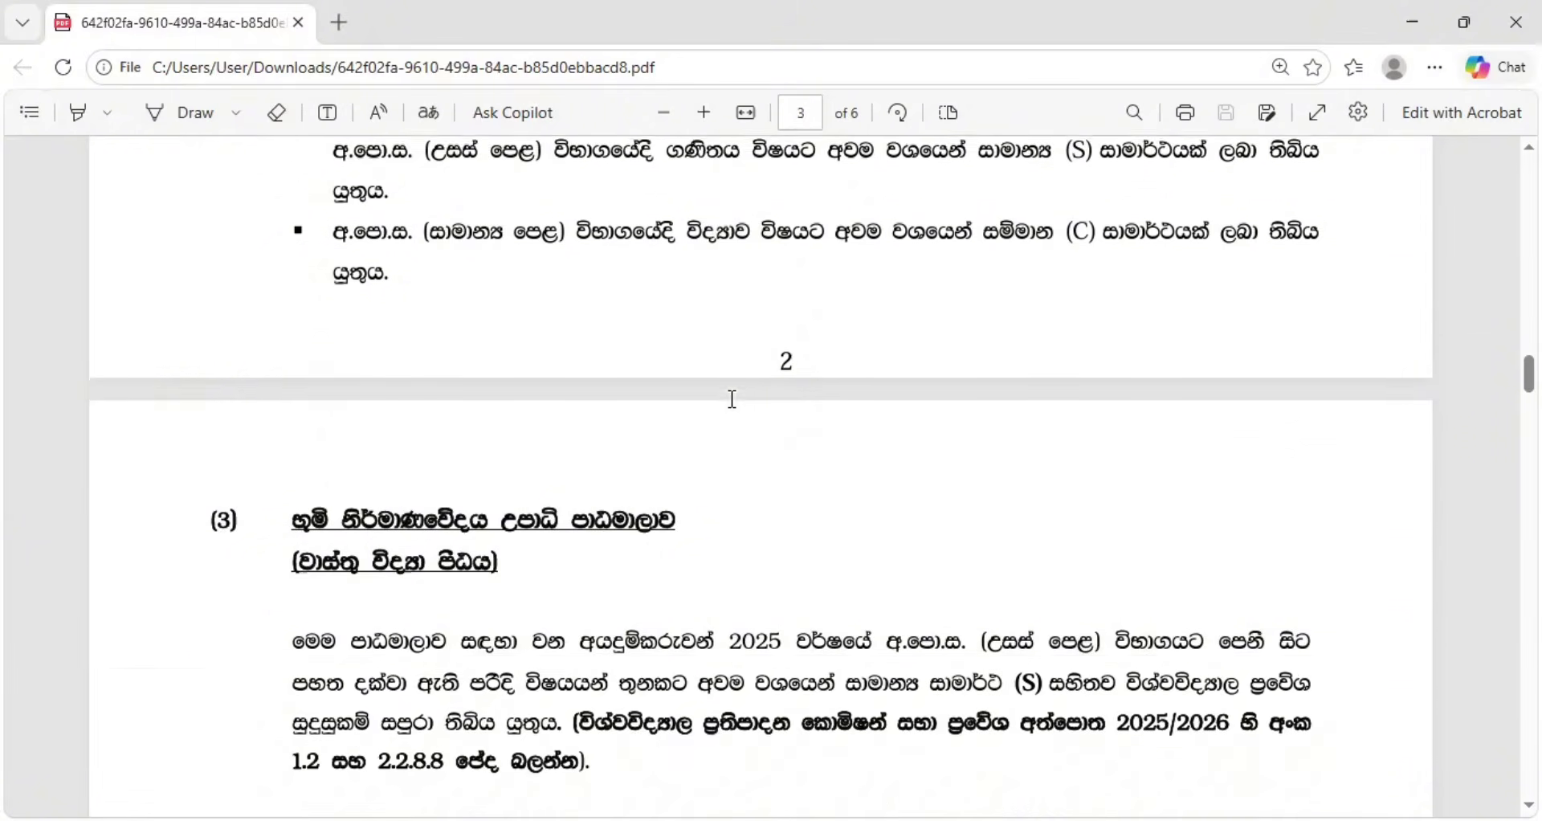
pyautogui.scroll(-1, 735, 407)
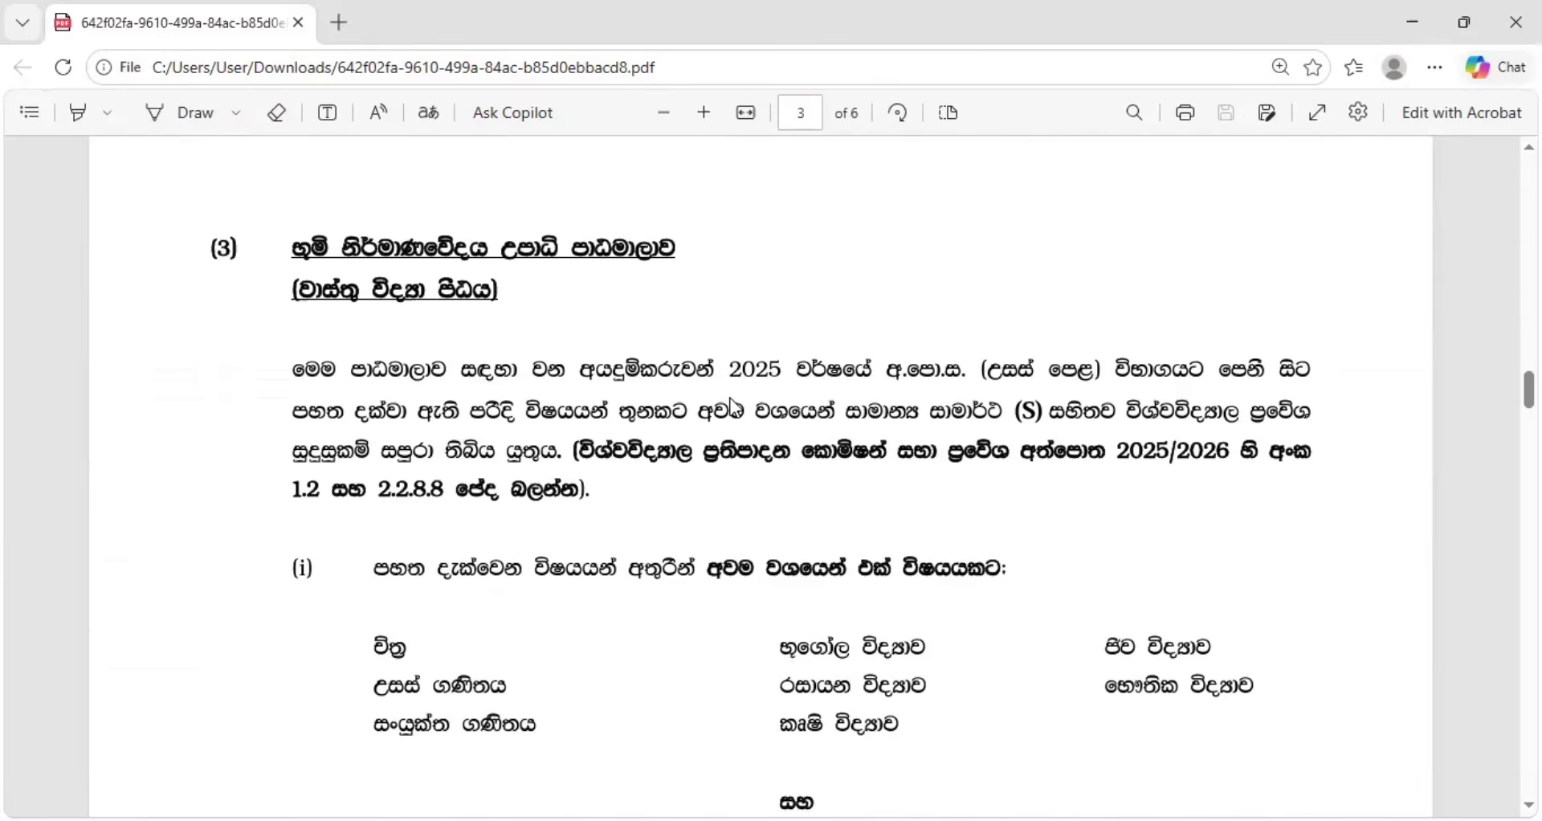
pyautogui.scroll(-2, 547, 493)
pyautogui.scroll(1, 549, 494)
pyautogui.scroll(-3, 549, 495)
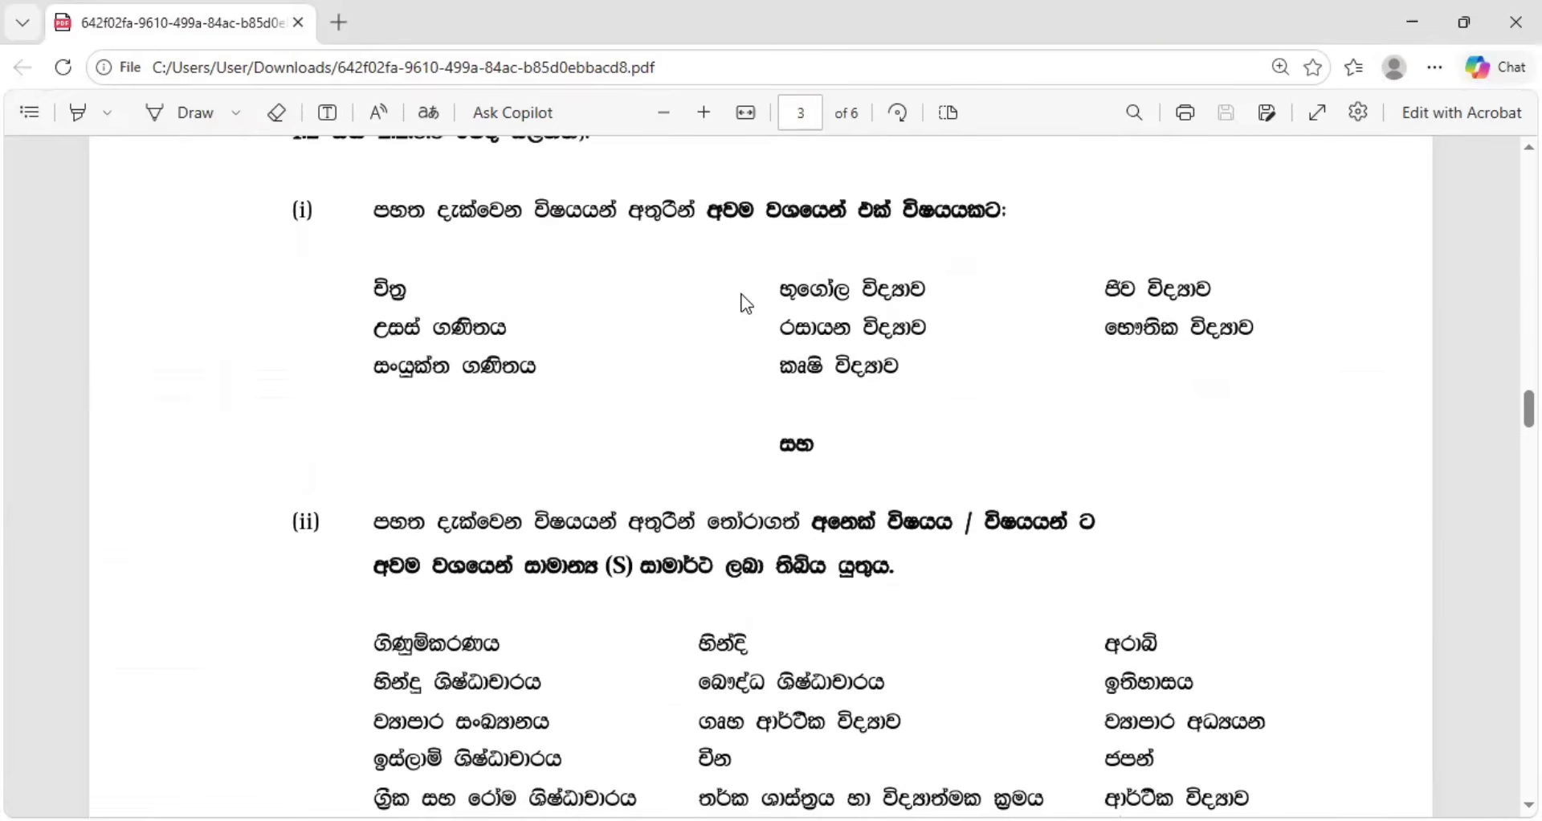
pyautogui.scroll(-10, 610, 563)
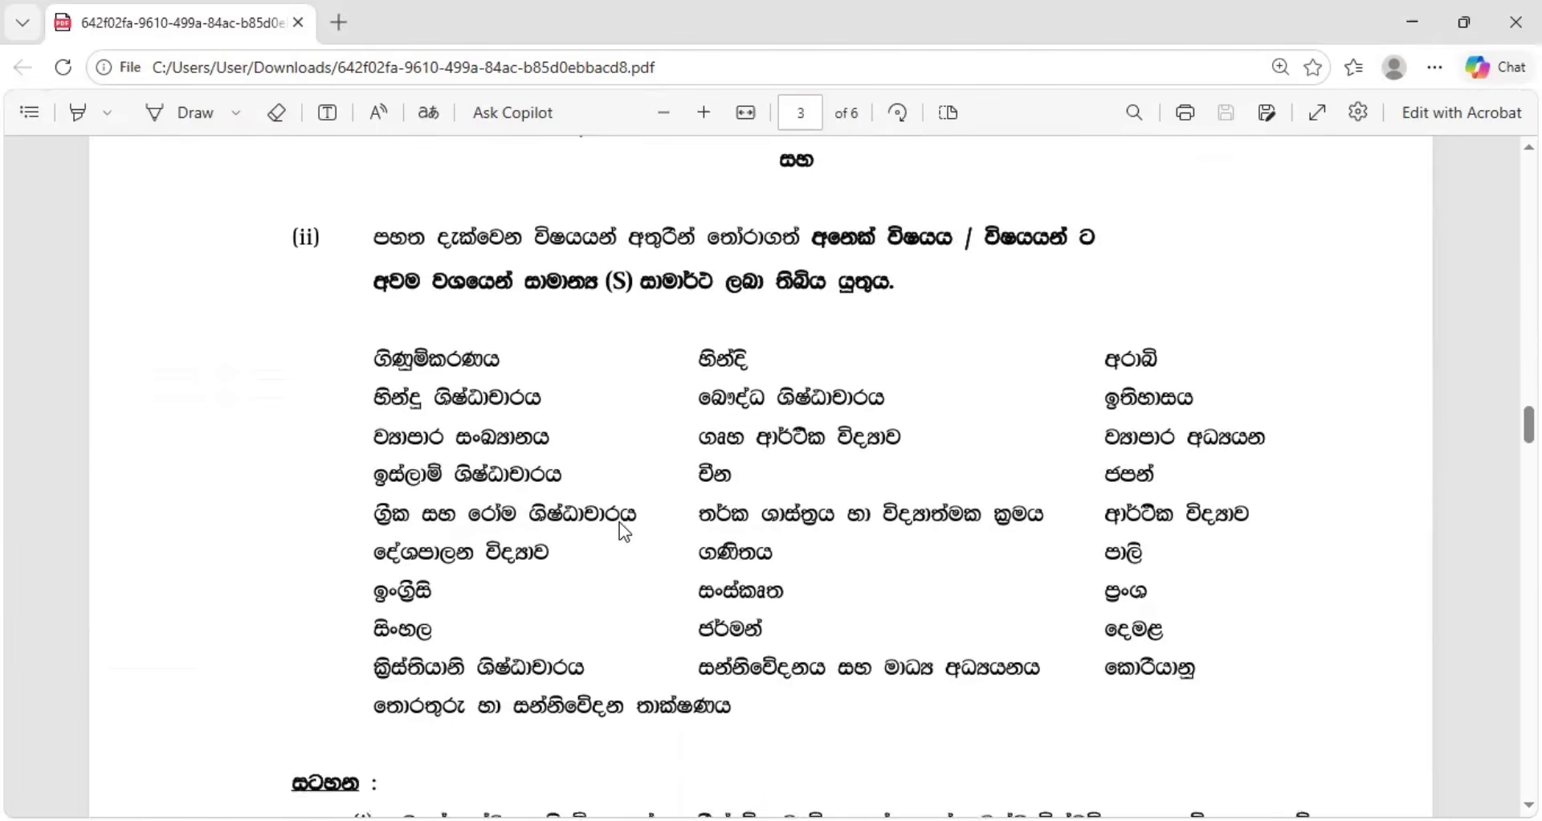
# Read the entry requirements for the Fashion Design and Product Development degree in section (4).
pyautogui.scroll(-6, 624, 530)
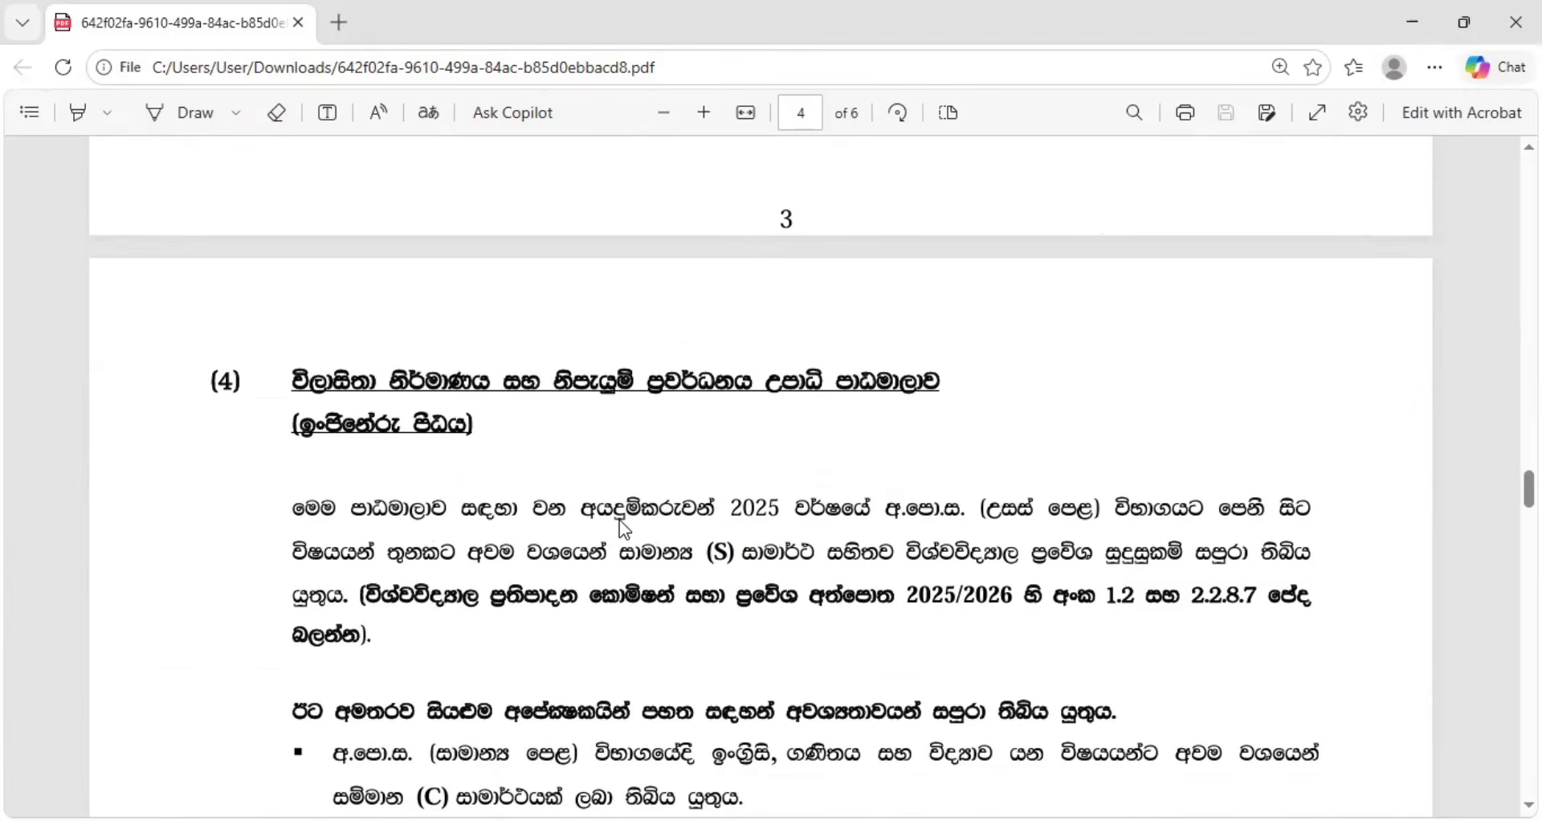
pyautogui.scroll(-1, 628, 476)
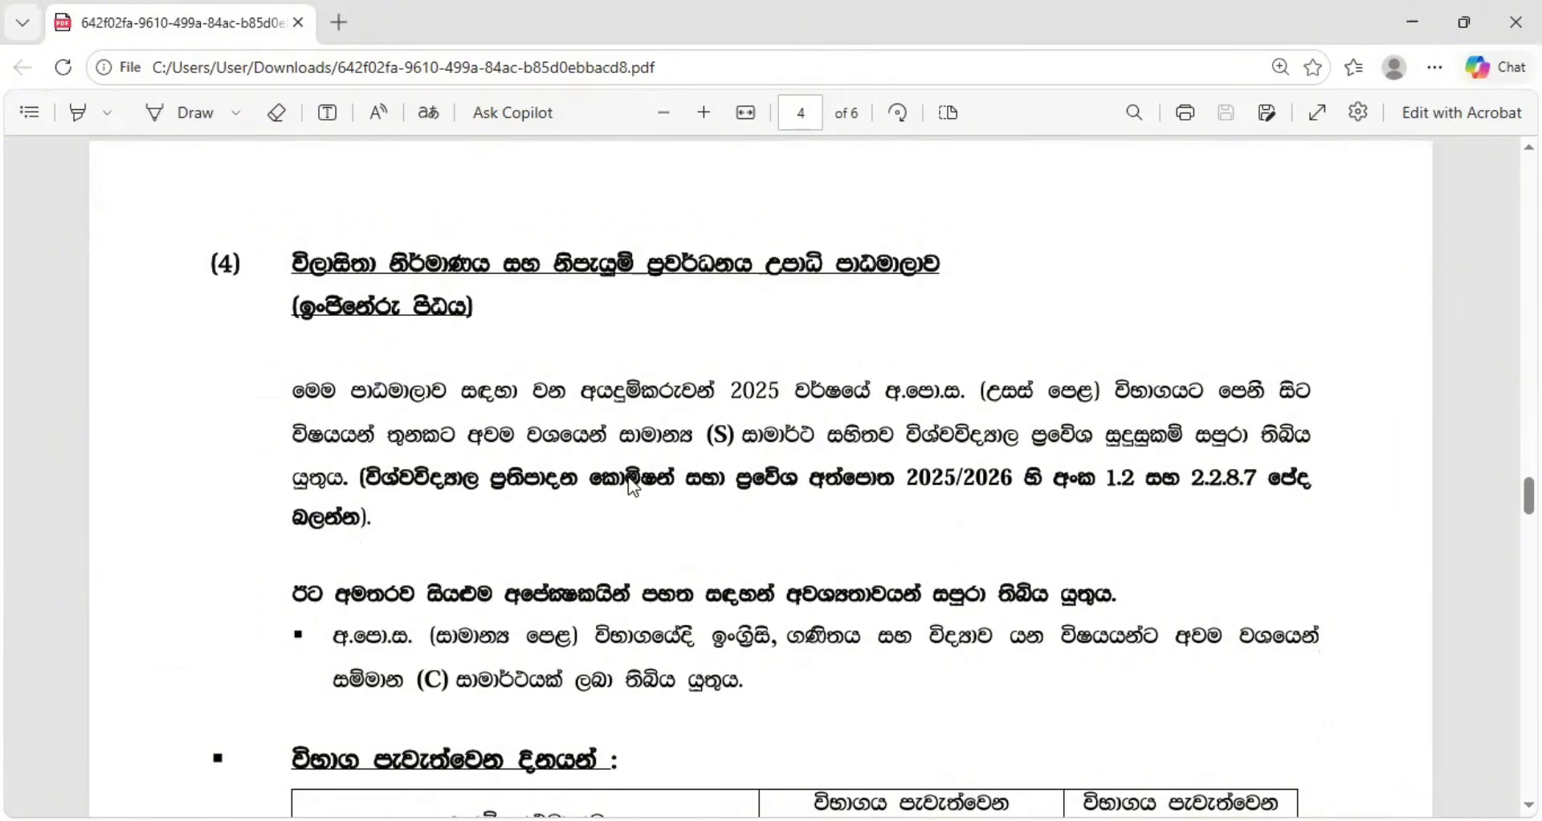
pyautogui.scroll(-2, 630, 480)
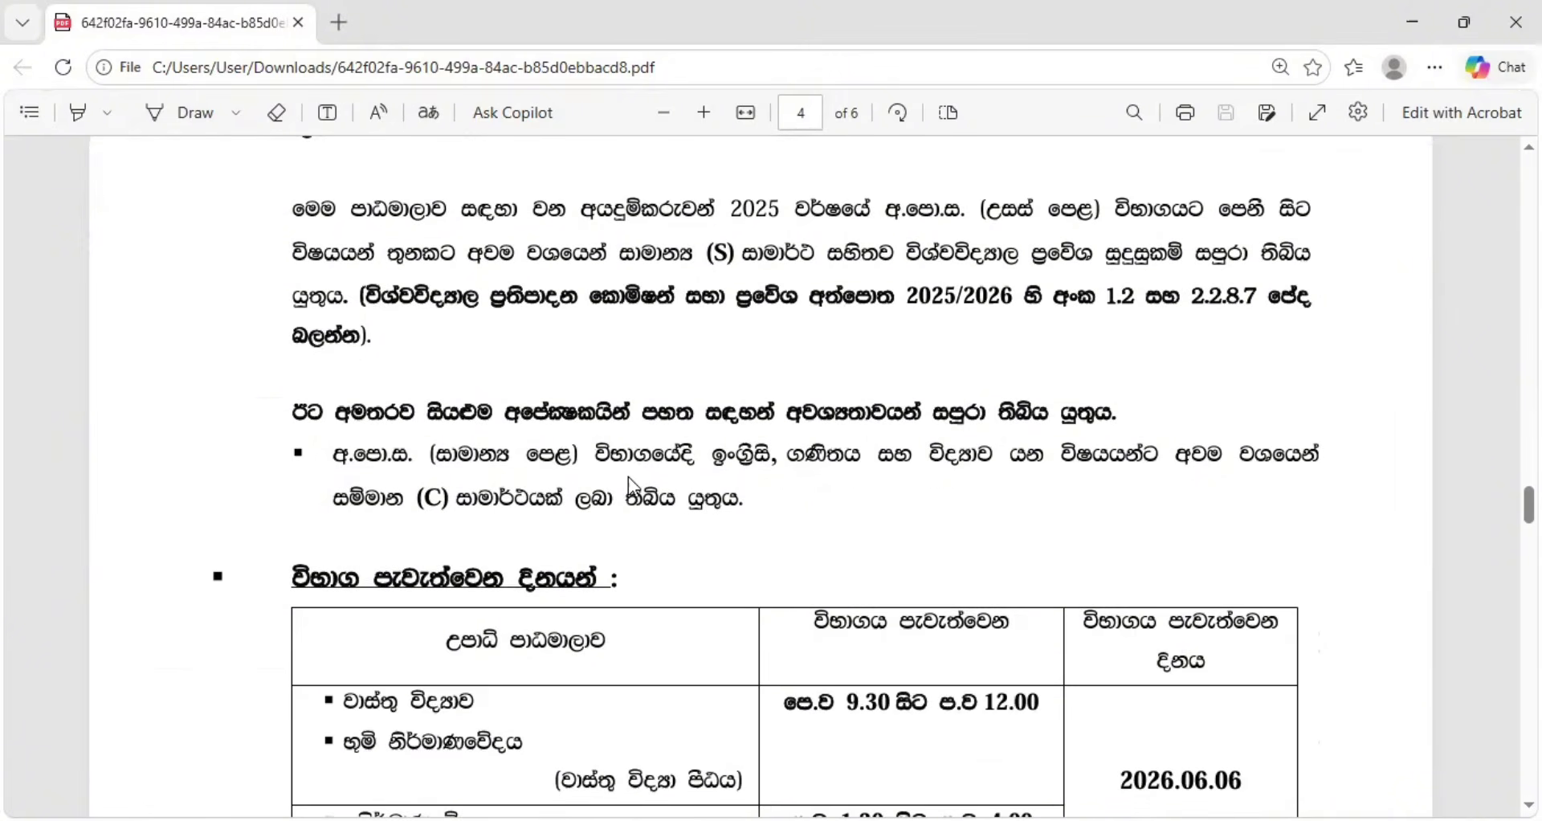
pyautogui.scroll(2, 628, 475)
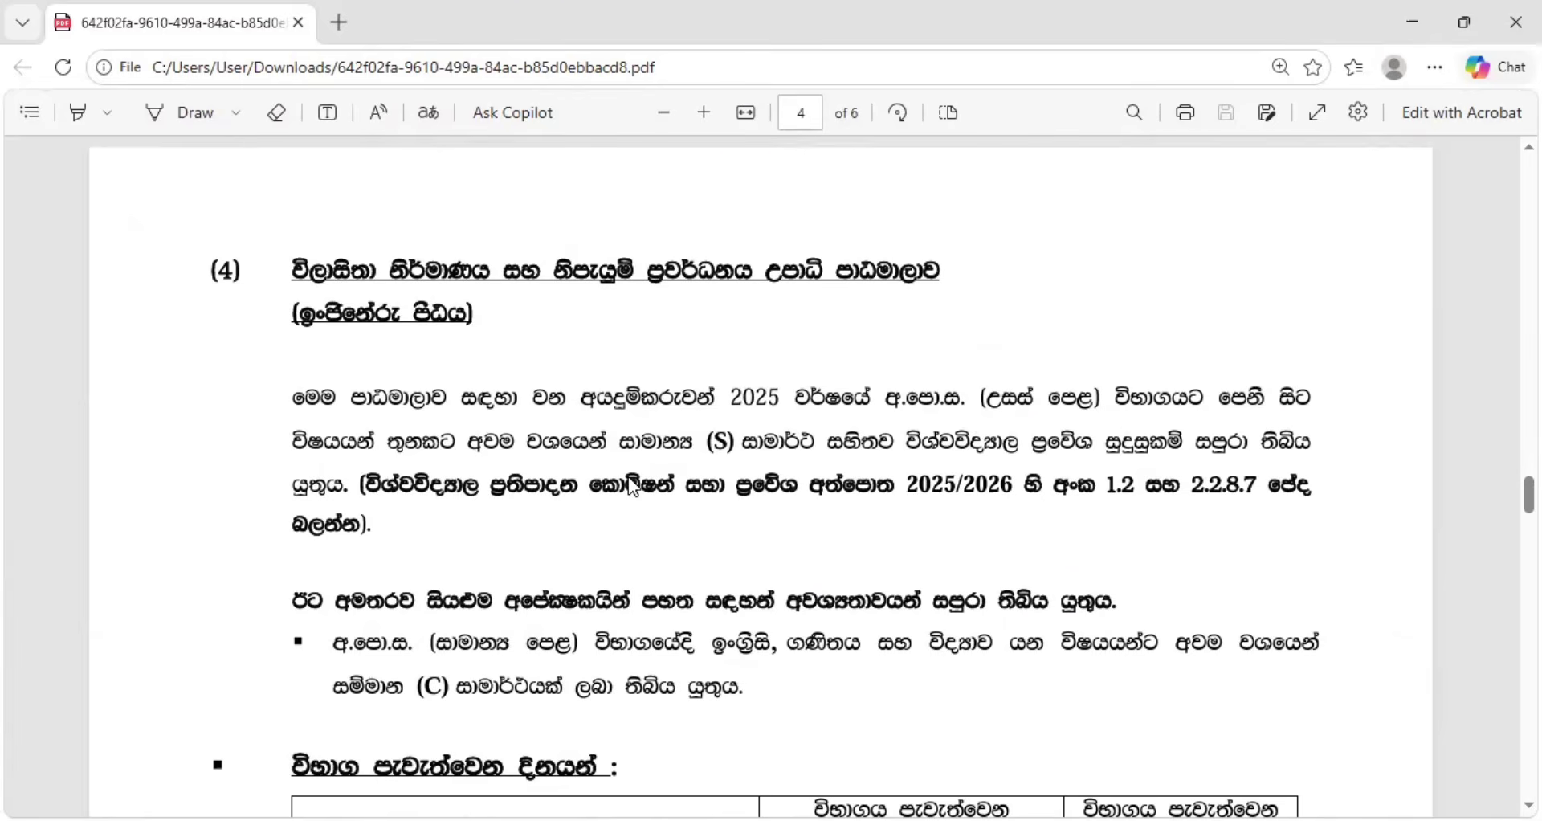
# Check the table of examination dates and times for each degree programme on page 4.
pyautogui.scroll(-3, 629, 476)
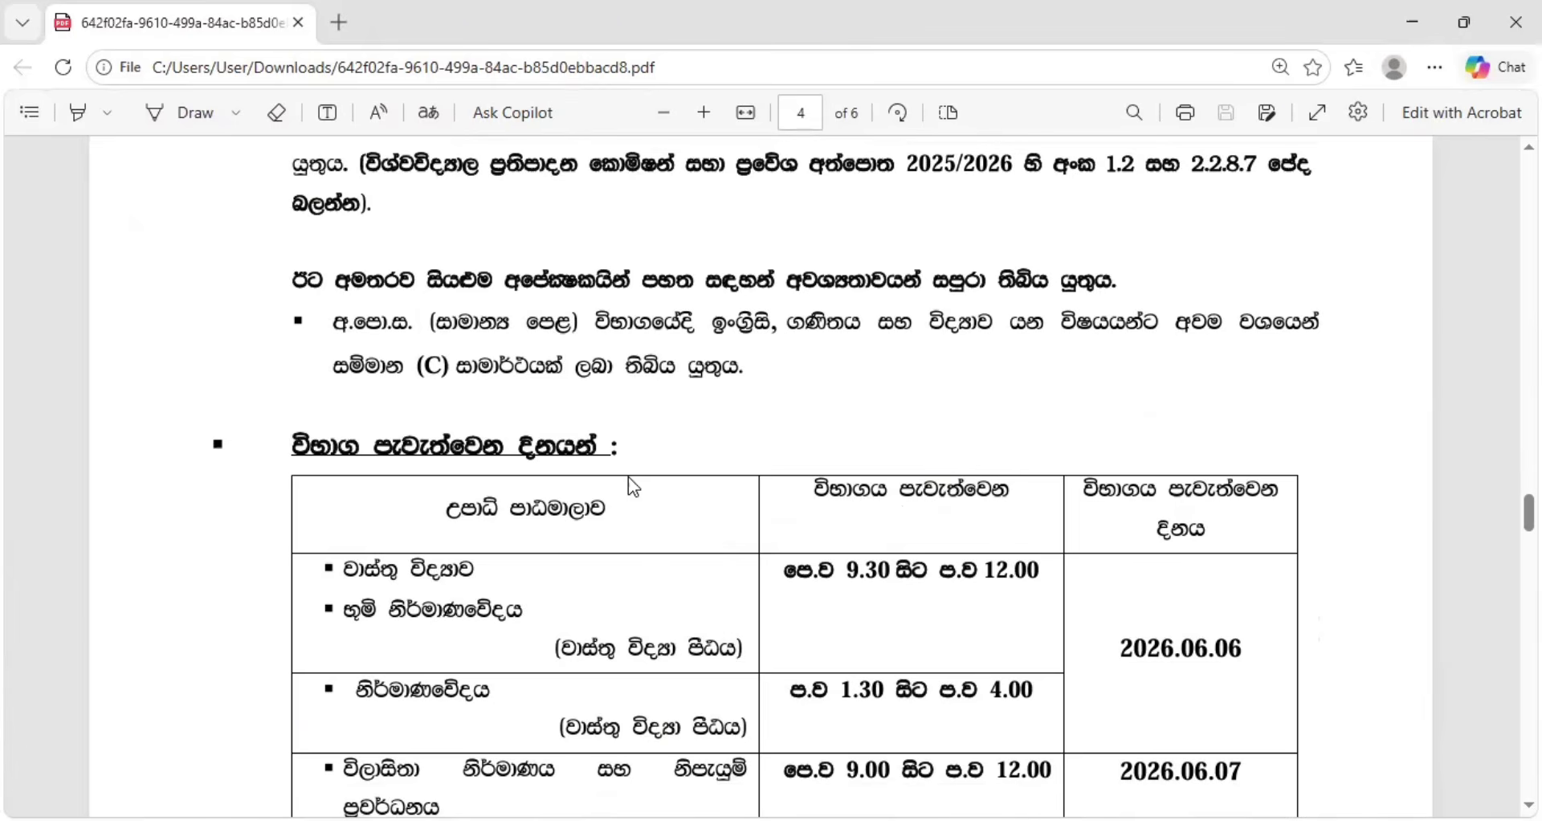
pyautogui.scroll(-3, 628, 476)
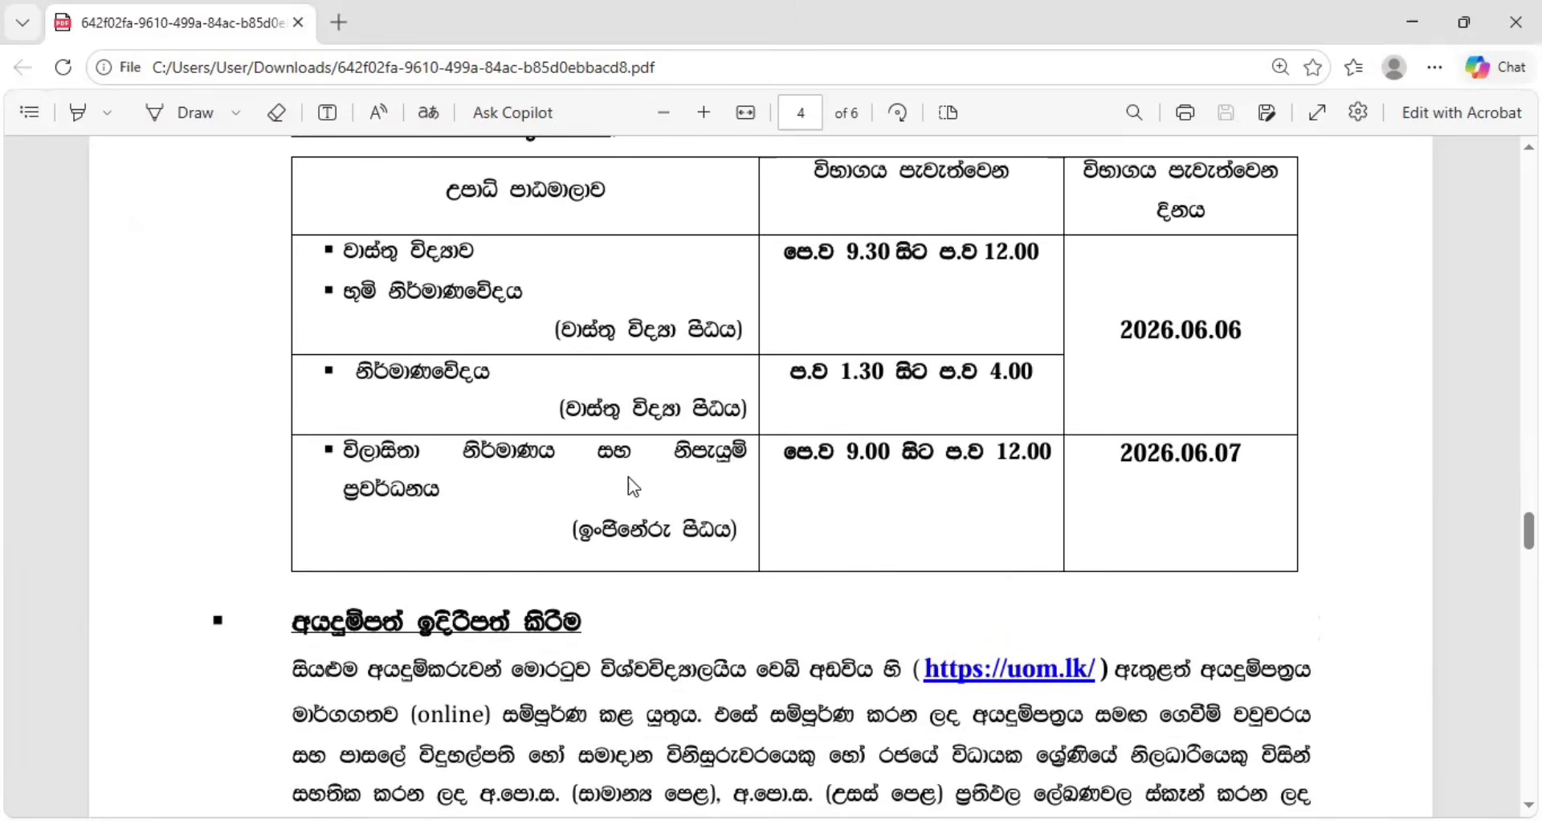
pyautogui.scroll(1, 630, 479)
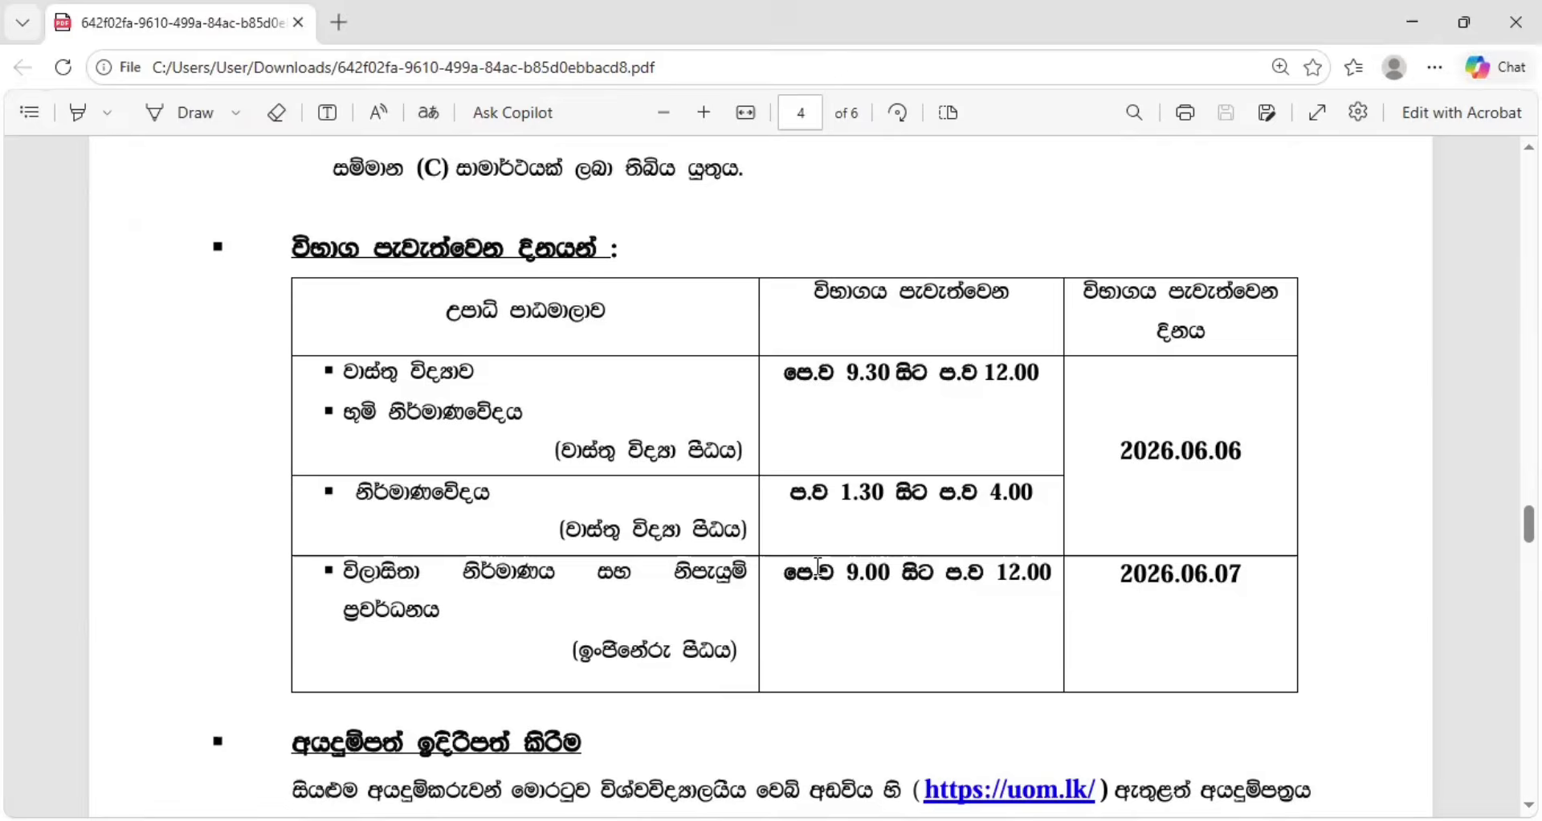
pyautogui.scroll(1, 929, 500)
pyautogui.scroll(-3, 928, 501)
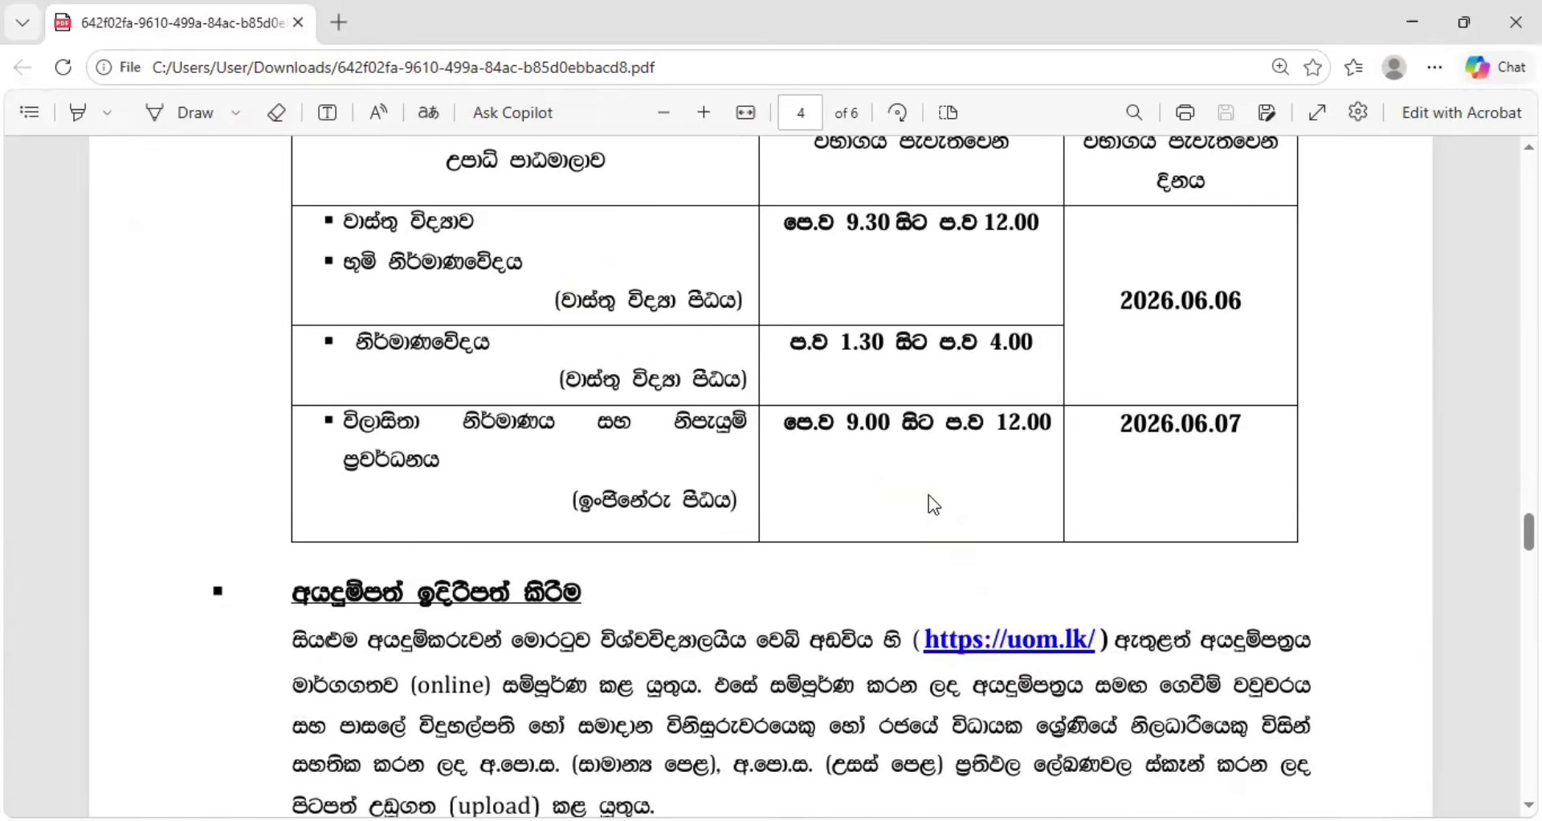
pyautogui.scroll(-2, 928, 496)
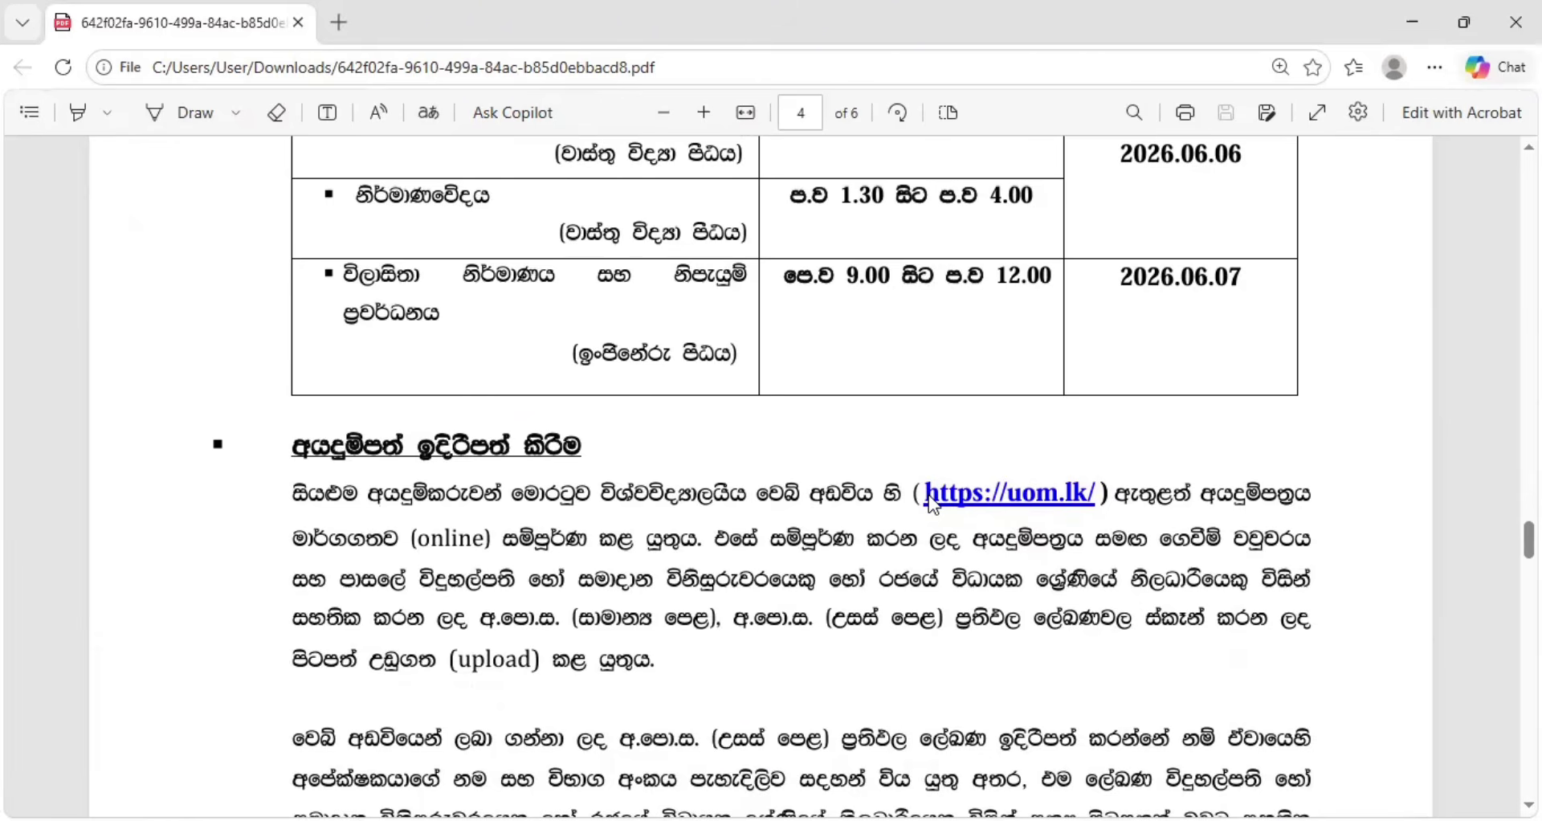
pyautogui.scroll(-6, 931, 502)
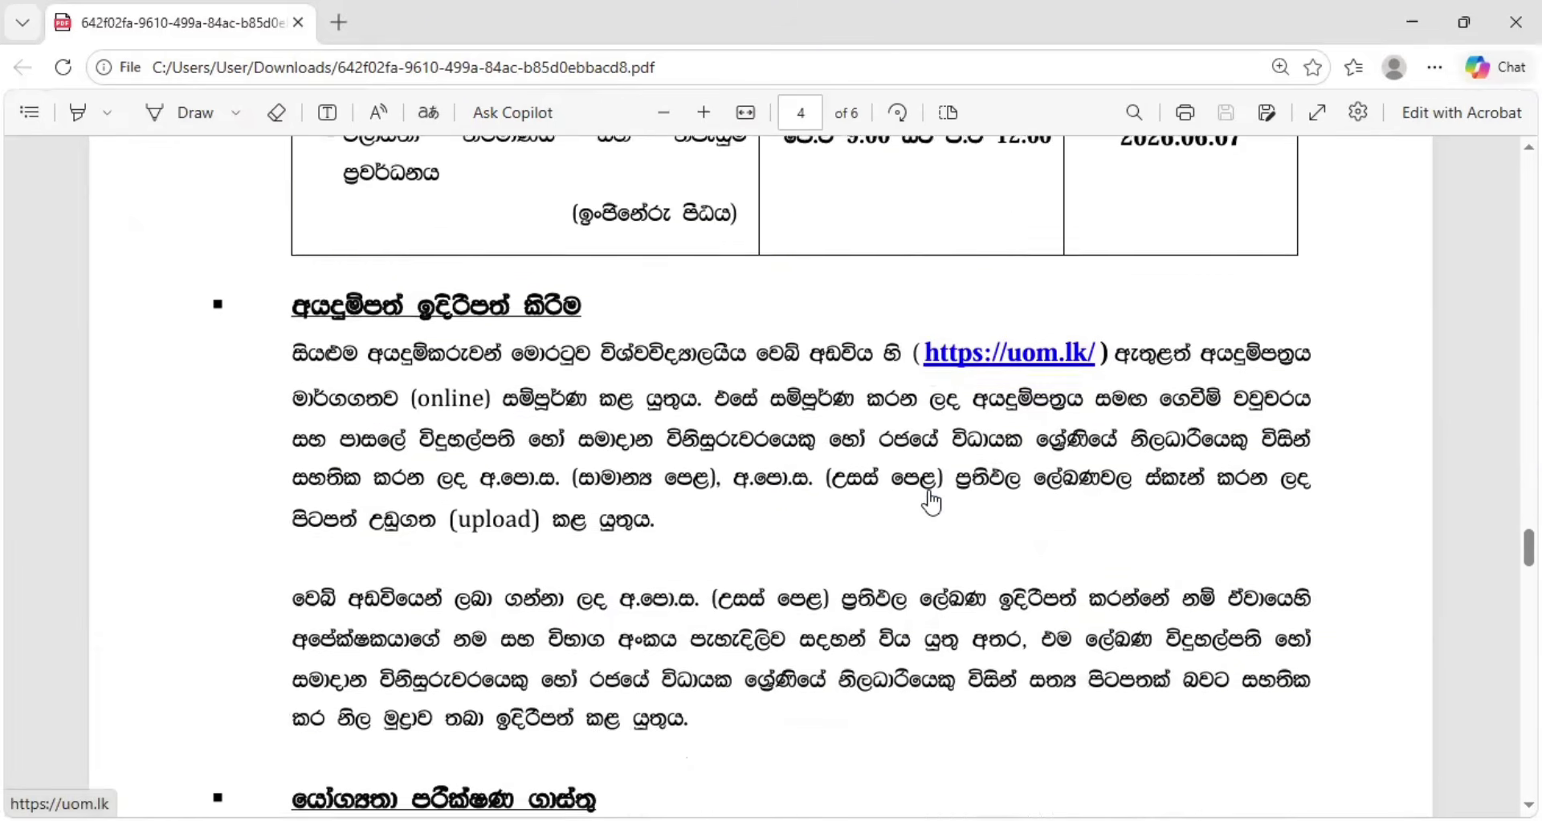
pyautogui.scroll(-2, 932, 486)
pyautogui.scroll(6, 932, 486)
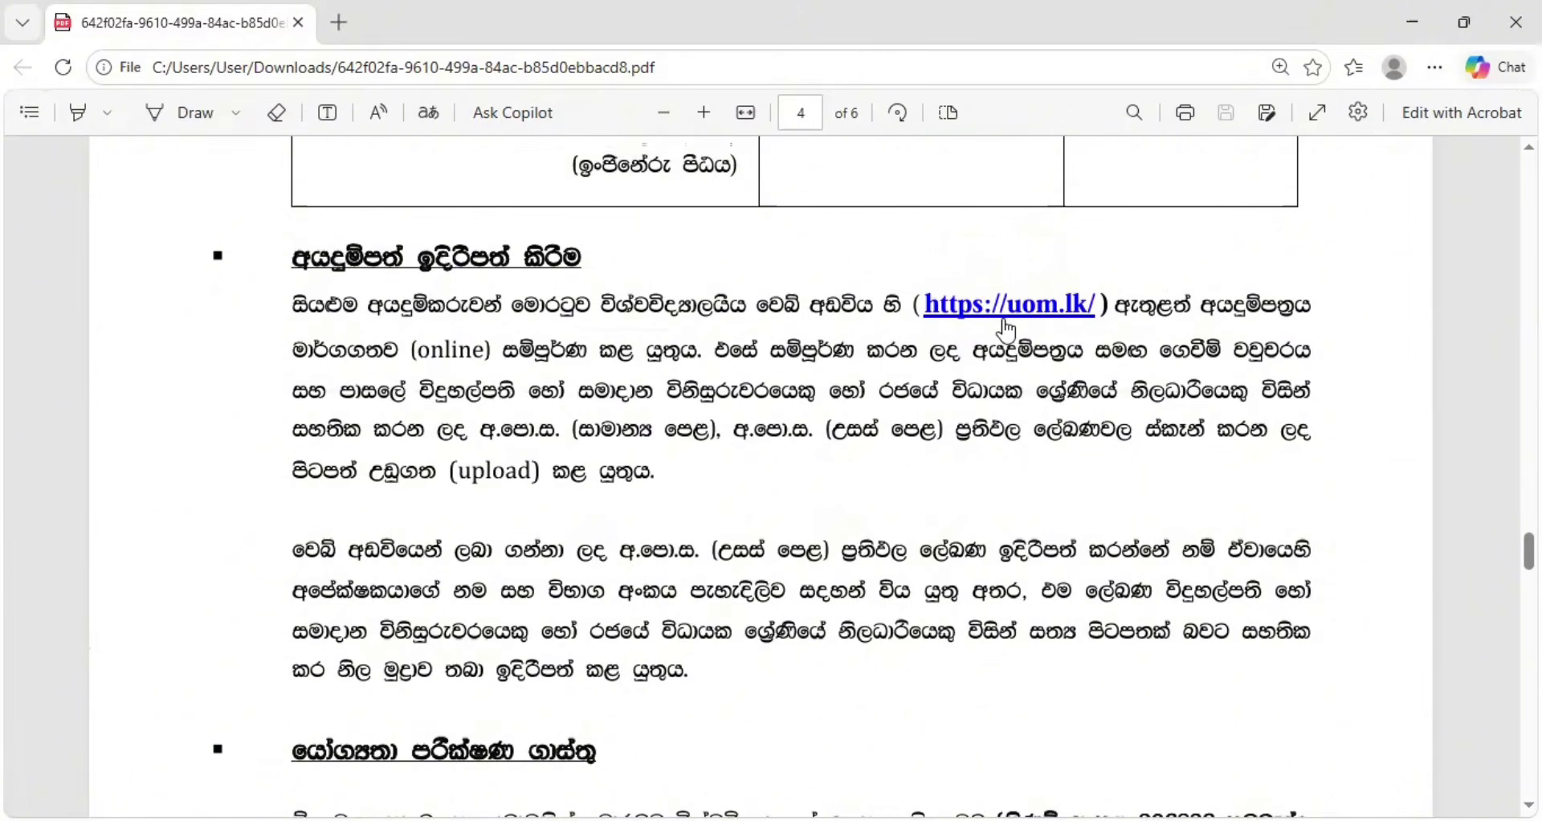
# Examine the aptitude test fee section, including the payment methods, the payment reference codes and the fee for each number of courses.
pyautogui.scroll(-5, 888, 419)
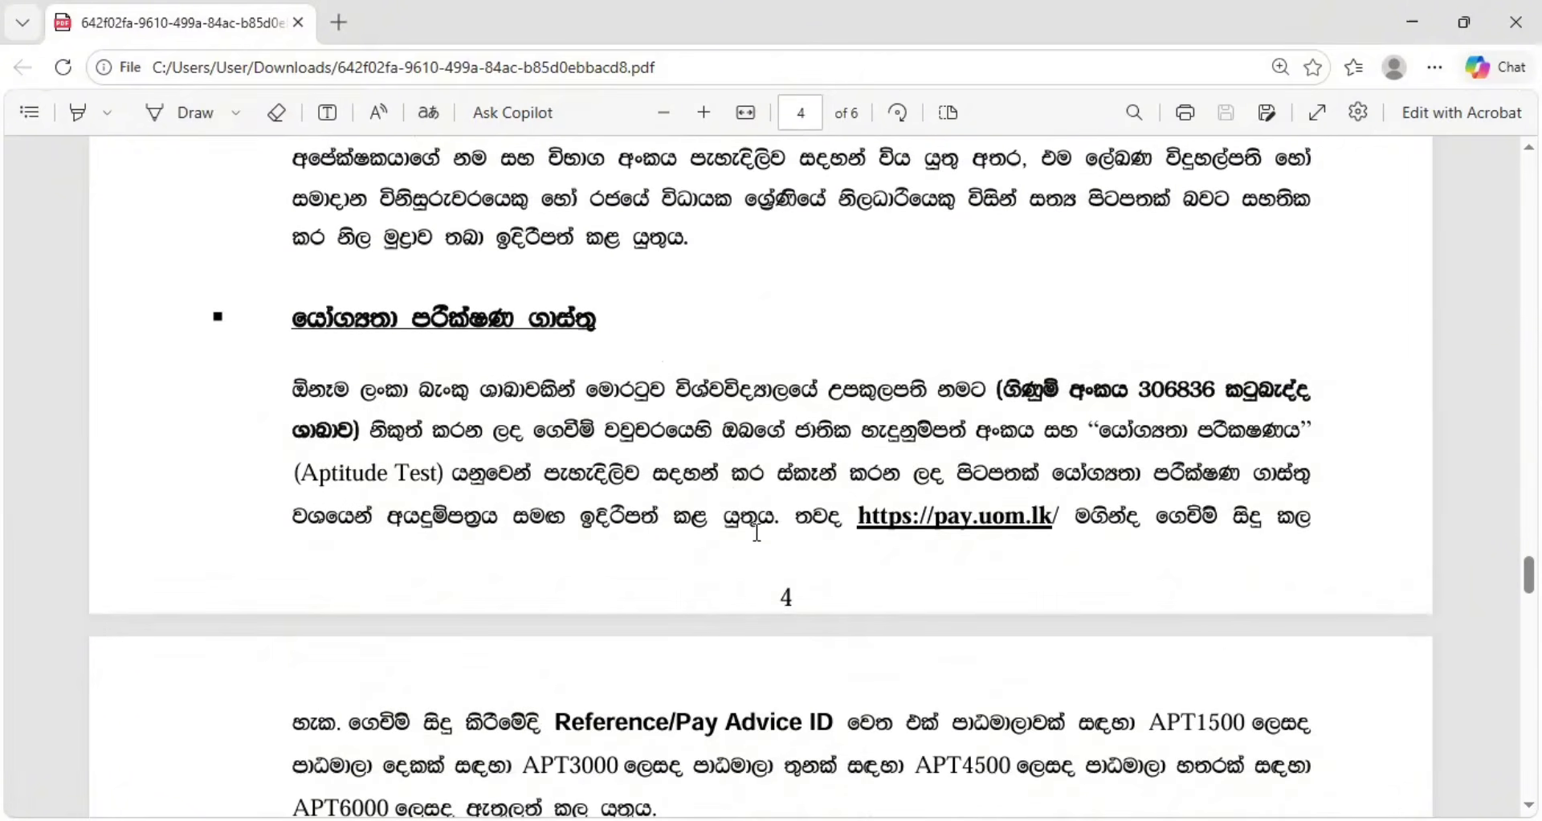
pyautogui.scroll(-3, 755, 528)
pyautogui.scroll(2, 757, 528)
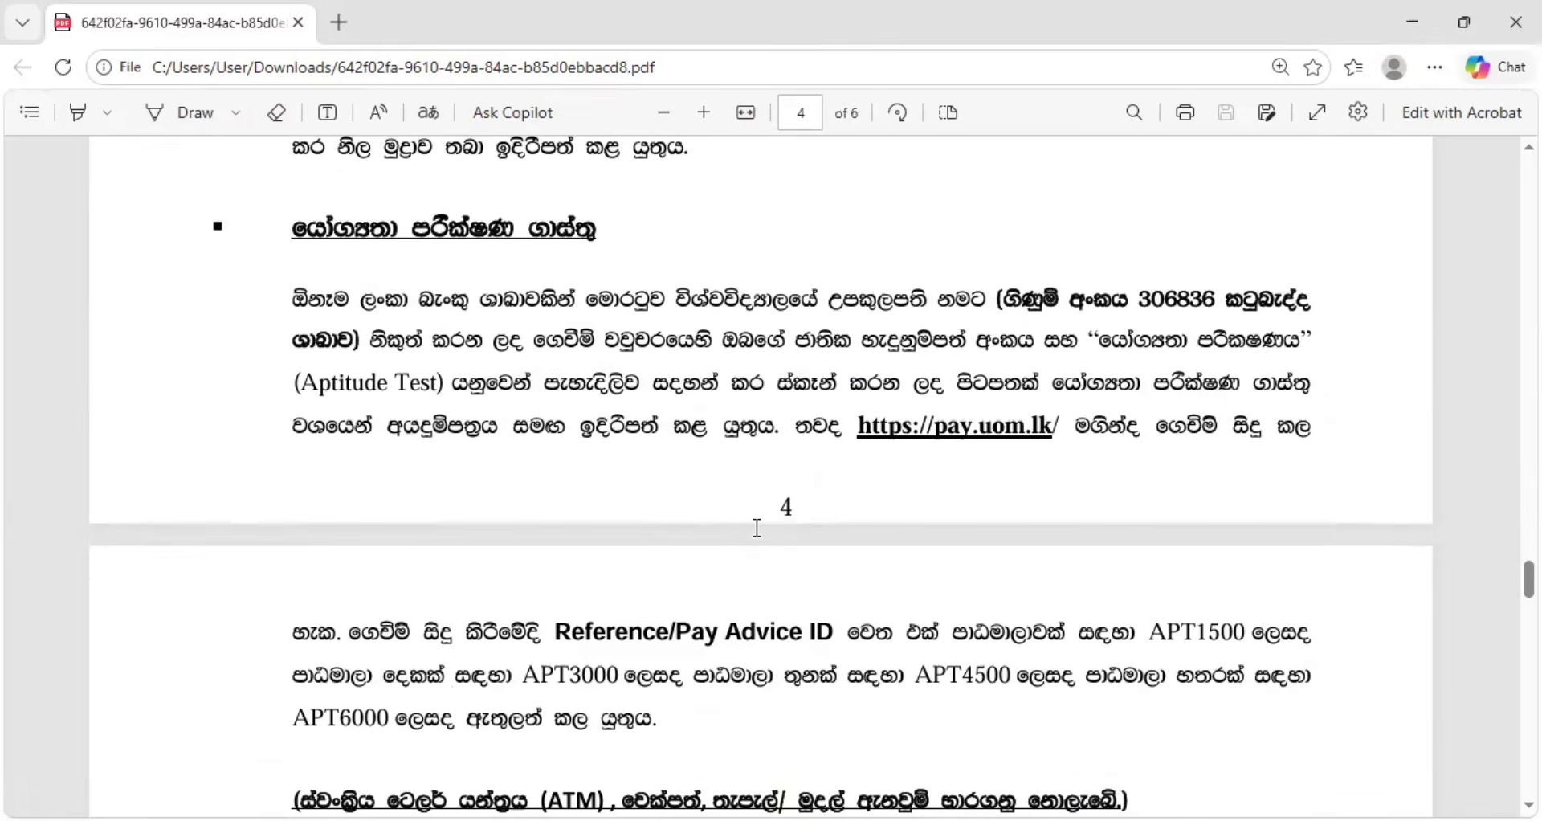
pyautogui.scroll(-2, 756, 527)
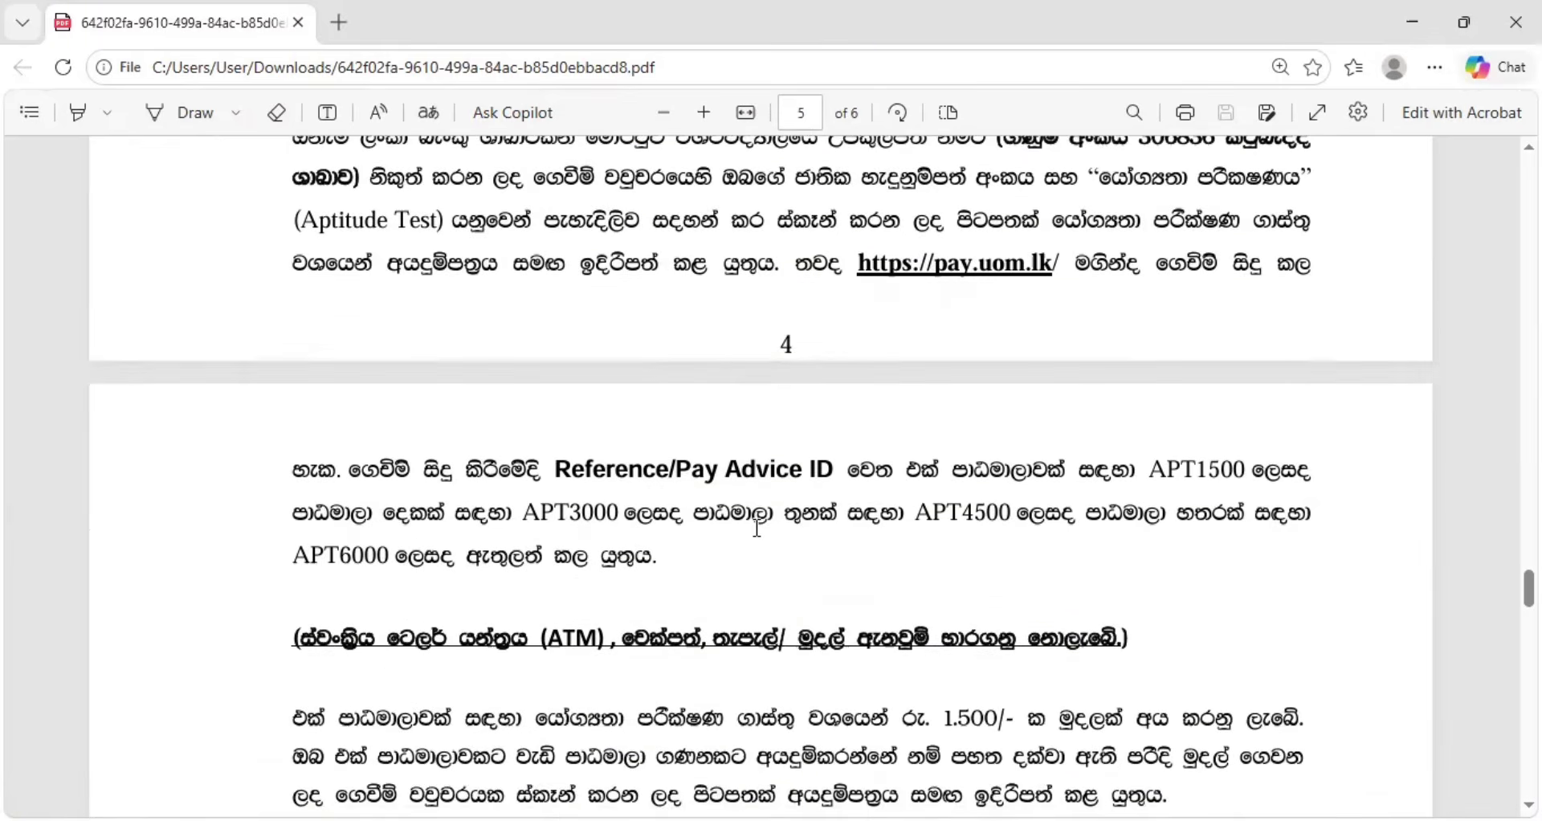
pyautogui.scroll(3, 755, 527)
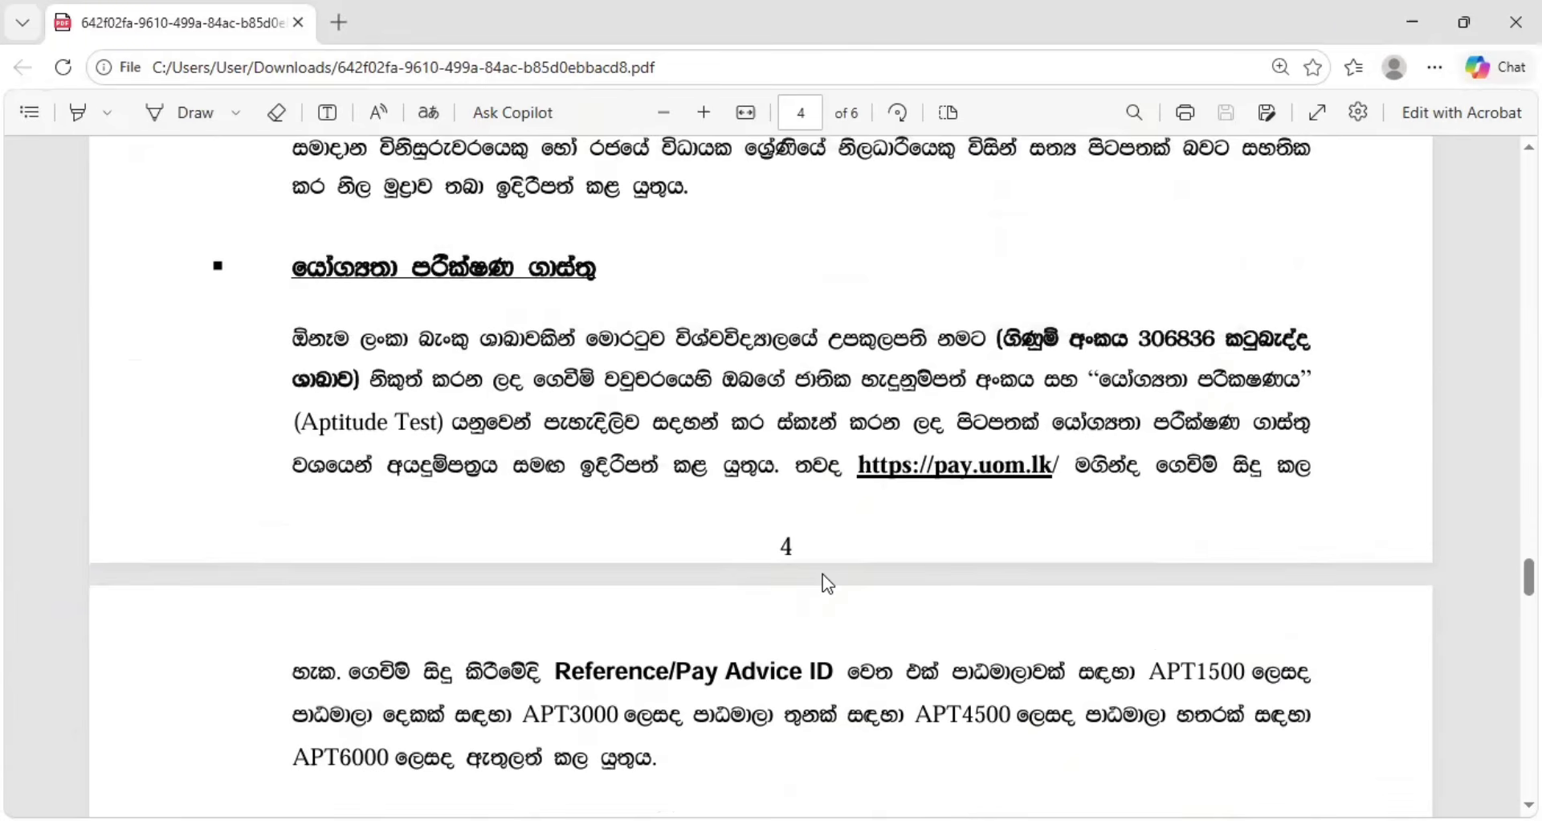
pyautogui.scroll(-3, 823, 574)
pyautogui.scroll(-3, 823, 574)
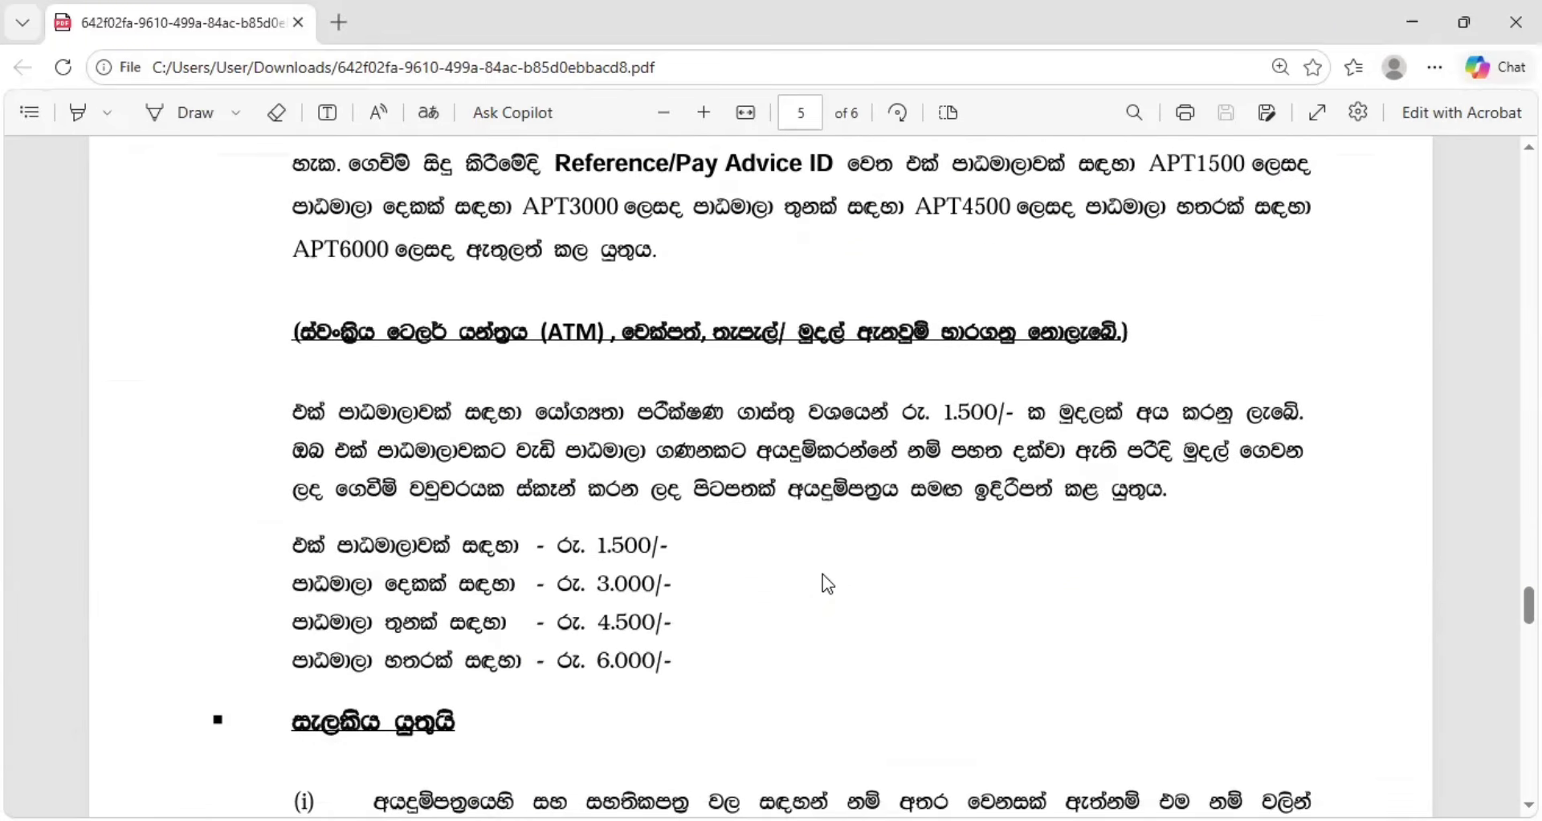
pyautogui.scroll(-2, 823, 574)
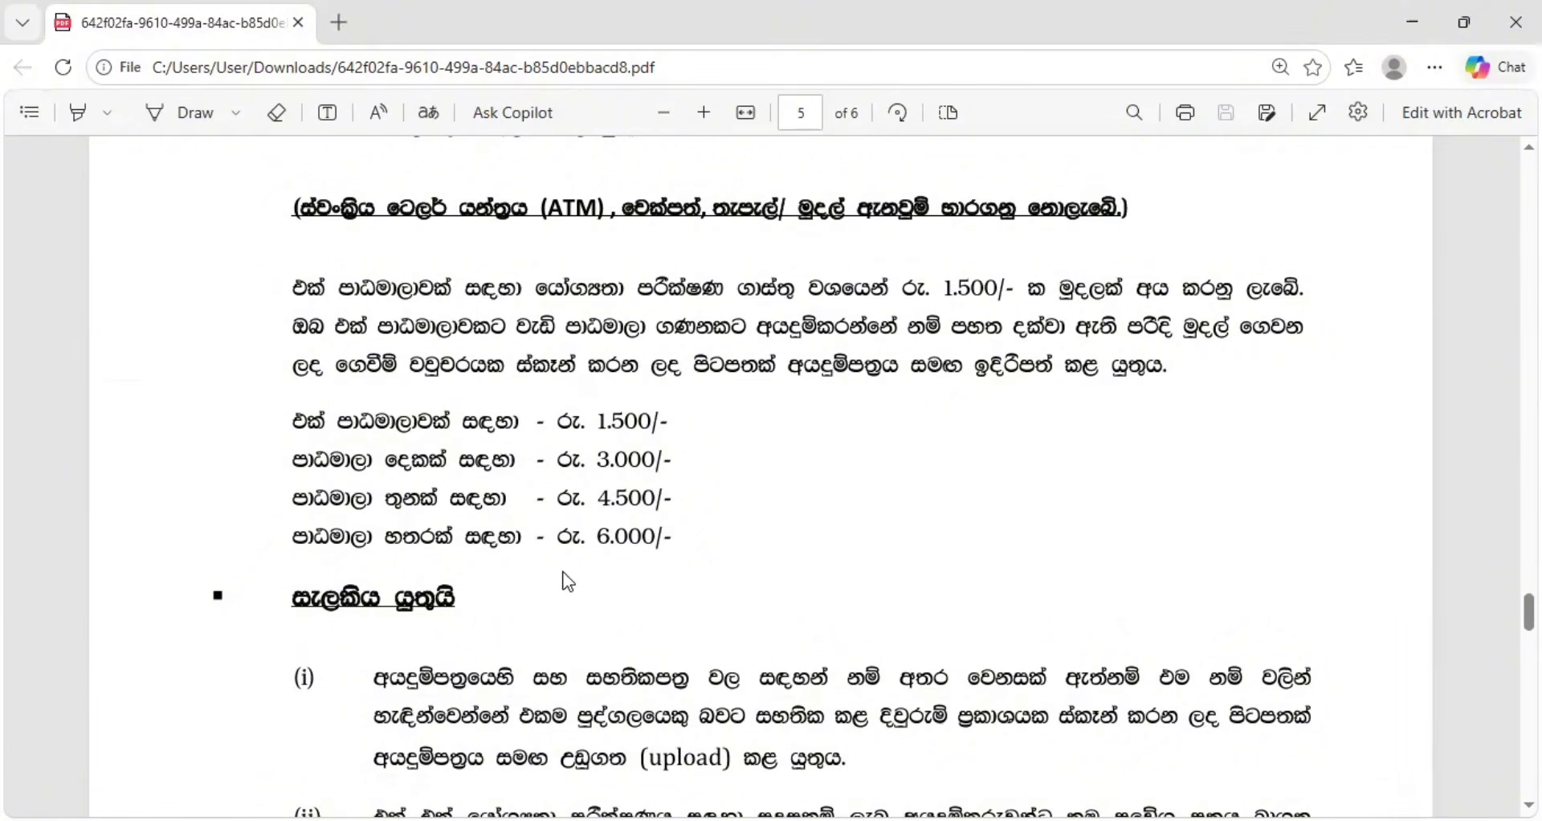
# Read the remaining notes on pages 5 and 6, including the rejection conditions, the qualified applicants list and the application closing date.
pyautogui.scroll(-5, 567, 580)
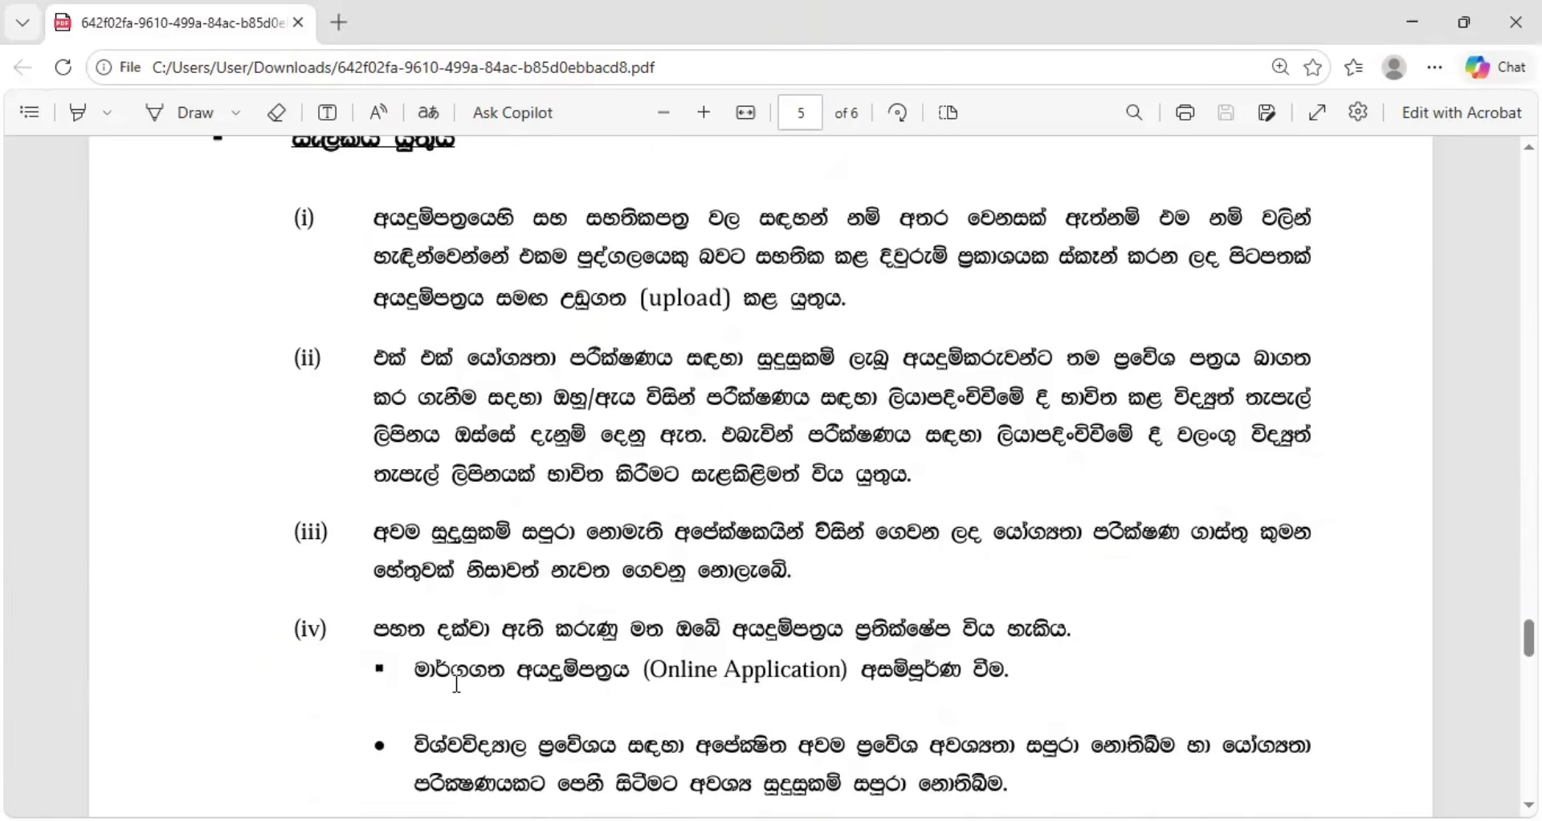
pyautogui.scroll(-4, 558, 577)
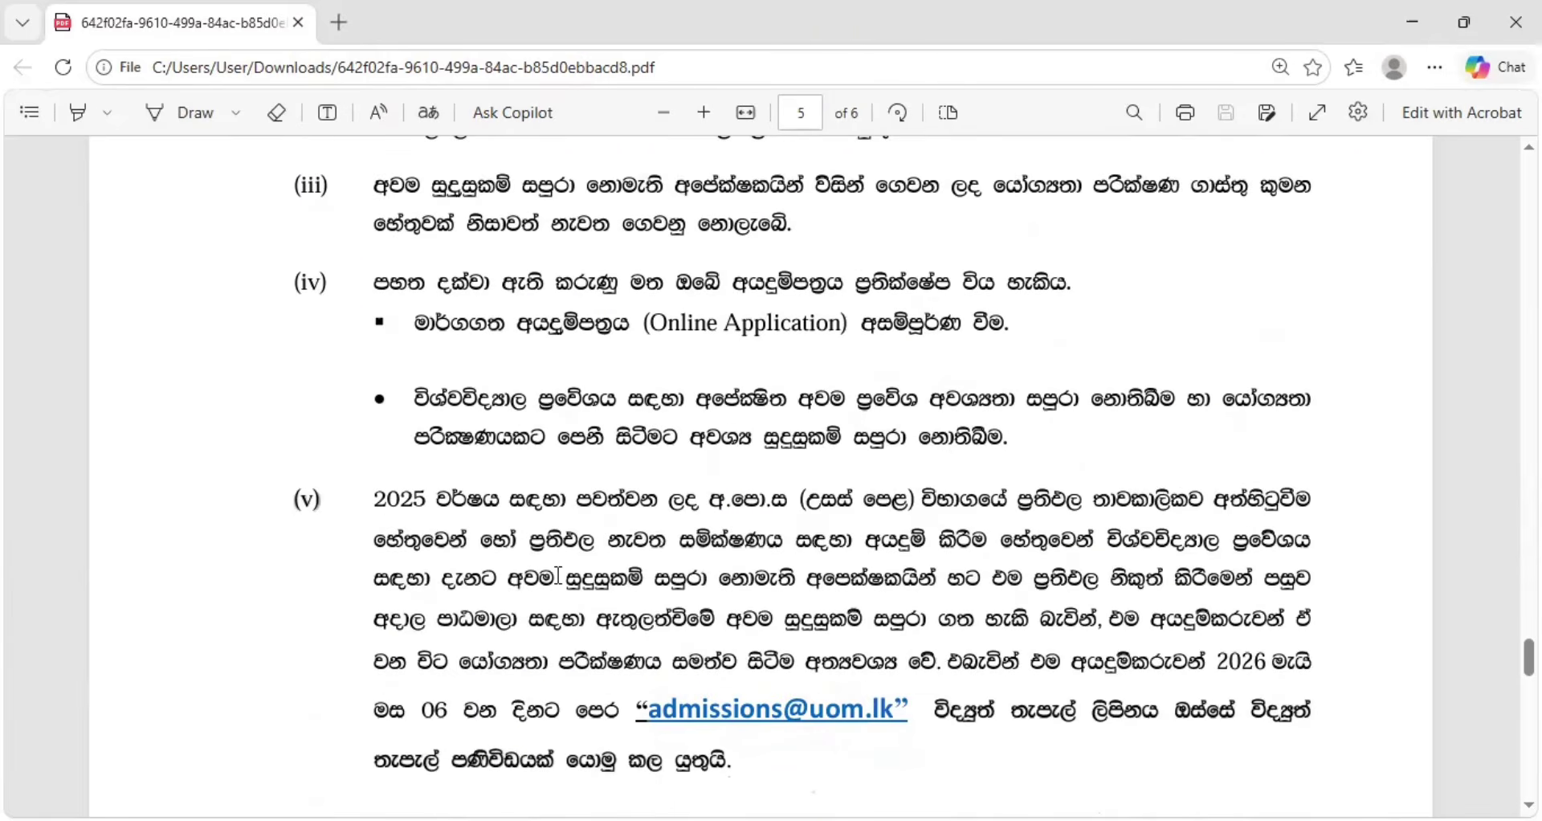
pyautogui.scroll(-4, 558, 576)
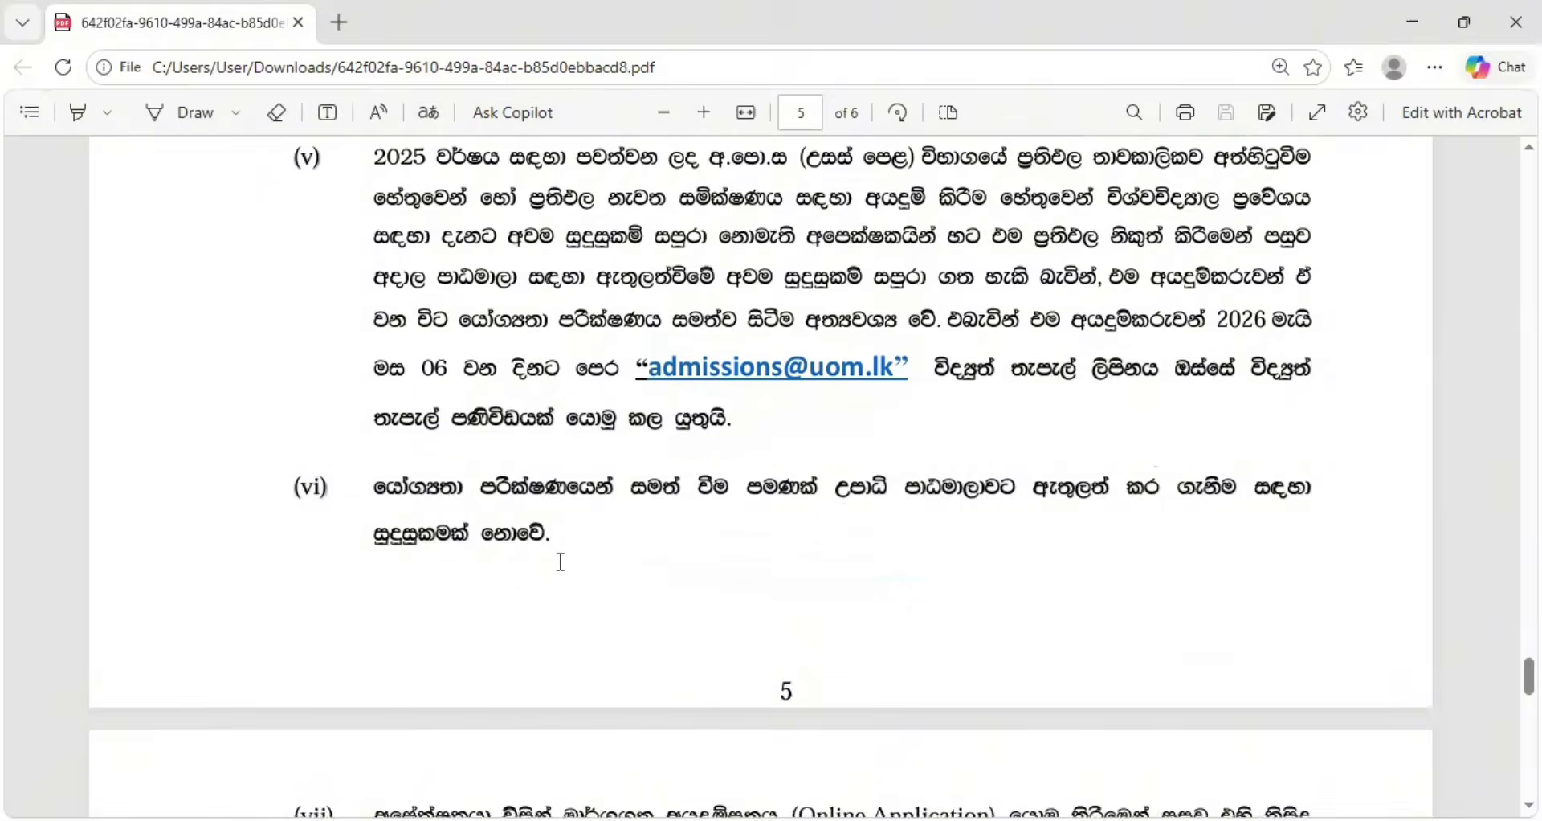
pyautogui.scroll(-5, 561, 562)
pyautogui.scroll(-7, 561, 561)
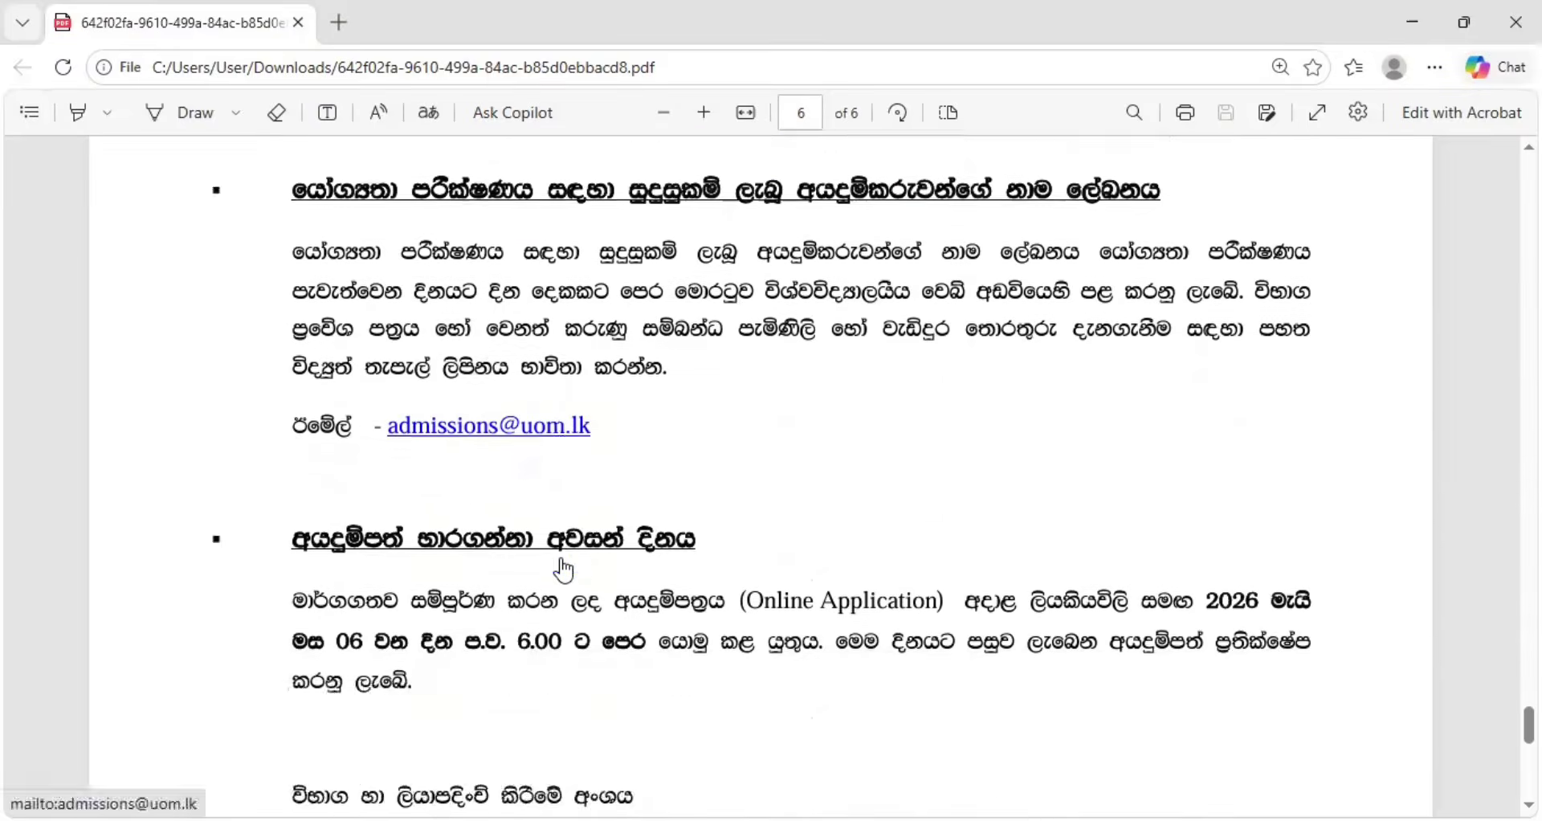
pyautogui.scroll(-2, 564, 570)
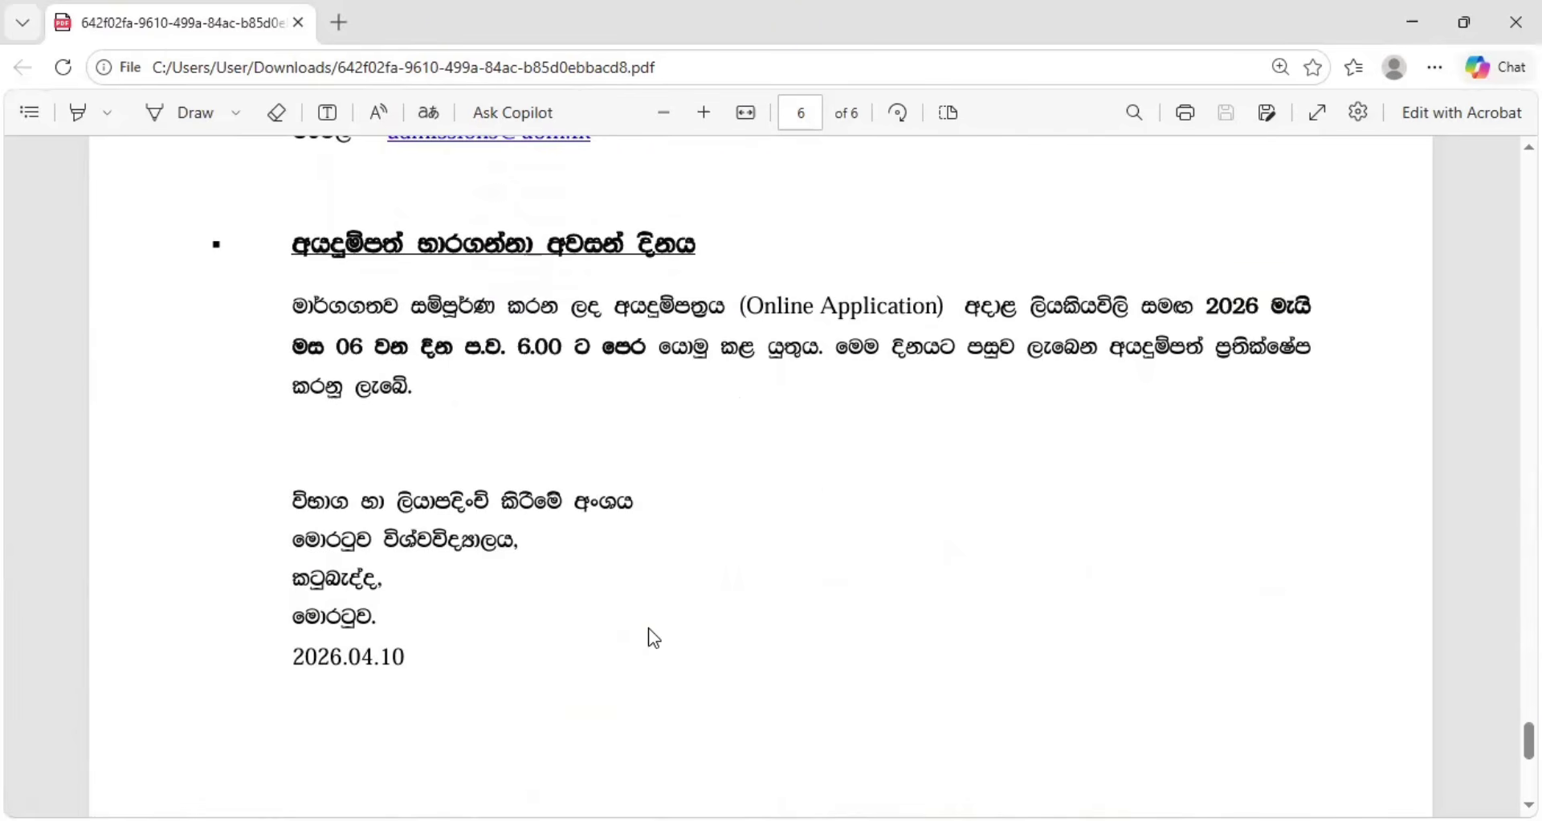
pyautogui.scroll(-6, 649, 629)
pyautogui.scroll(6, 661, 619)
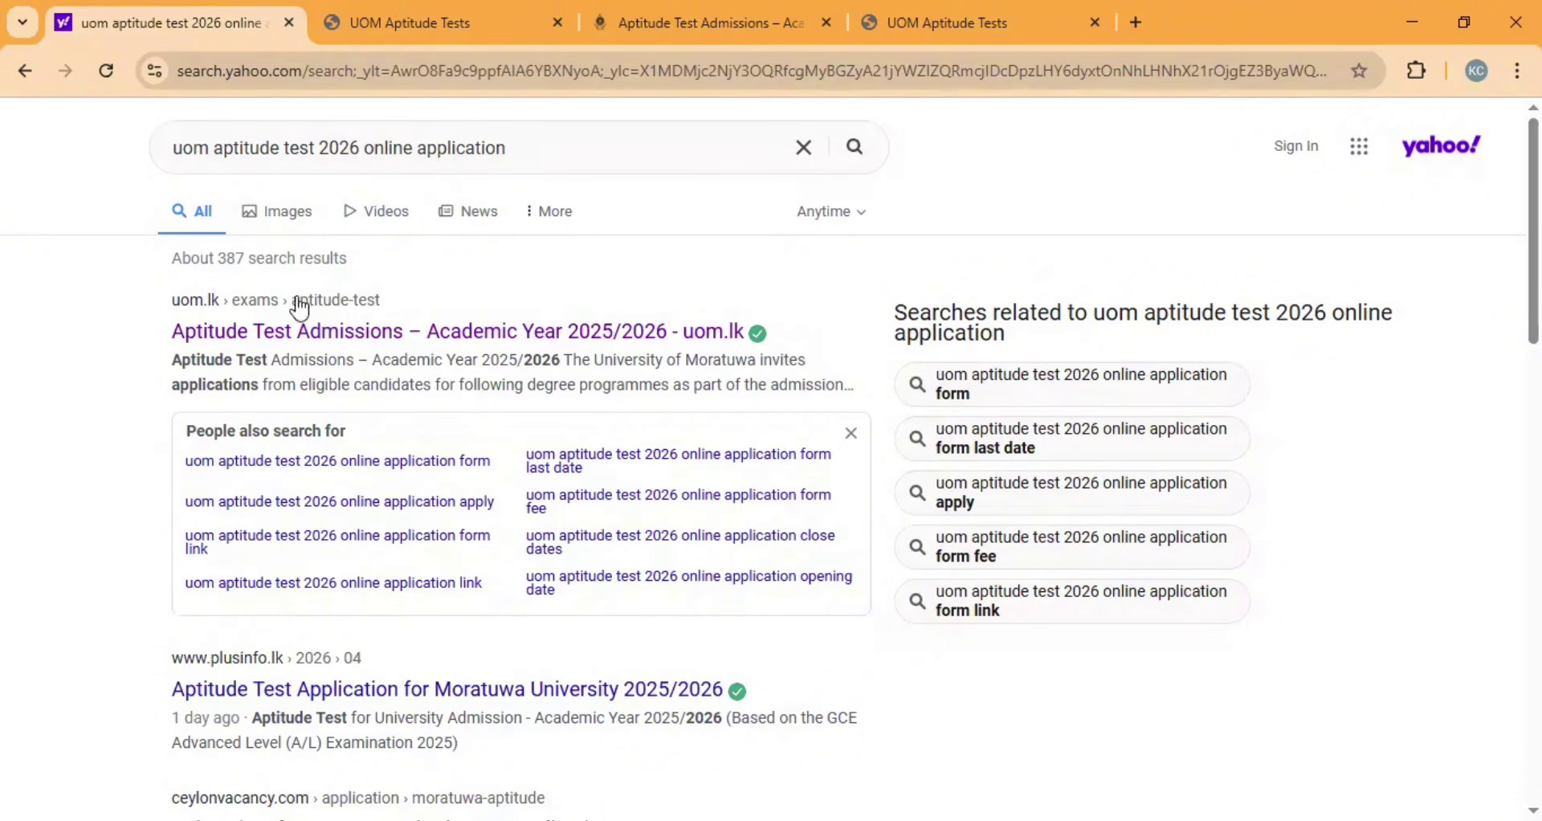
# Switch to the University of Moratuwa aptitude tests site in Chrome and open its registration form.
pyautogui.click(392, 11)
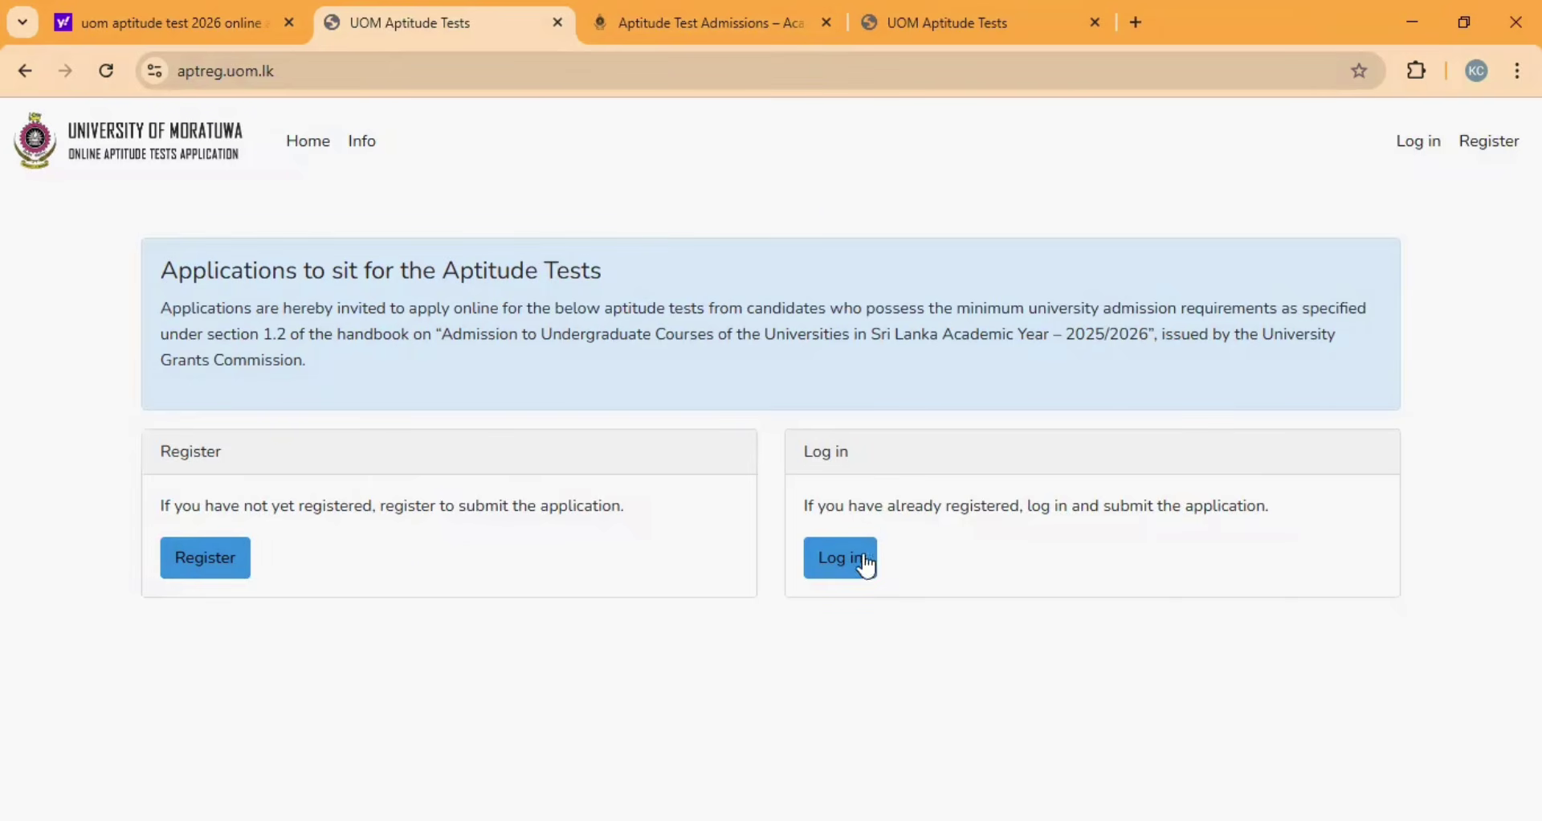
pyautogui.click(192, 565)
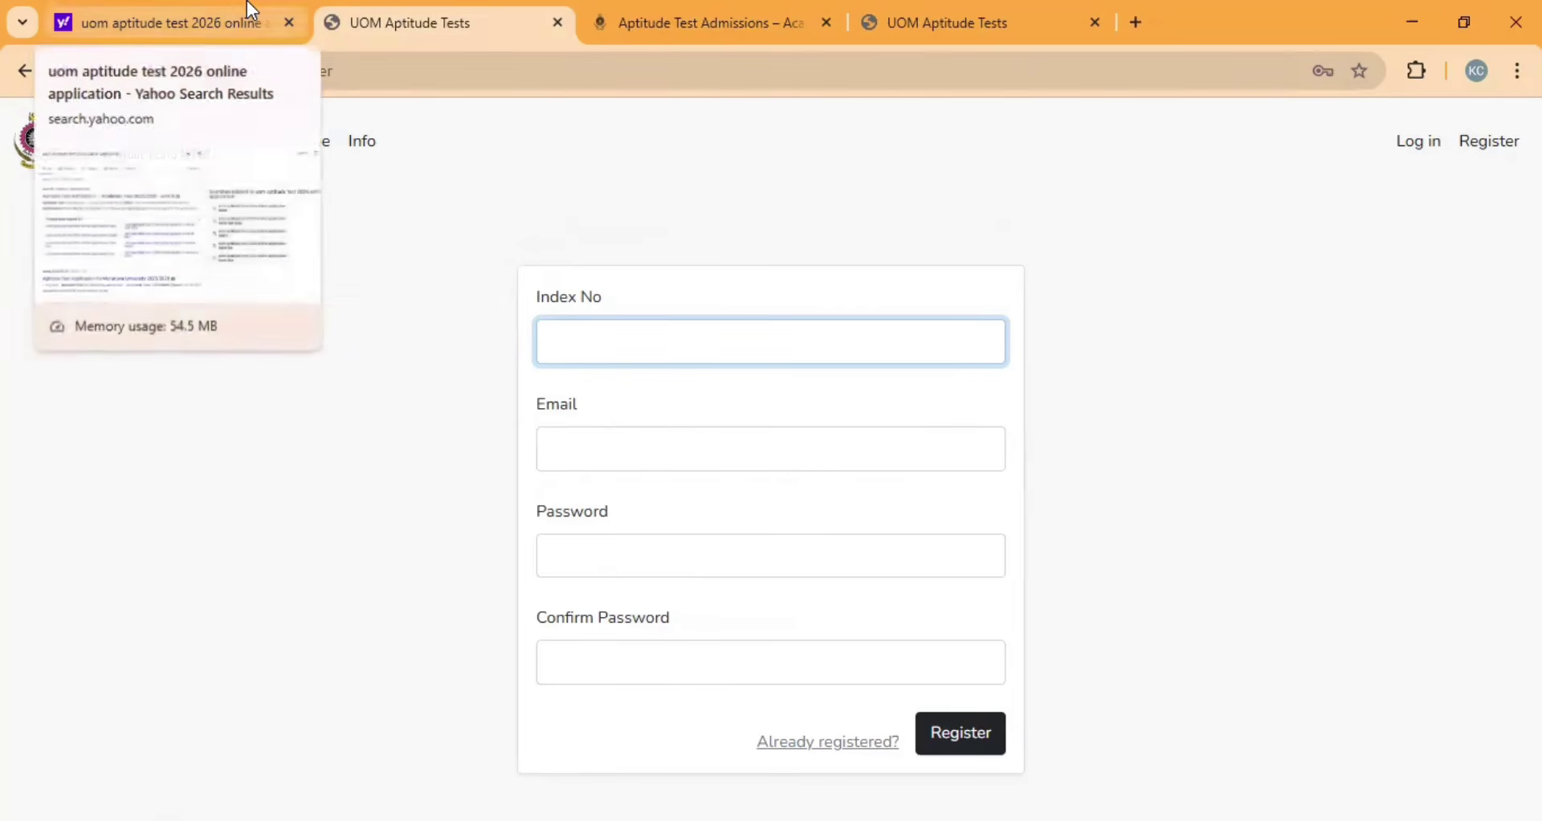
# Open the signed-in application form and review the Personal Information fields, from the applicant's names to the preferred exam language.
pyautogui.click(966, 14)
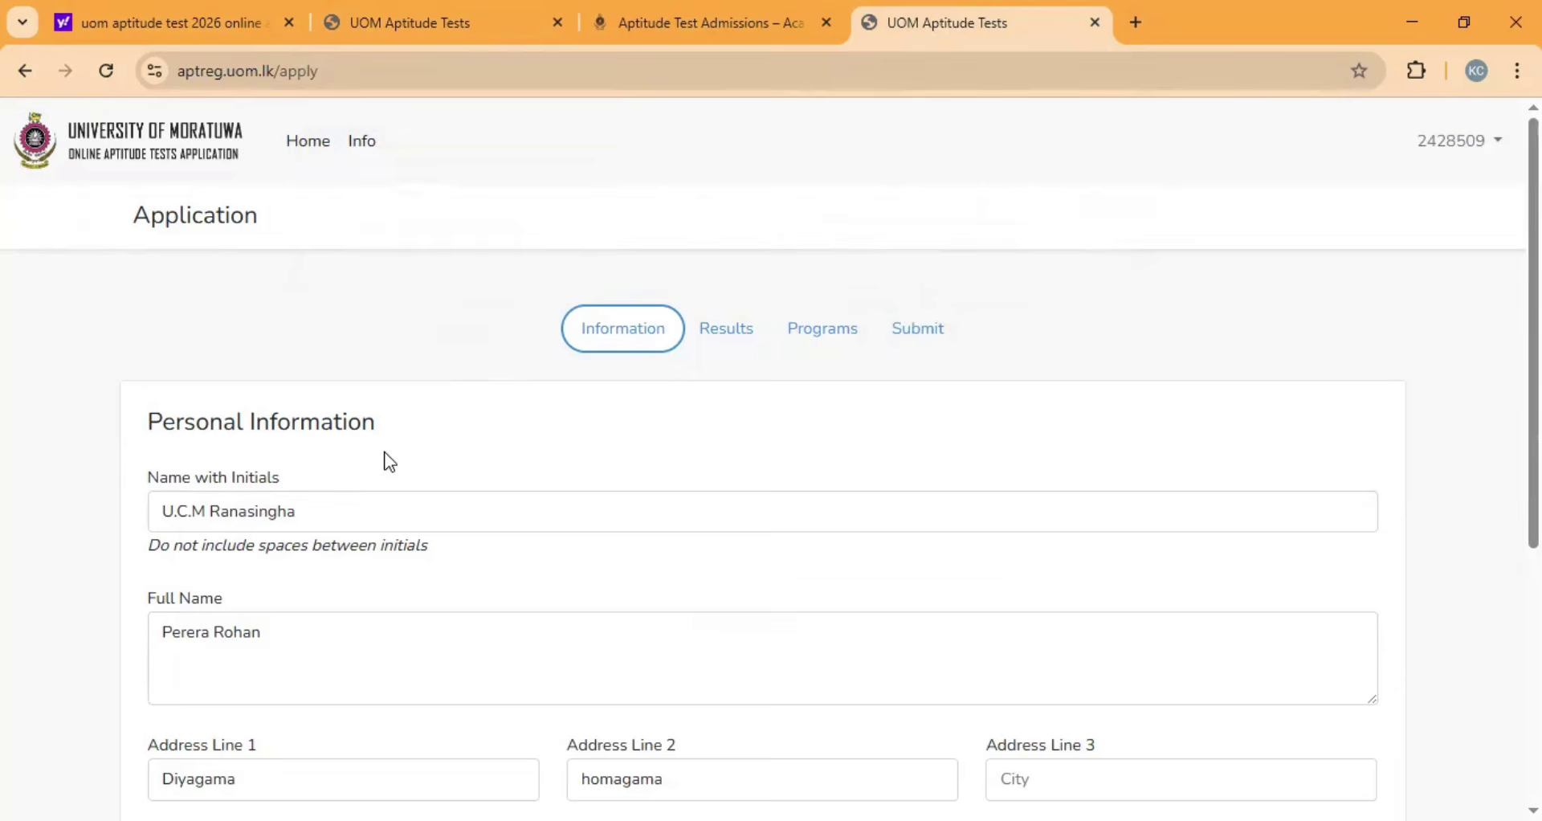
pyautogui.scroll(-4, 389, 417)
pyautogui.scroll(3, 397, 400)
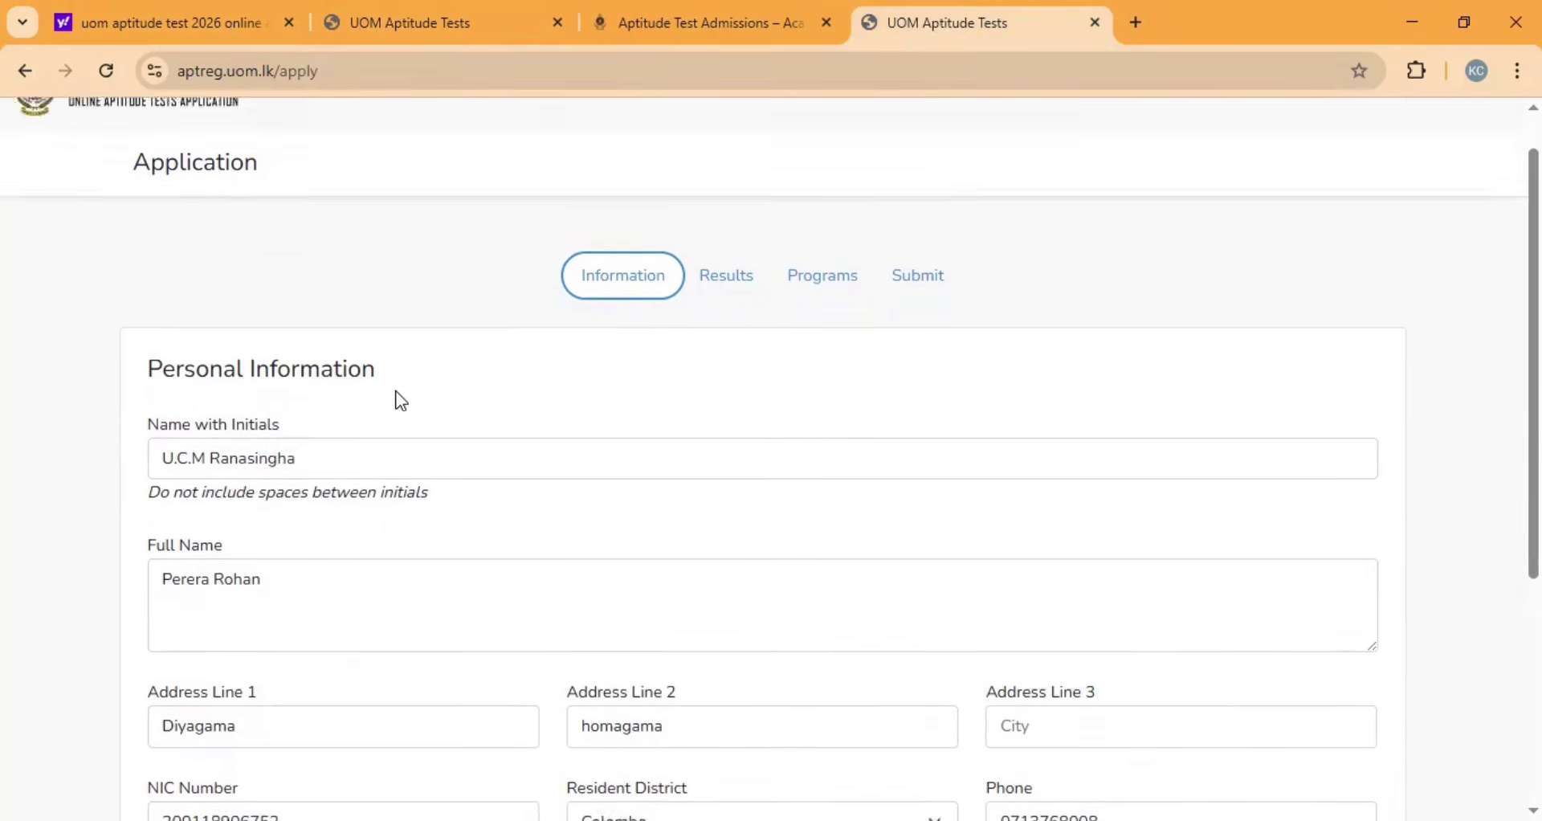
pyautogui.scroll(-1, 418, 442)
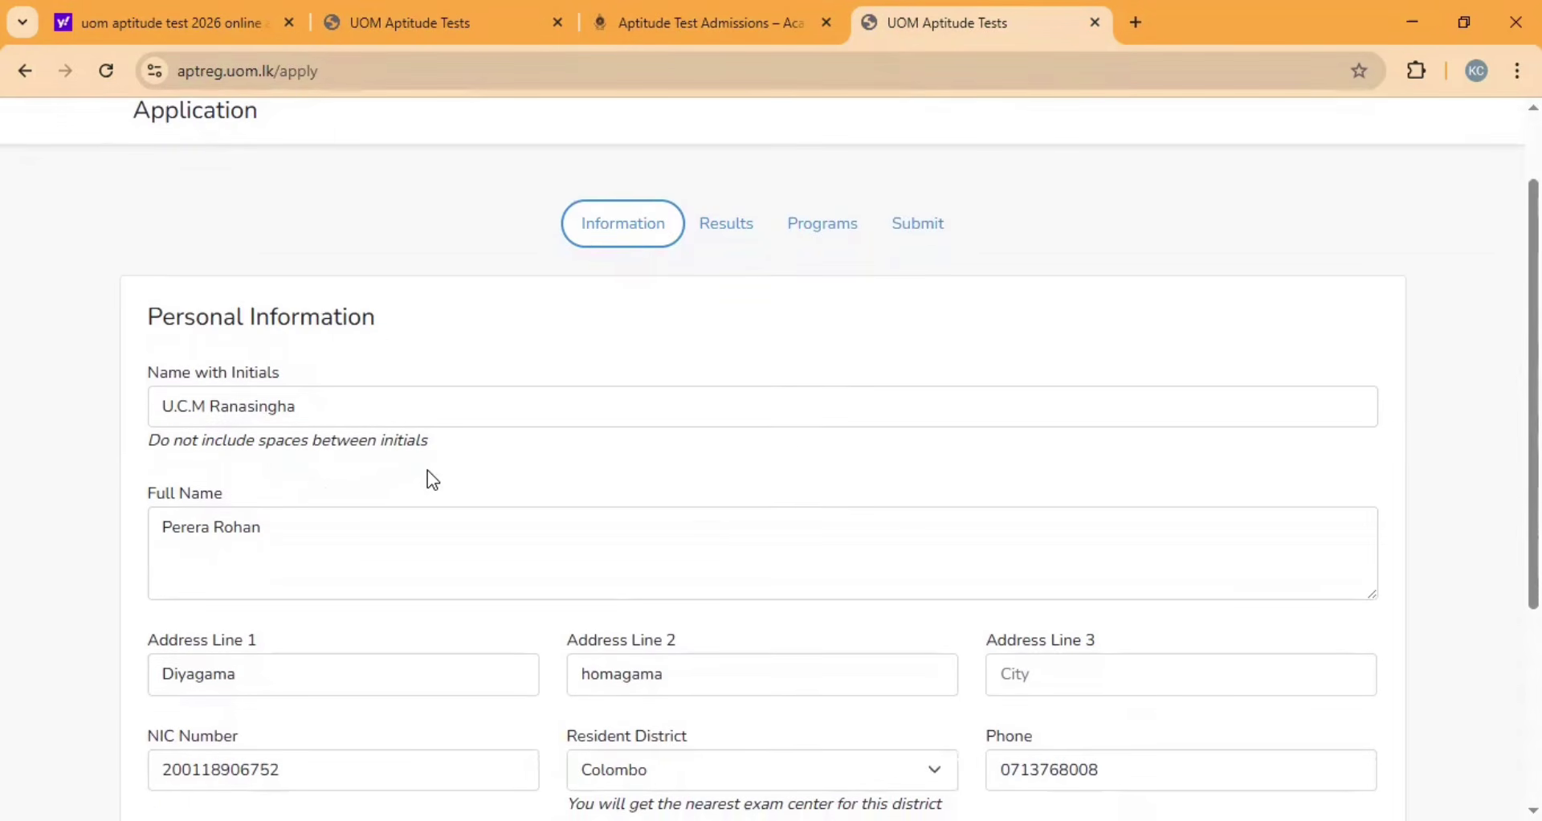
pyautogui.scroll(-3, 427, 474)
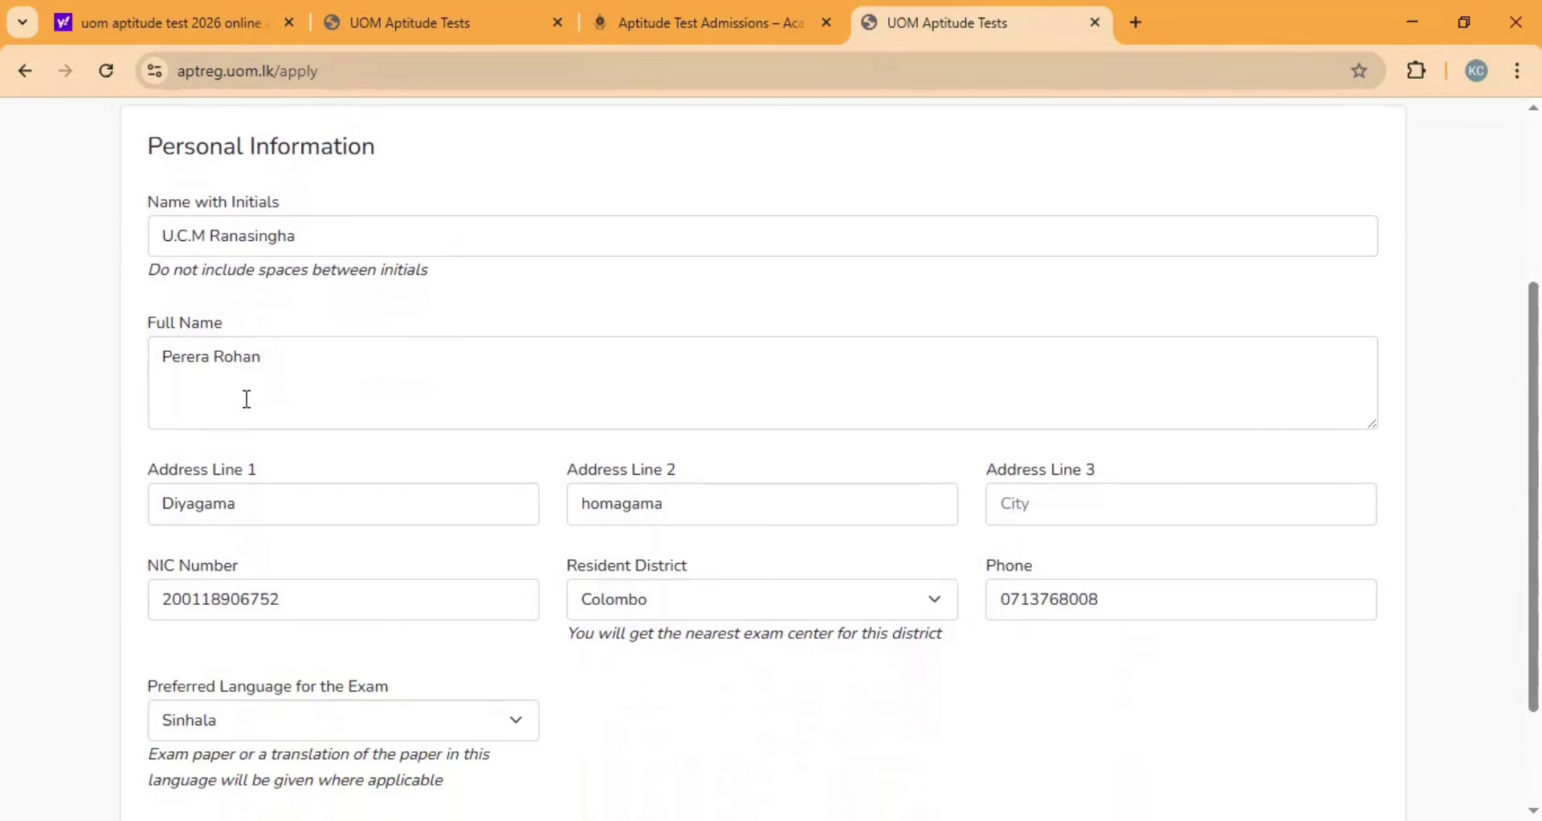
pyautogui.scroll(-3, 245, 399)
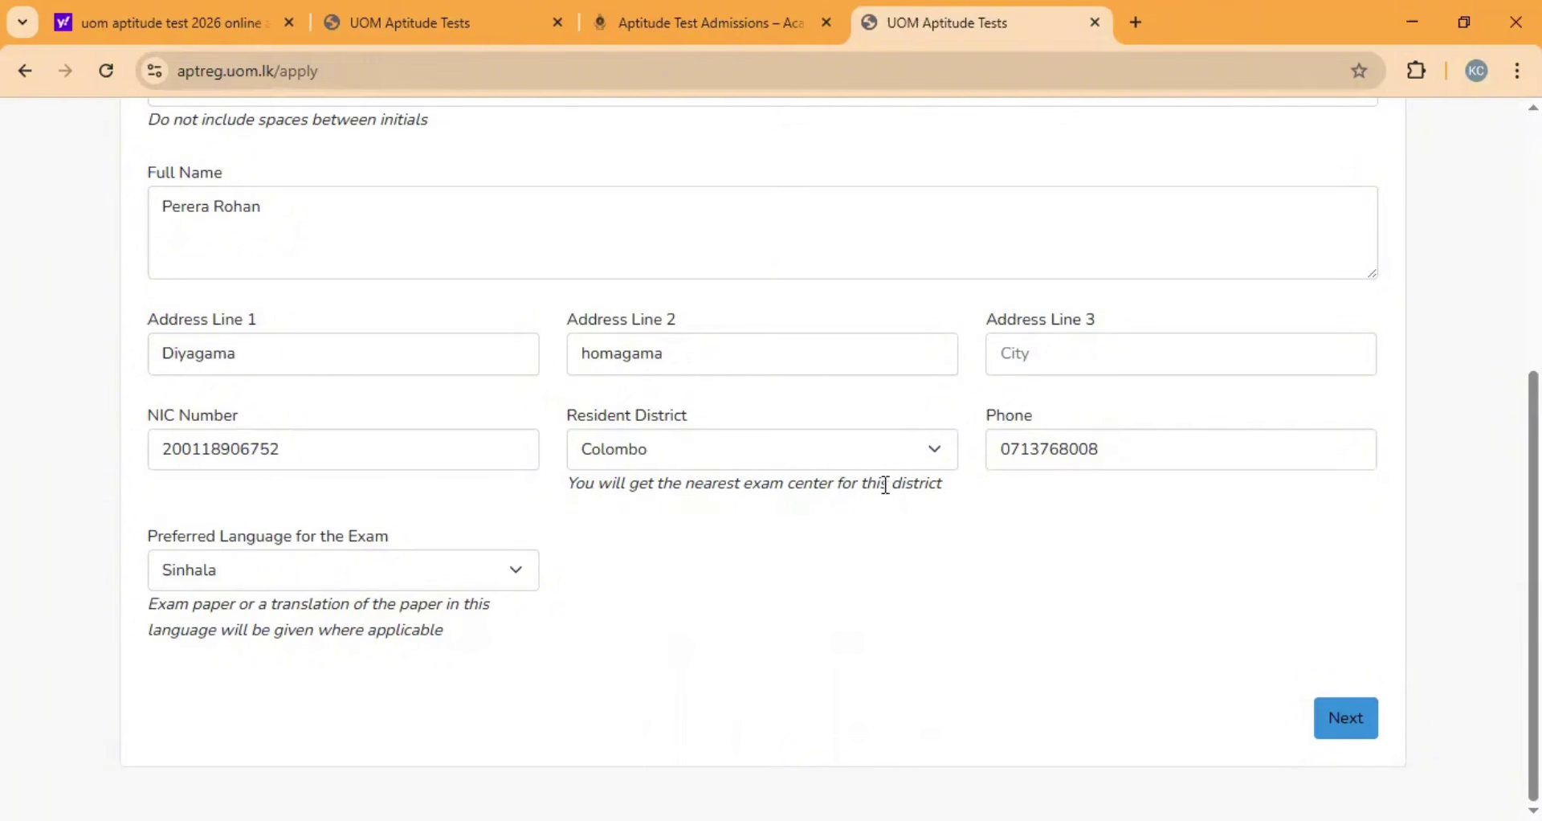
# Choose Sinhala as the preferred language for the exam and continue to the Results section.
pyautogui.click(479, 577)
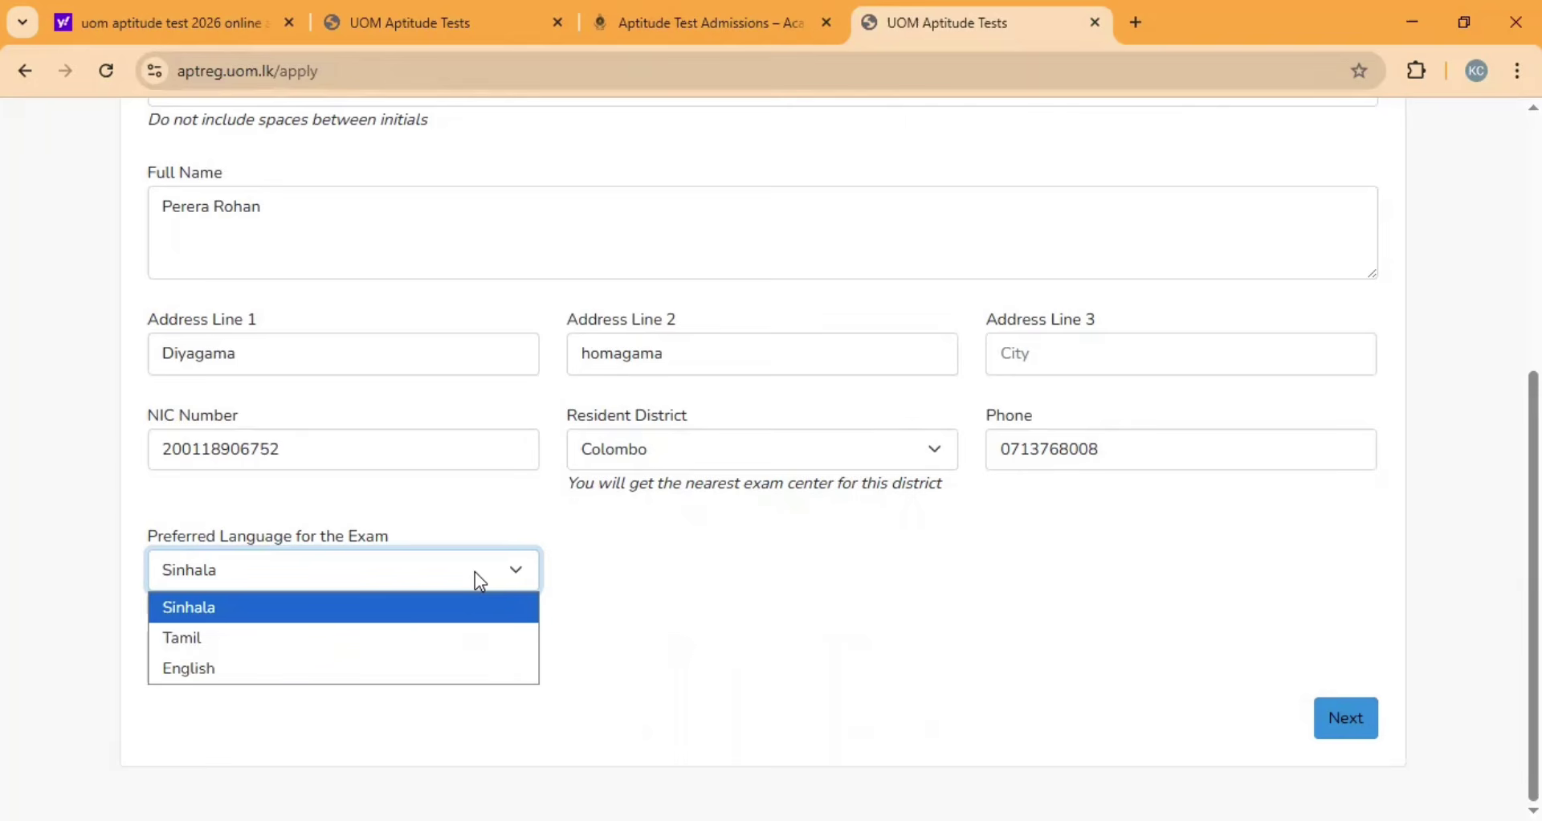
pyautogui.click(382, 613)
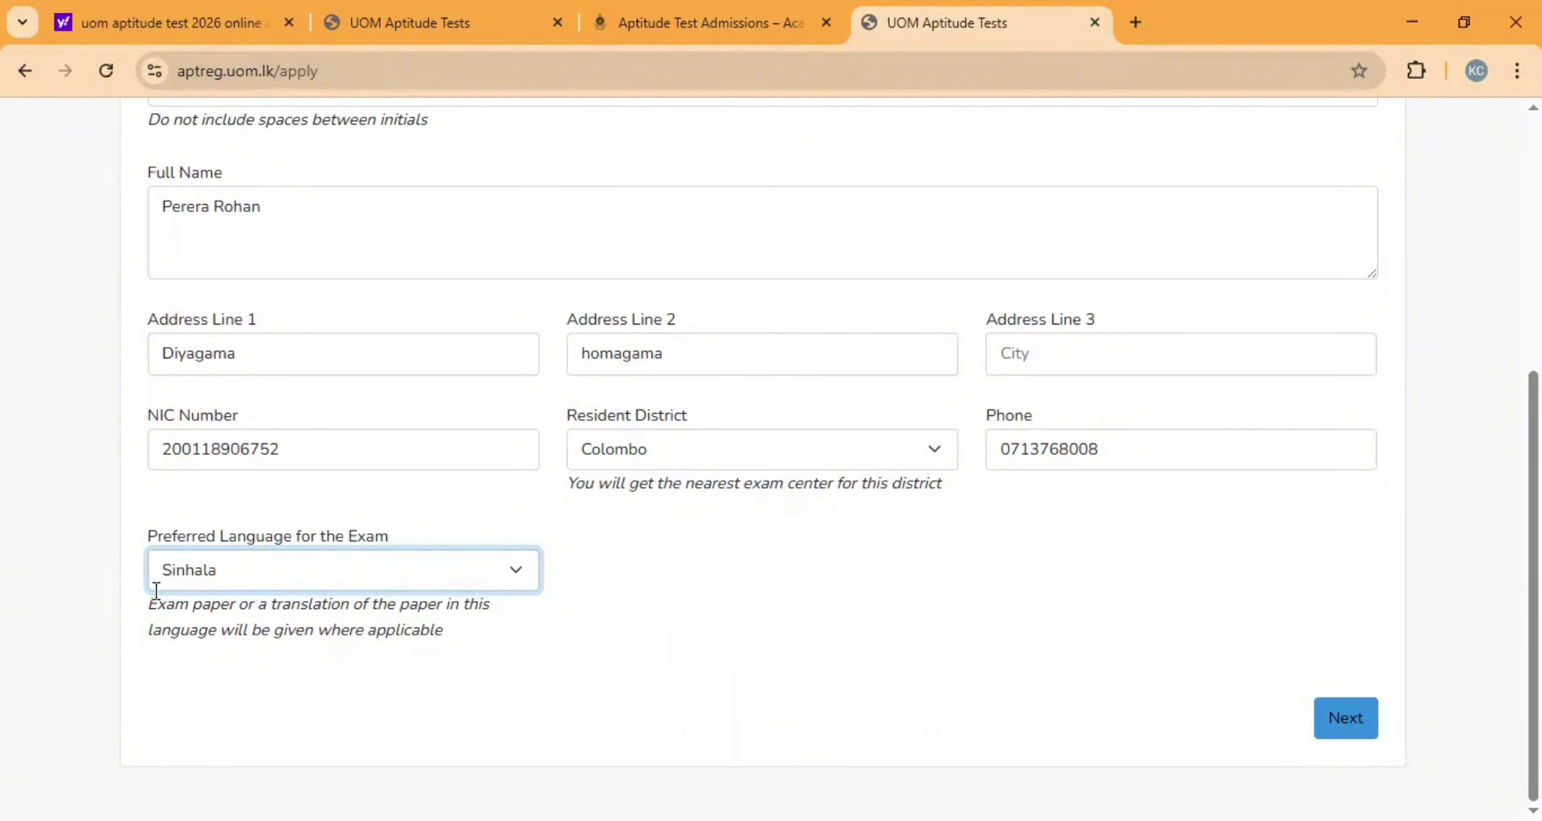
pyautogui.scroll(5, 448, 457)
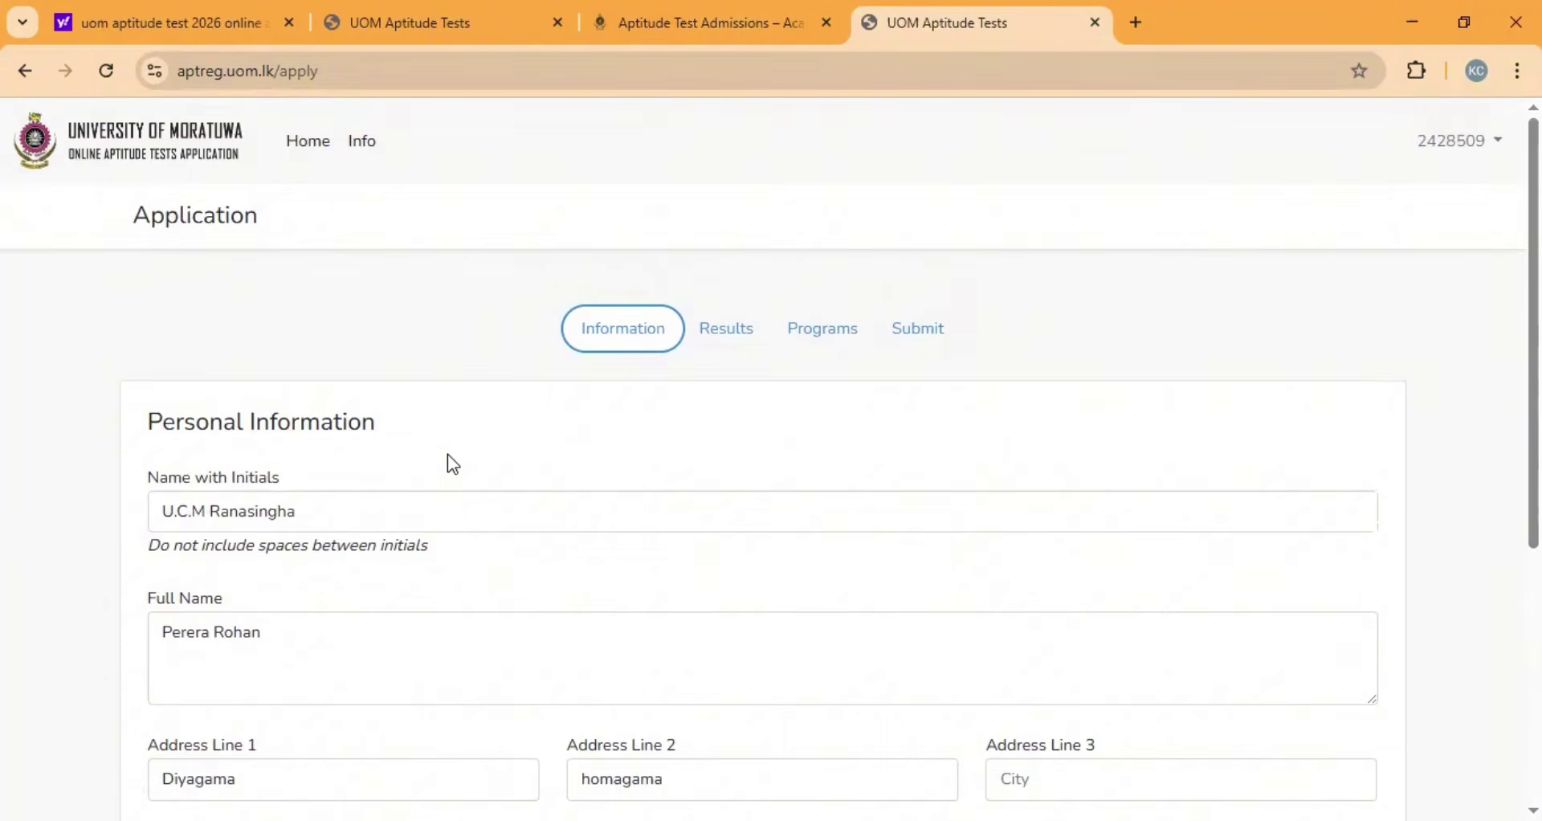
pyautogui.scroll(-5, 447, 454)
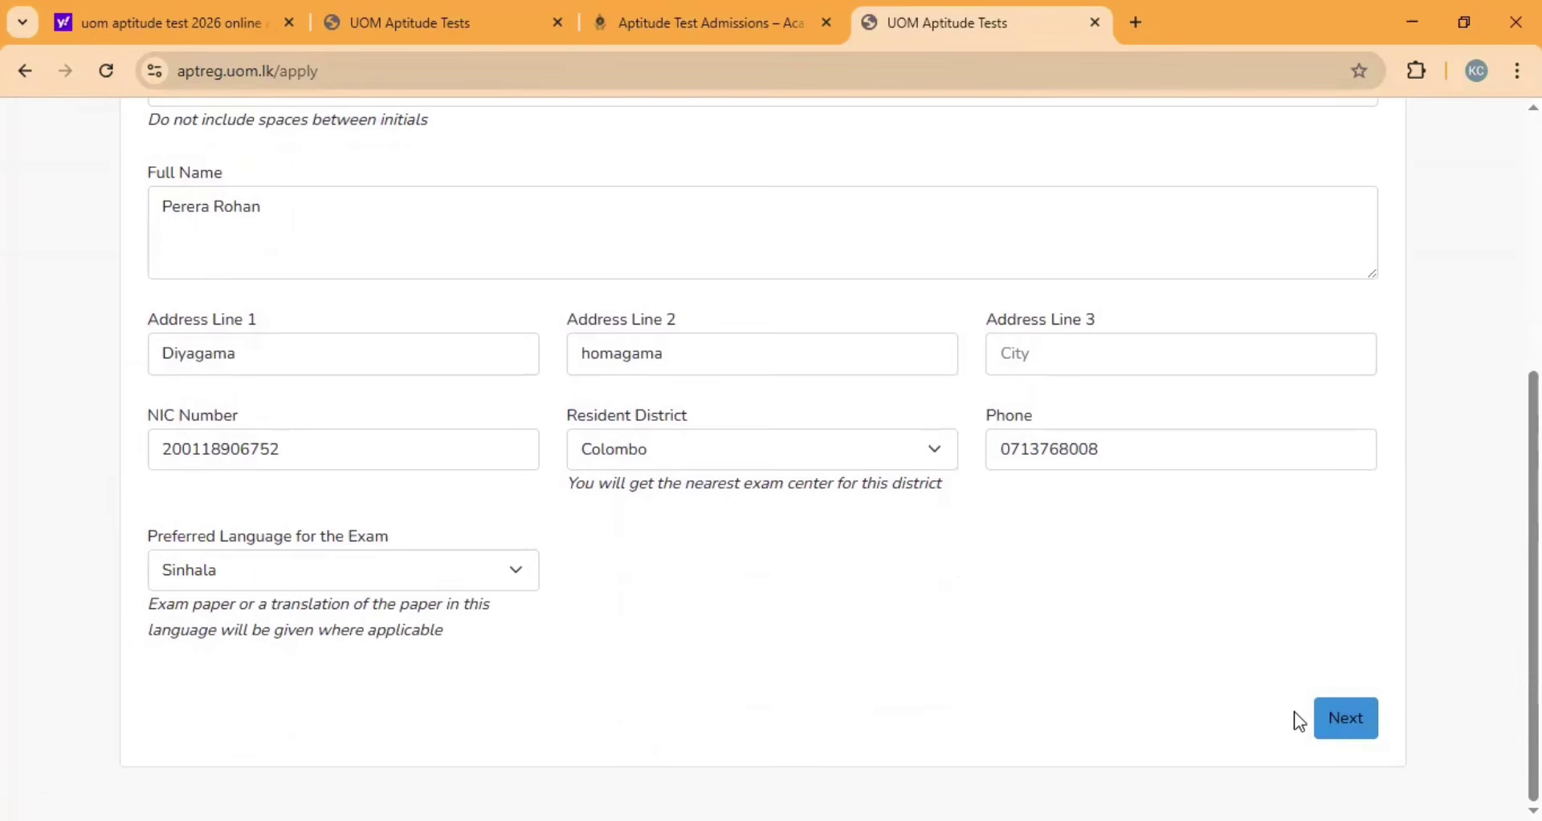
pyautogui.click(1356, 725)
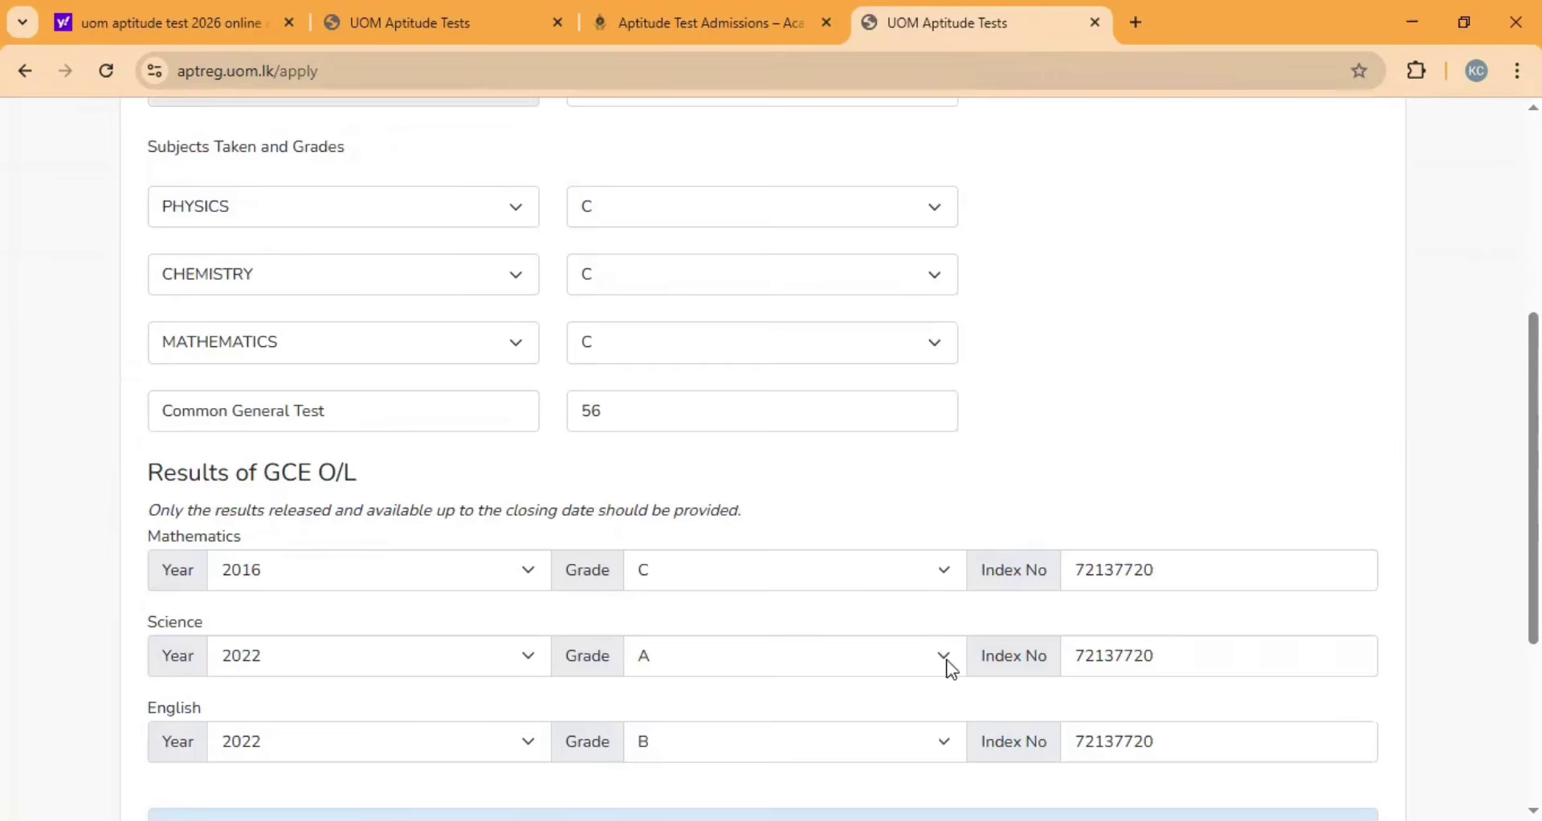
# Review the GCE A/L and O/L result fields, including the grade options available for O/L English.
pyautogui.scroll(3, 823, 617)
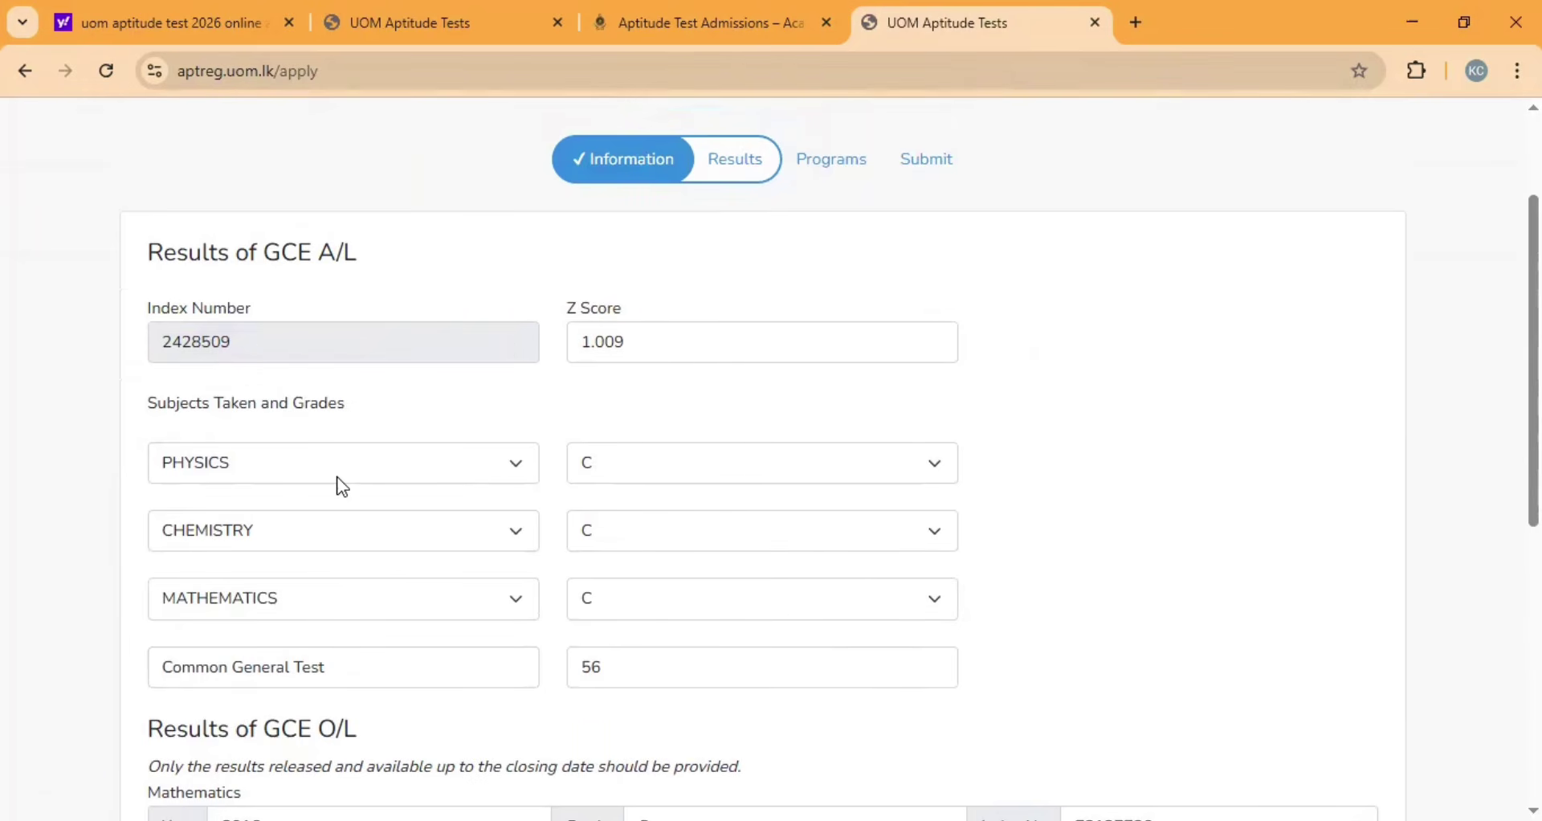
pyautogui.scroll(-2, 339, 484)
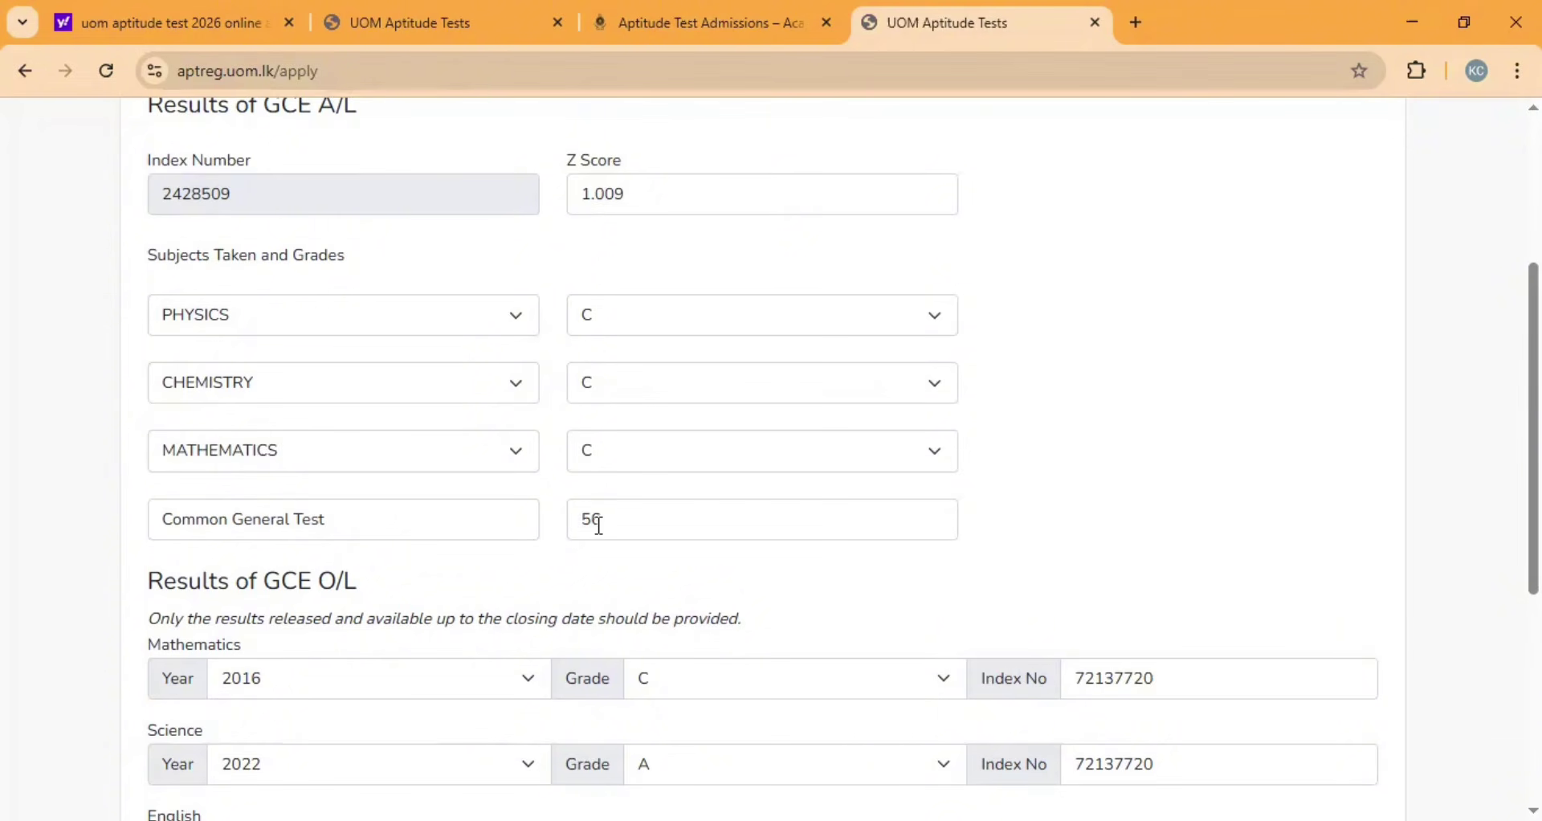
pyautogui.scroll(-5, 598, 524)
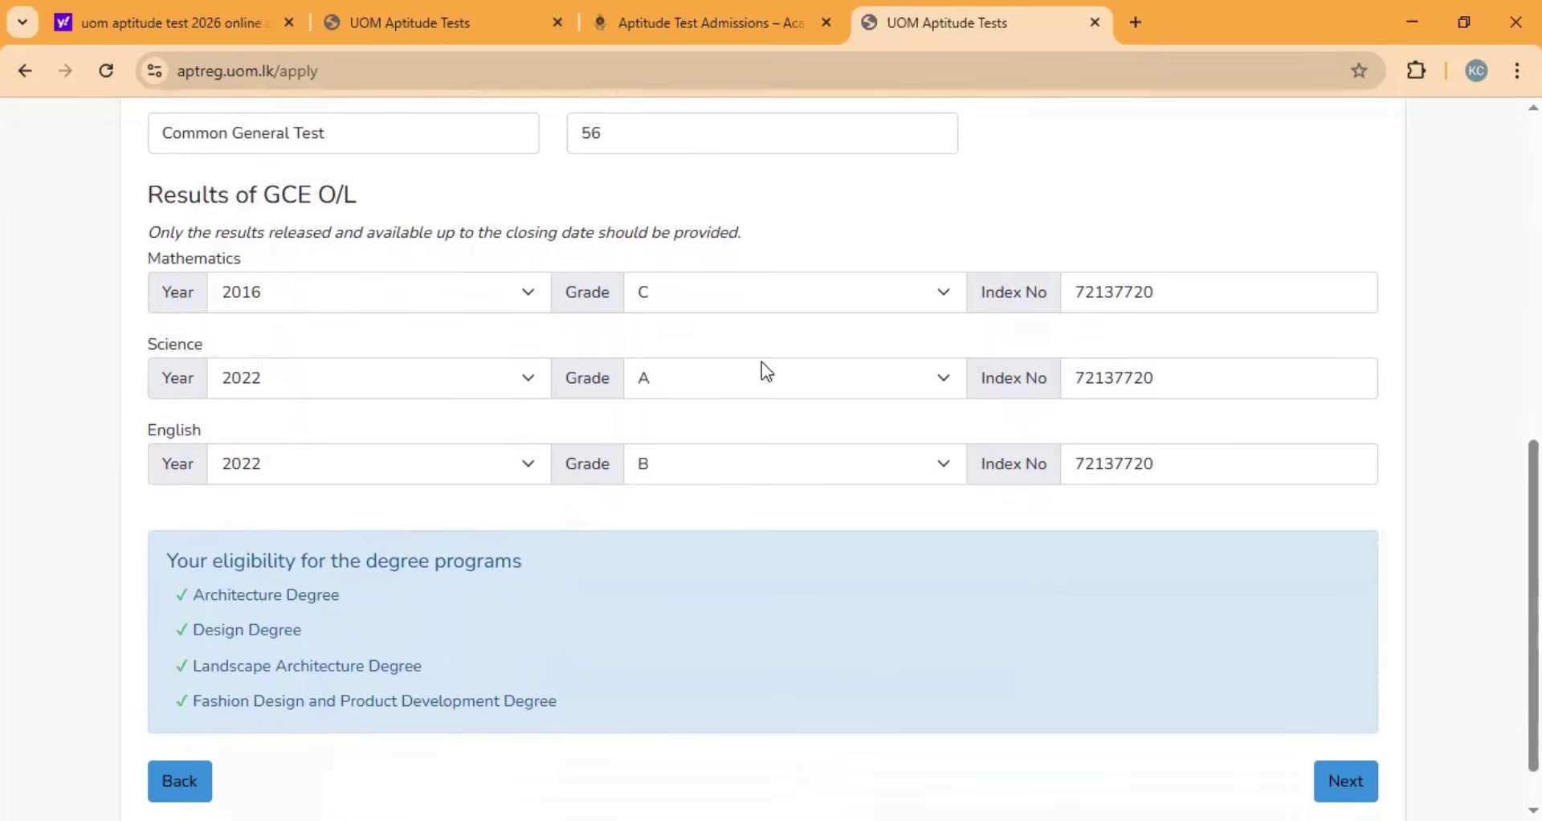
pyautogui.click(821, 465)
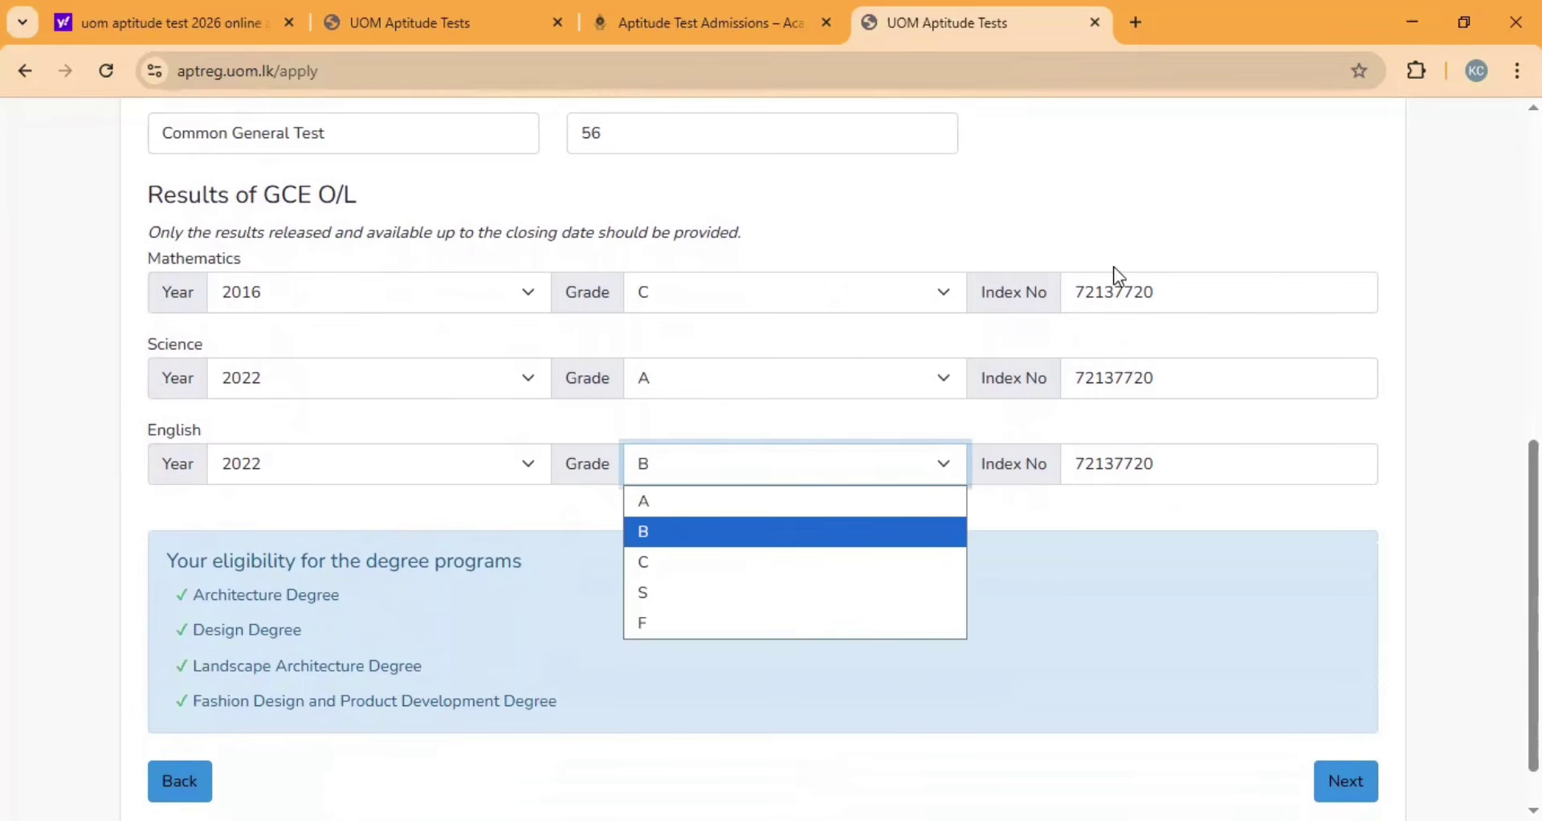
pyautogui.click(1108, 514)
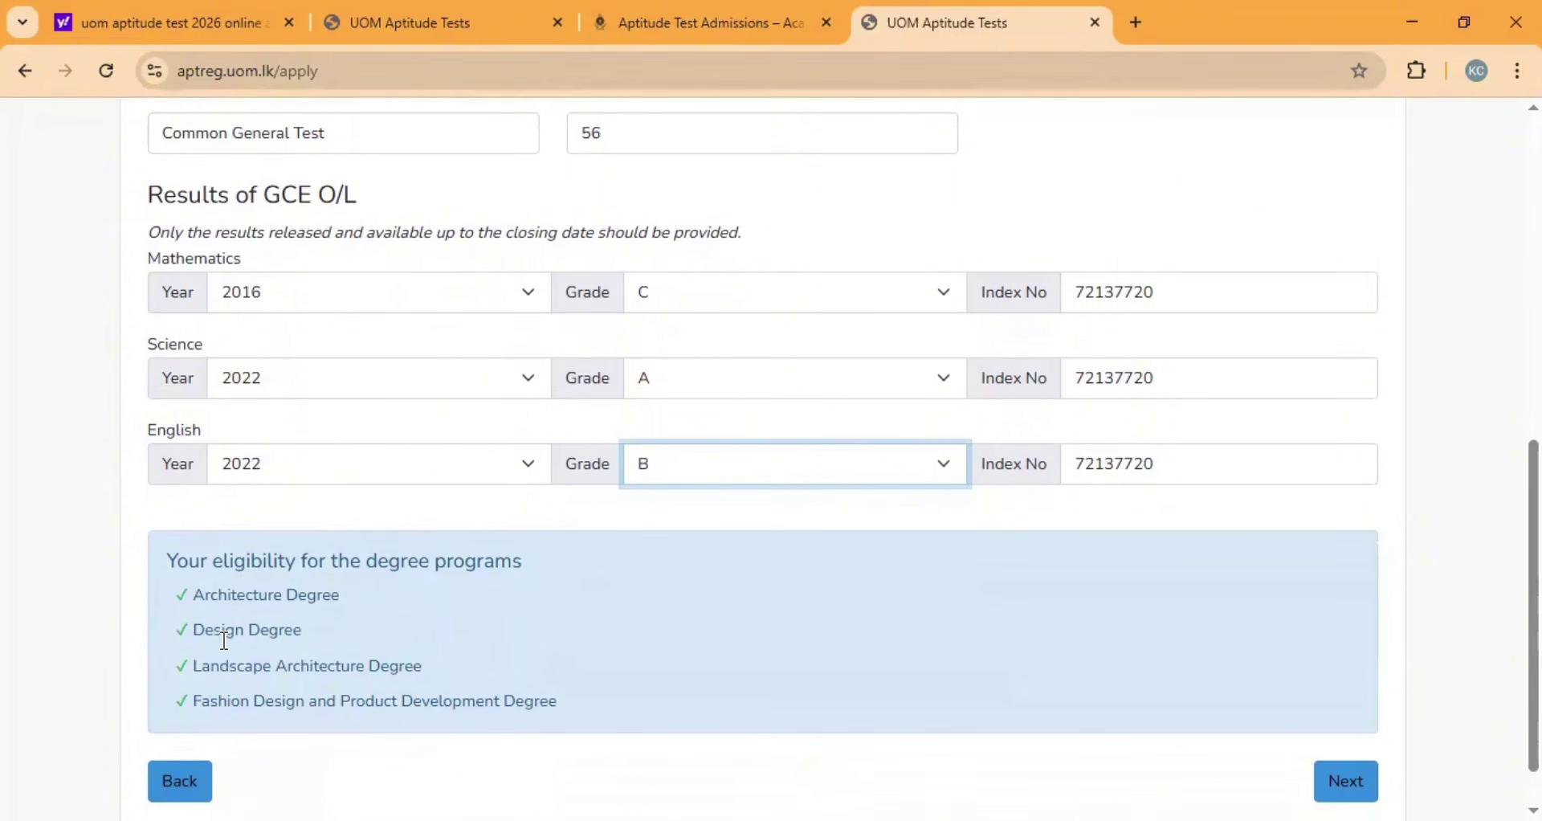
# Try the grades S and F for O/L English to test their effect on degree eligibility.
pyautogui.click(678, 465)
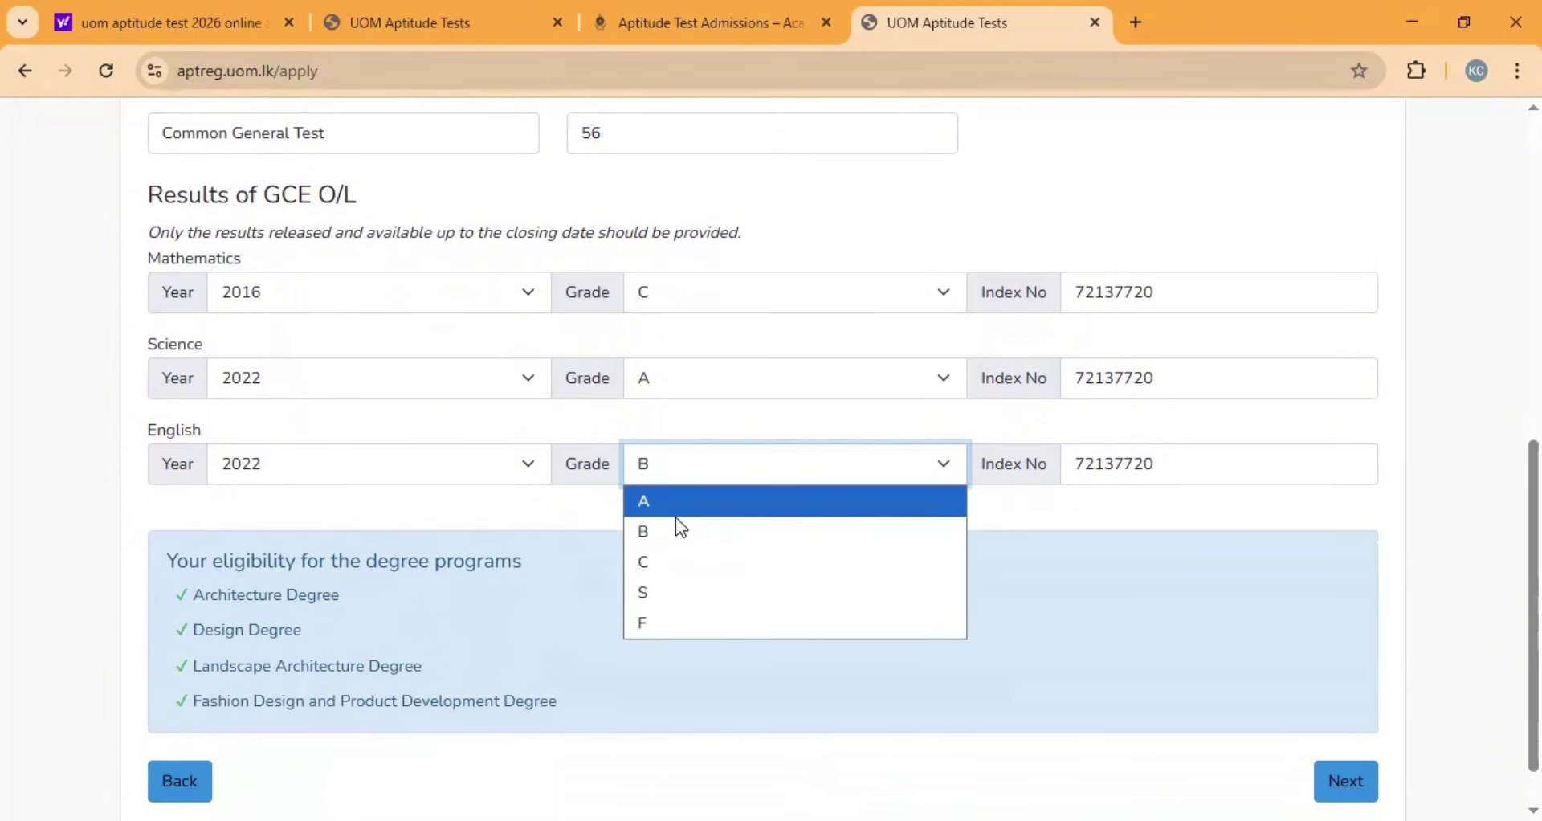
pyautogui.click(673, 595)
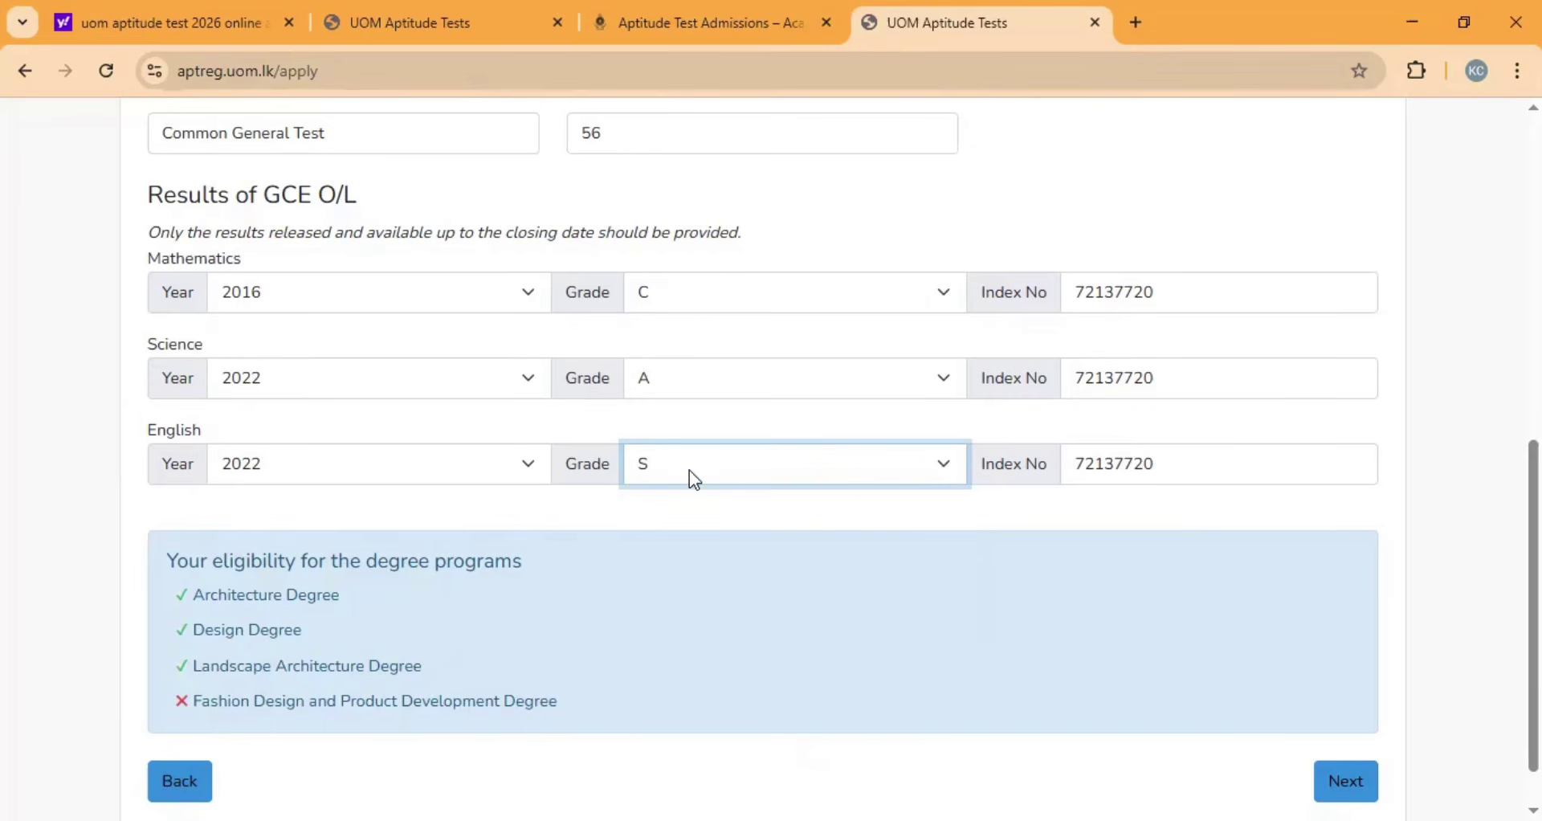
pyautogui.click(723, 474)
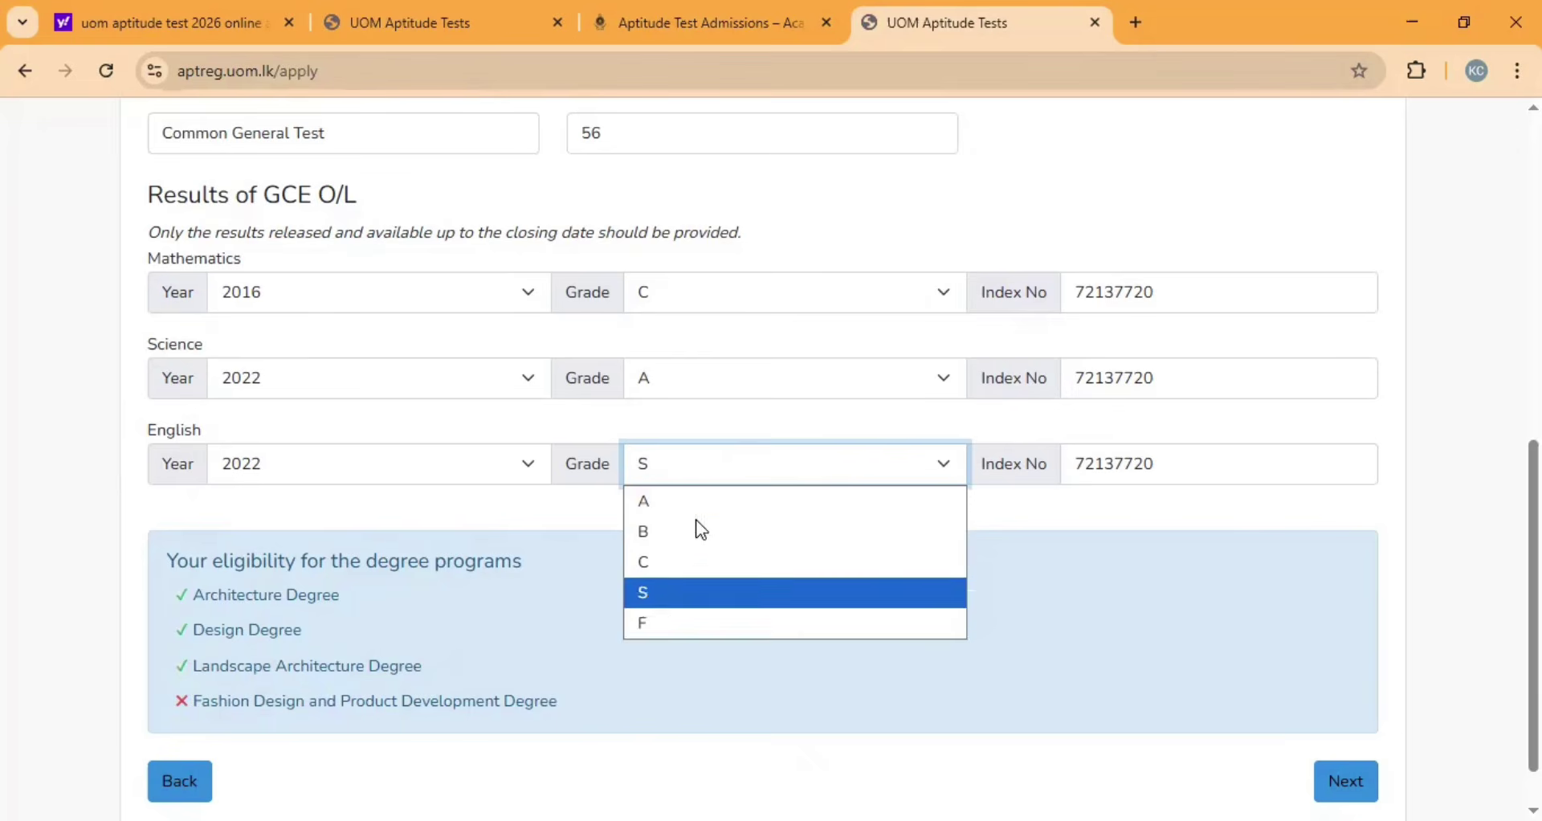
pyautogui.click(664, 628)
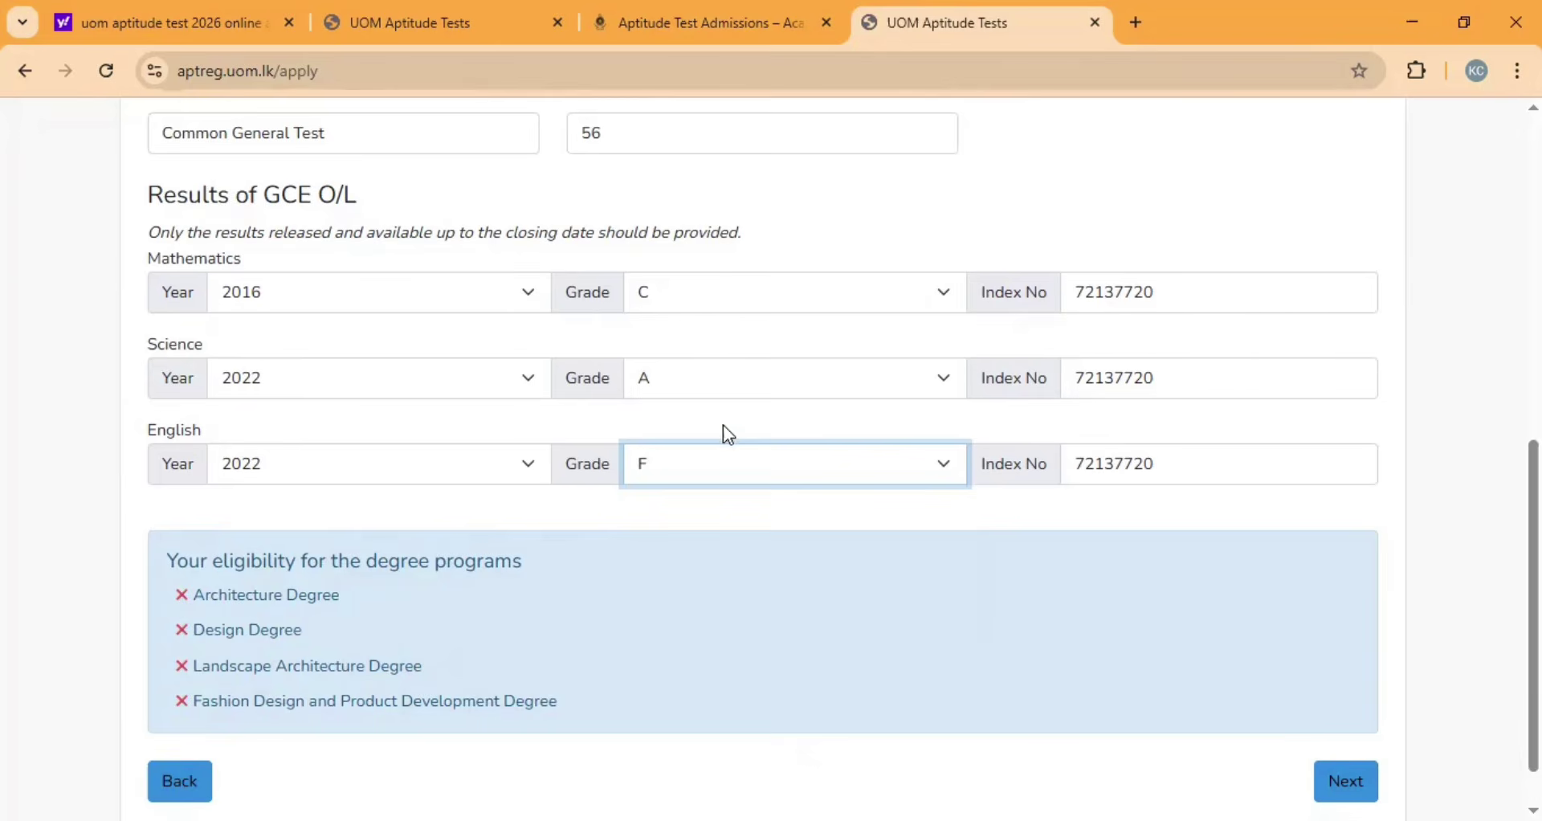
# Set the O/L English grade to C and continue to the Programs section.
pyautogui.click(725, 468)
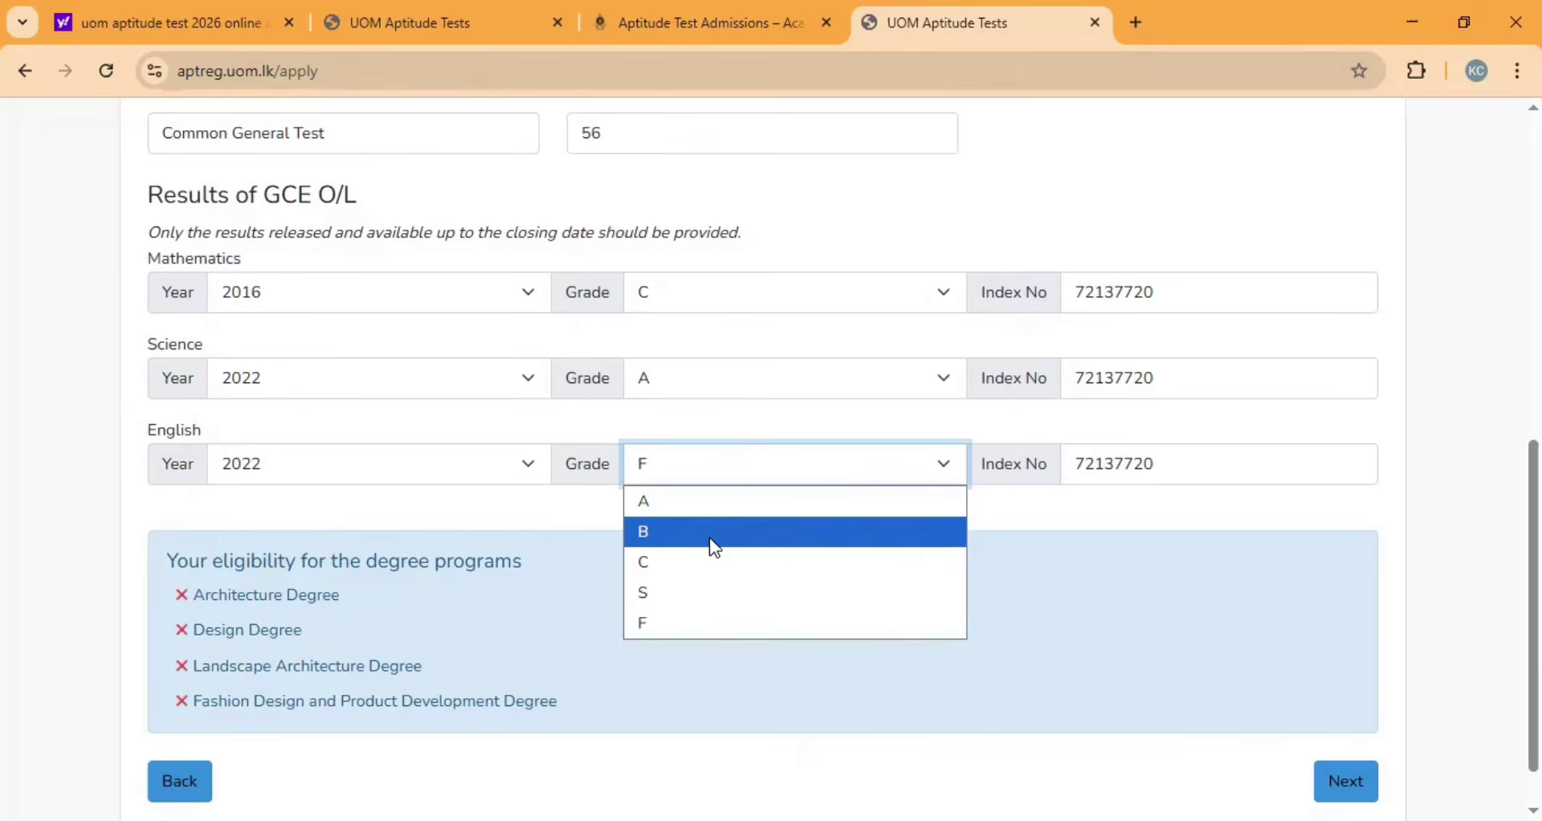
pyautogui.click(701, 561)
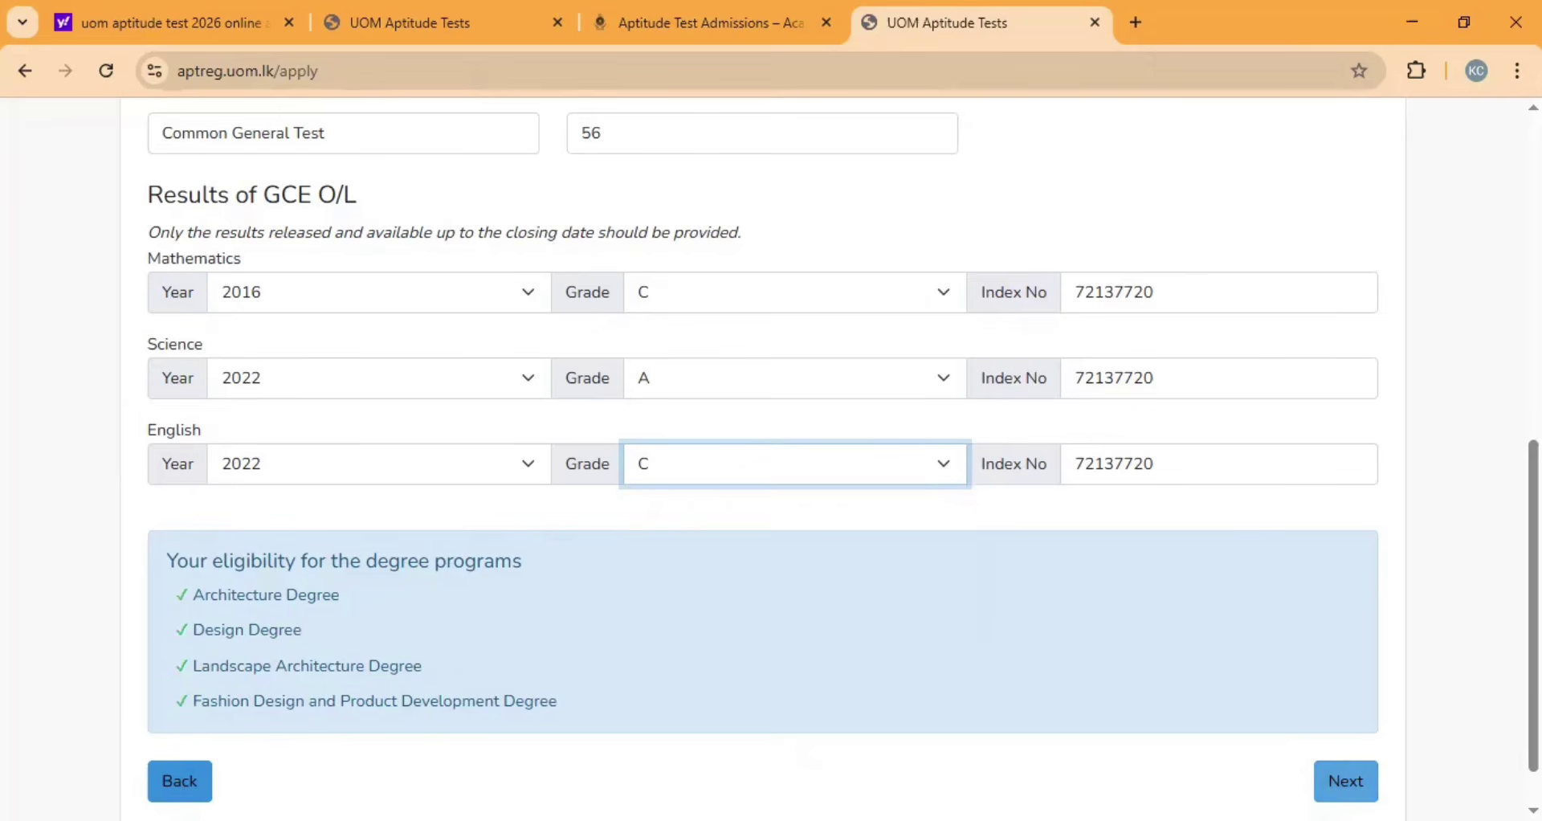
pyautogui.click(1345, 781)
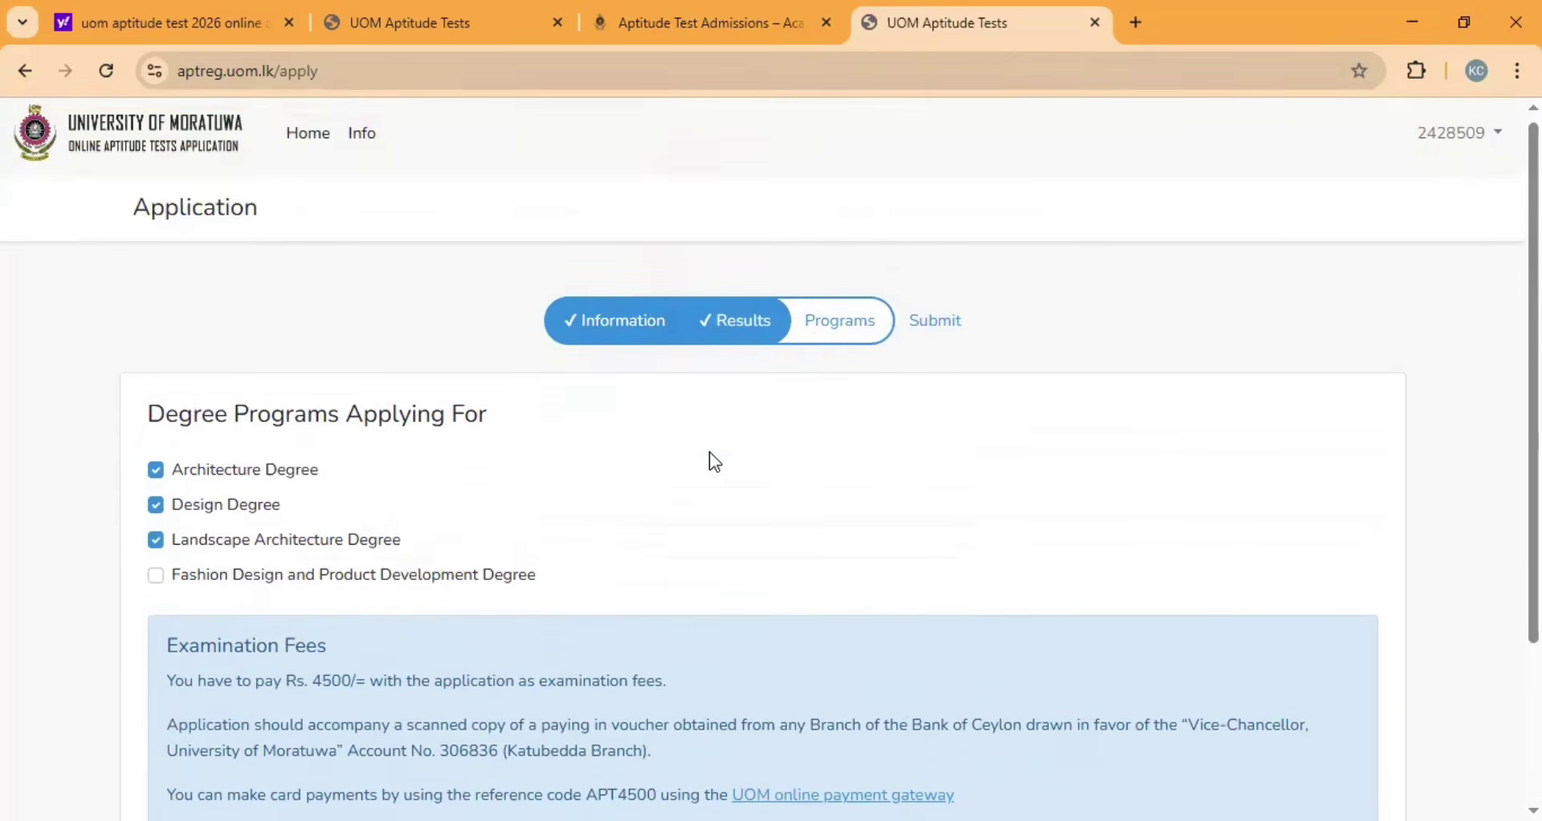
# Add the Fashion Design and Product Development Degree so all four degree programmes are selected, and continue to the Submit section.
pyautogui.scroll(-3, 261, 495)
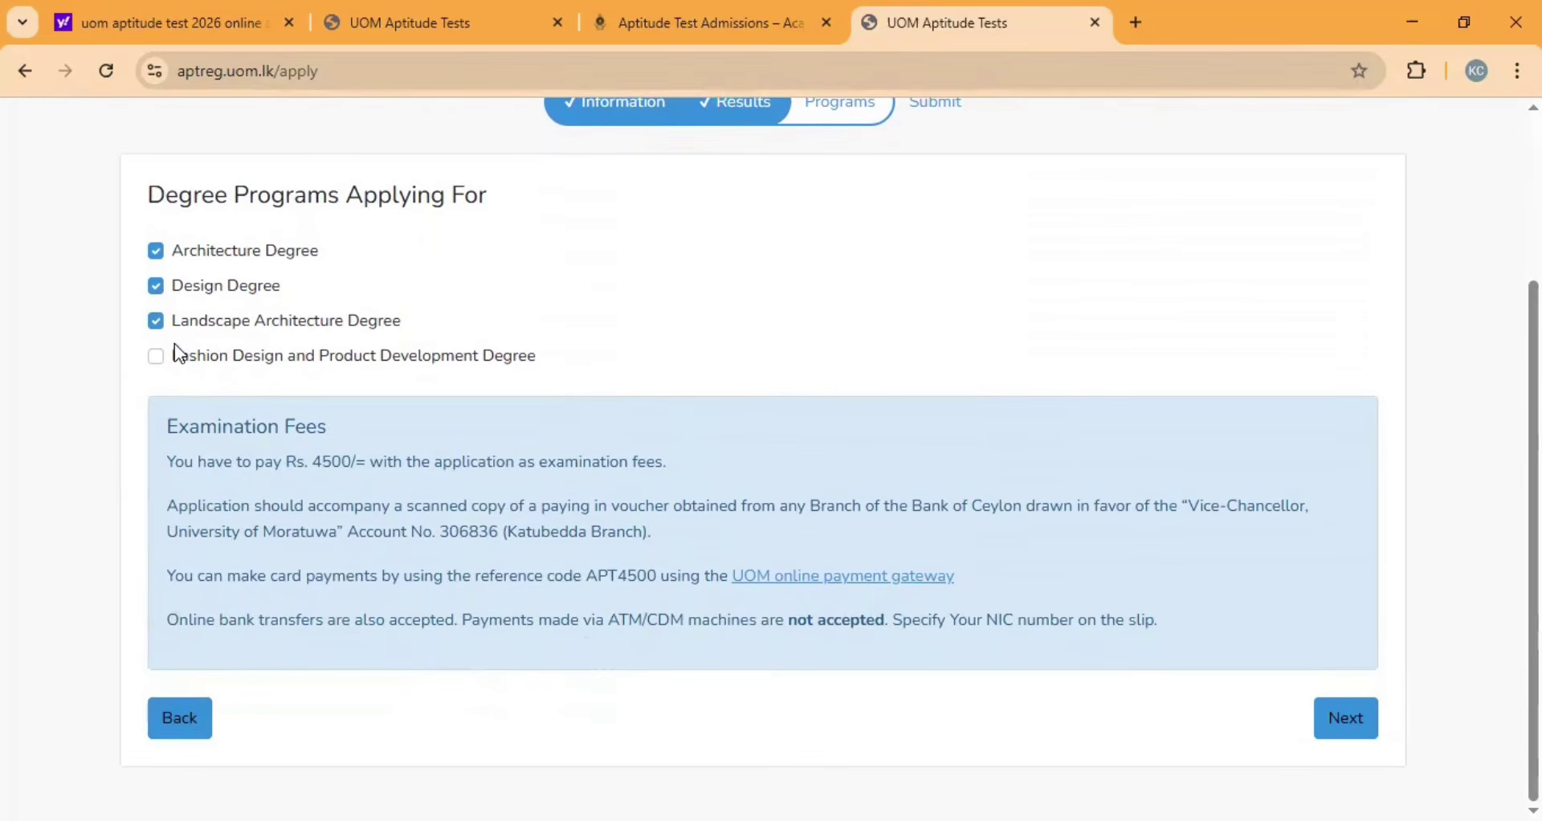
pyautogui.click(158, 354)
pyautogui.click(159, 249)
pyautogui.click(157, 251)
pyautogui.scroll(3, 712, 508)
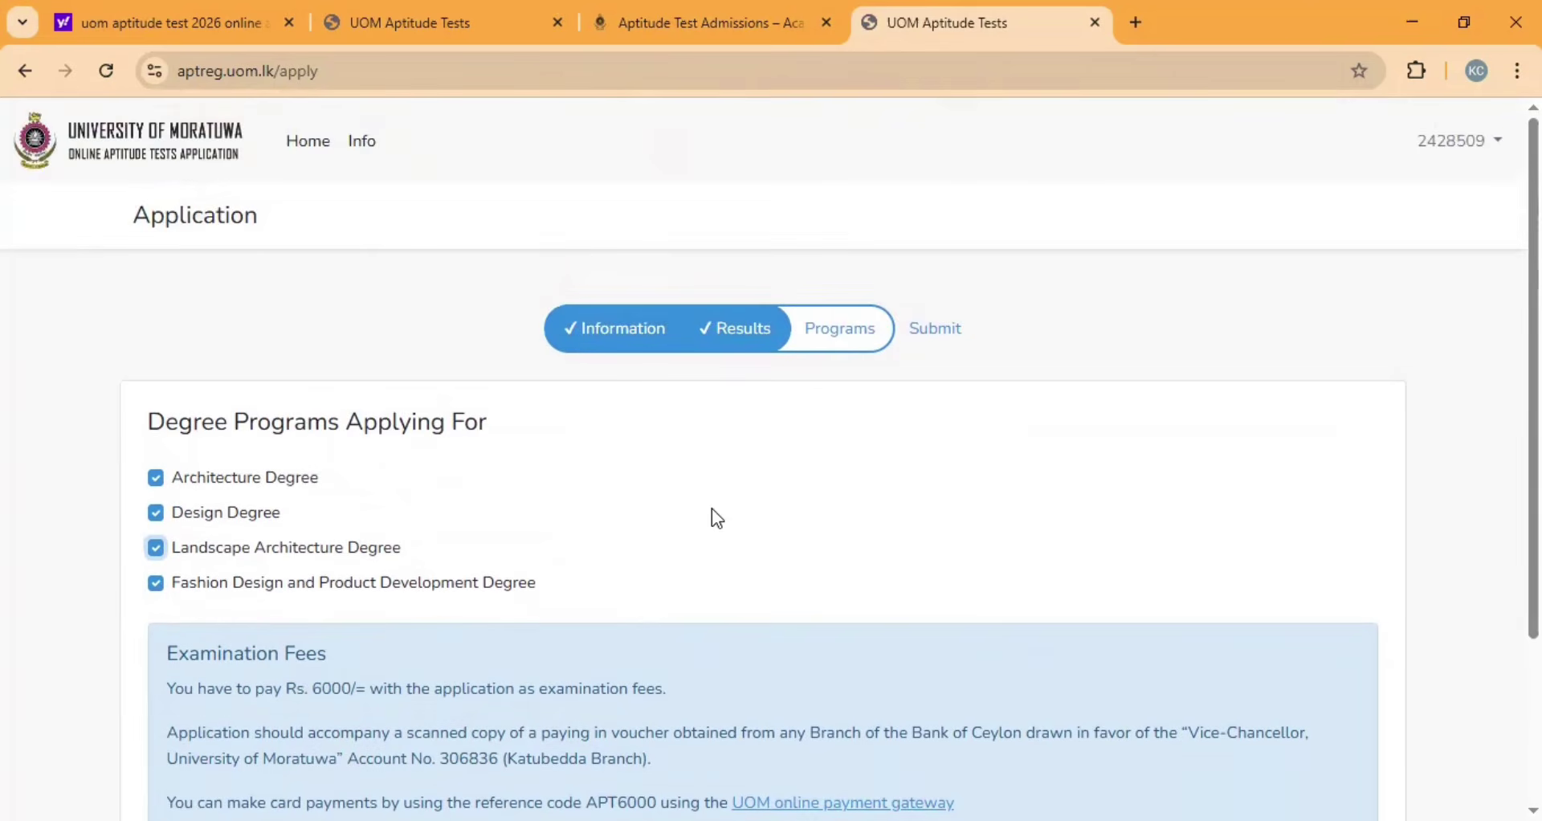
pyautogui.scroll(-3, 718, 518)
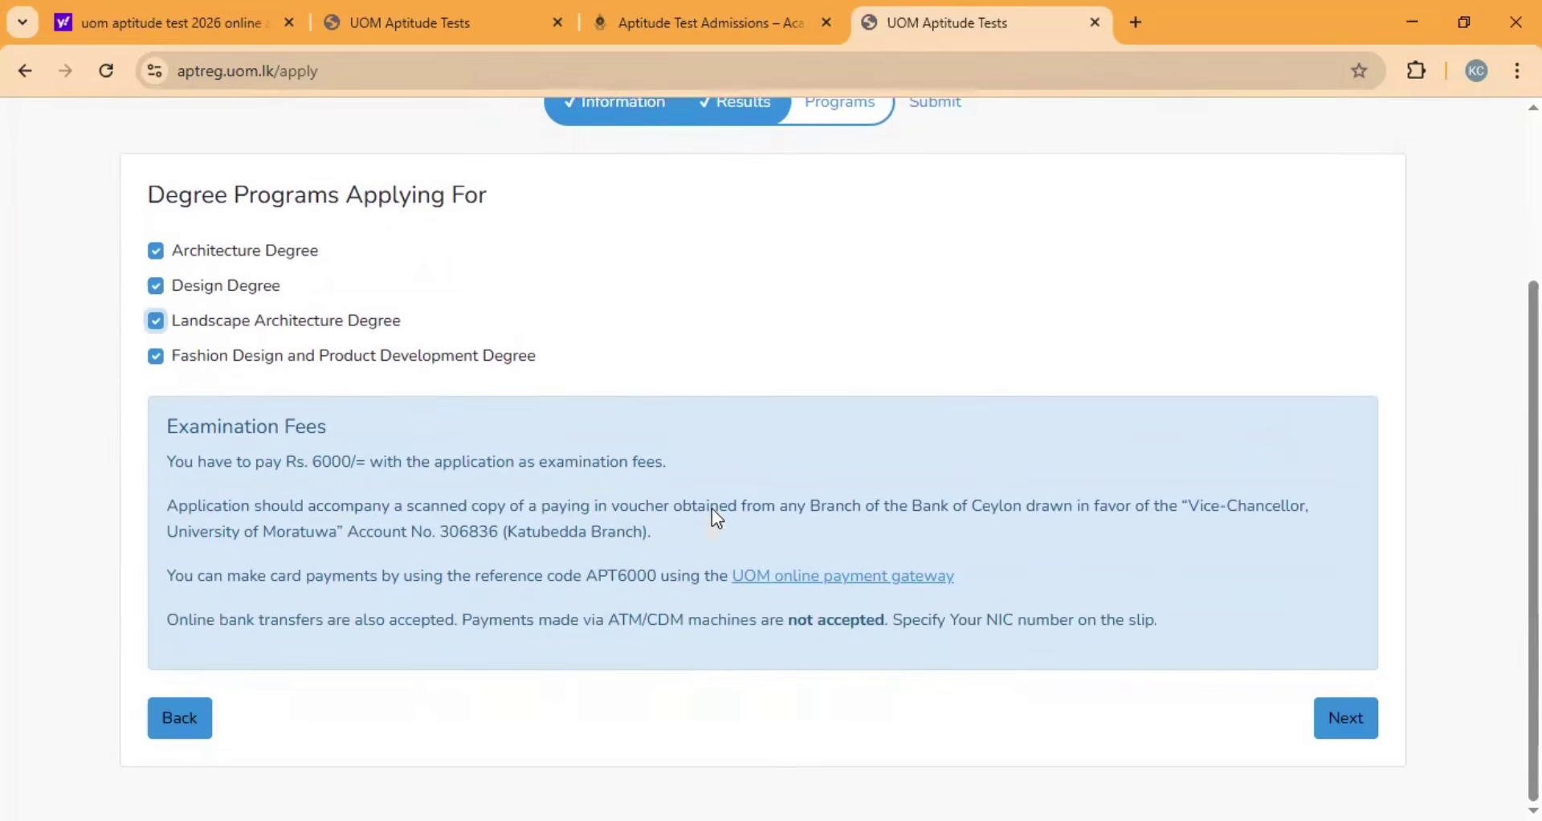
pyautogui.click(1348, 726)
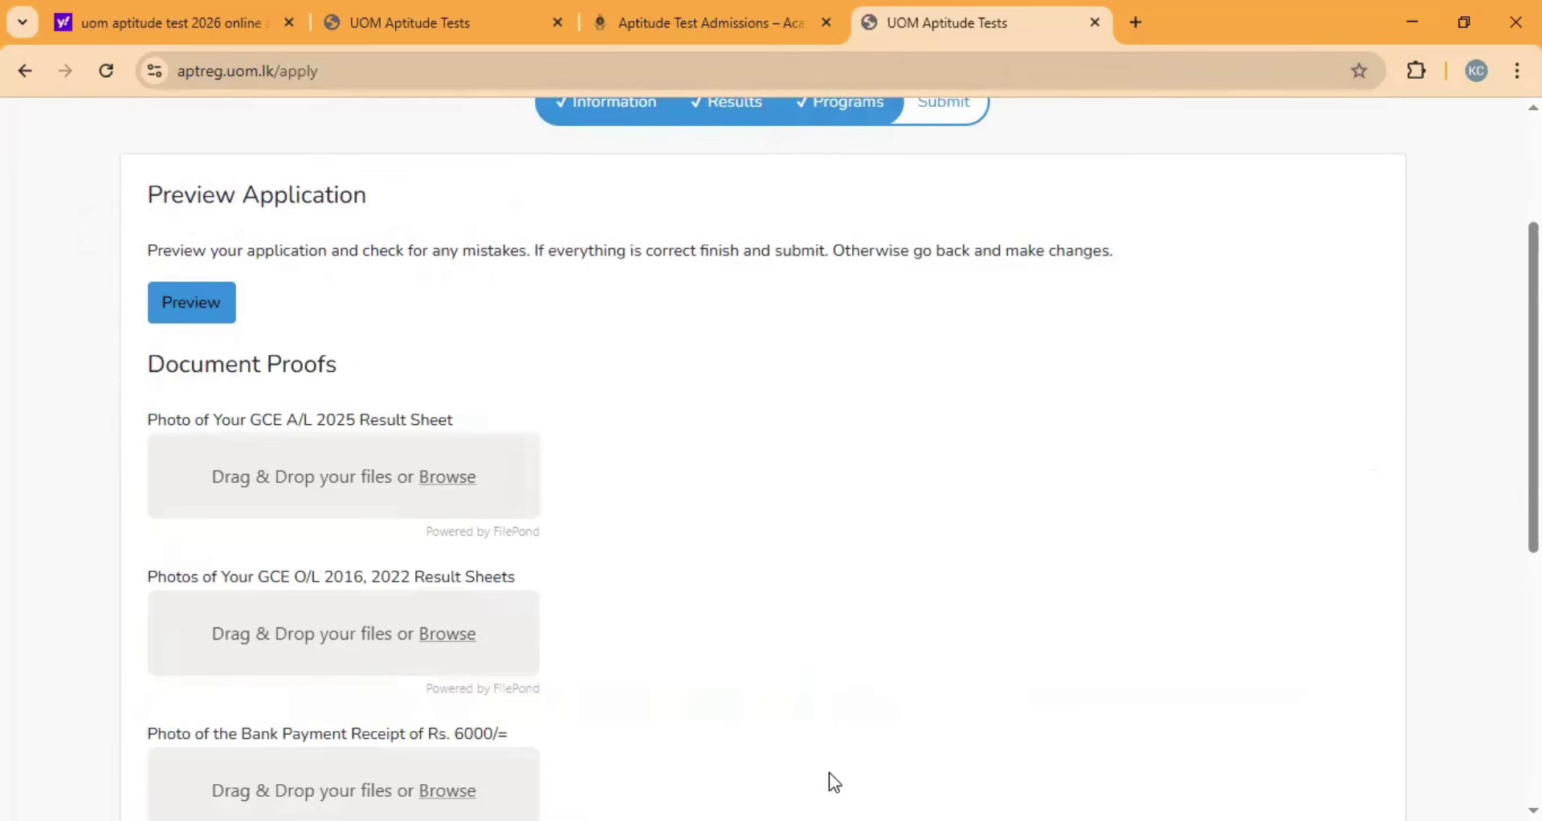
# Review the required document proofs in the Submit section, from the A/L and O/L result sheets to the payment receipt and name-change affidavit.
pyautogui.scroll(-1, 398, 482)
pyautogui.scroll(-2, 409, 437)
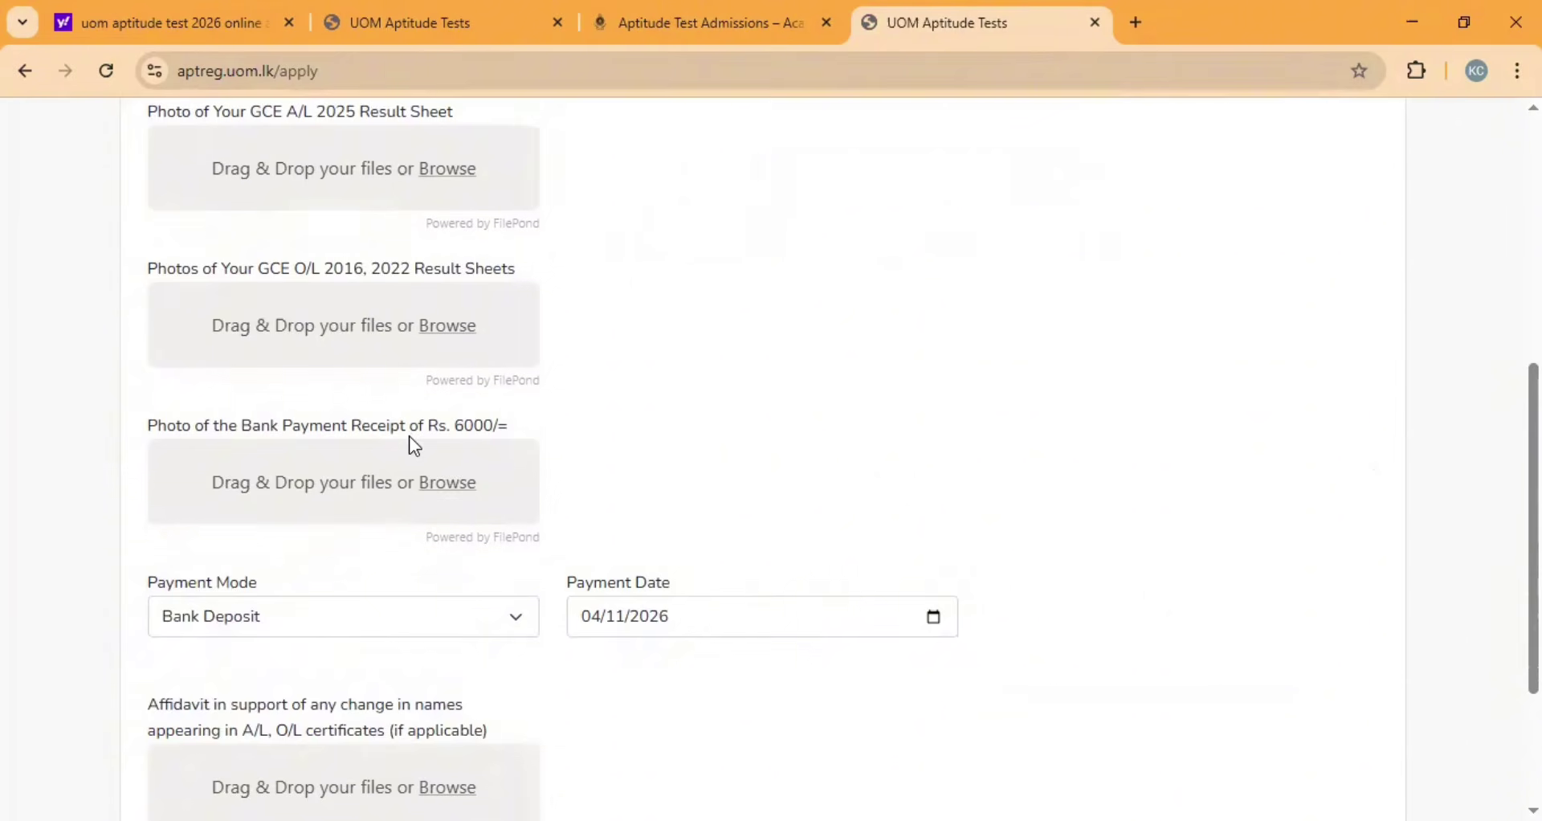
pyautogui.scroll(3, 412, 444)
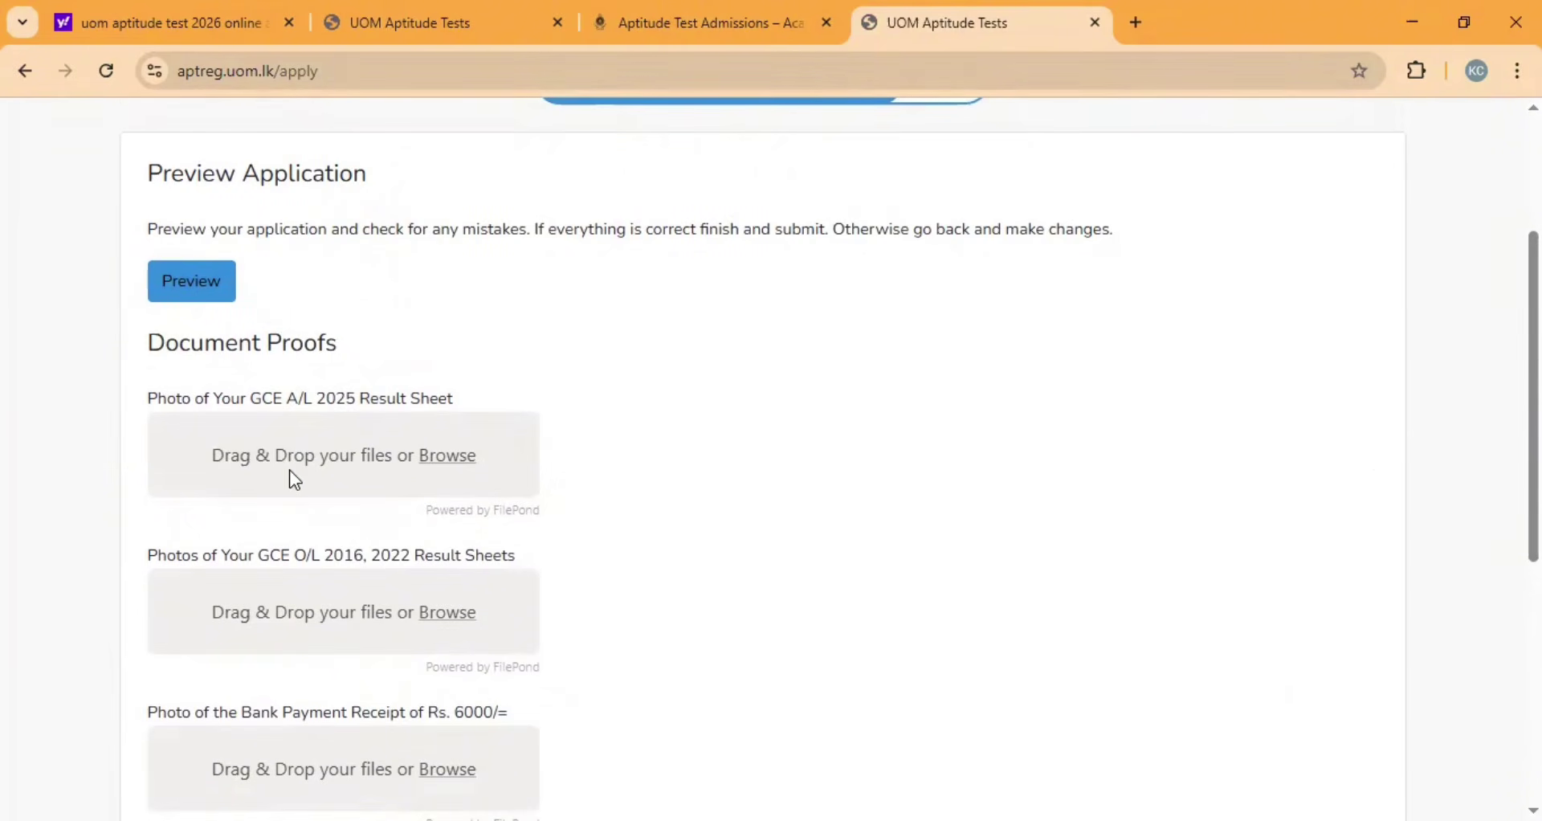
pyautogui.scroll(-2, 290, 469)
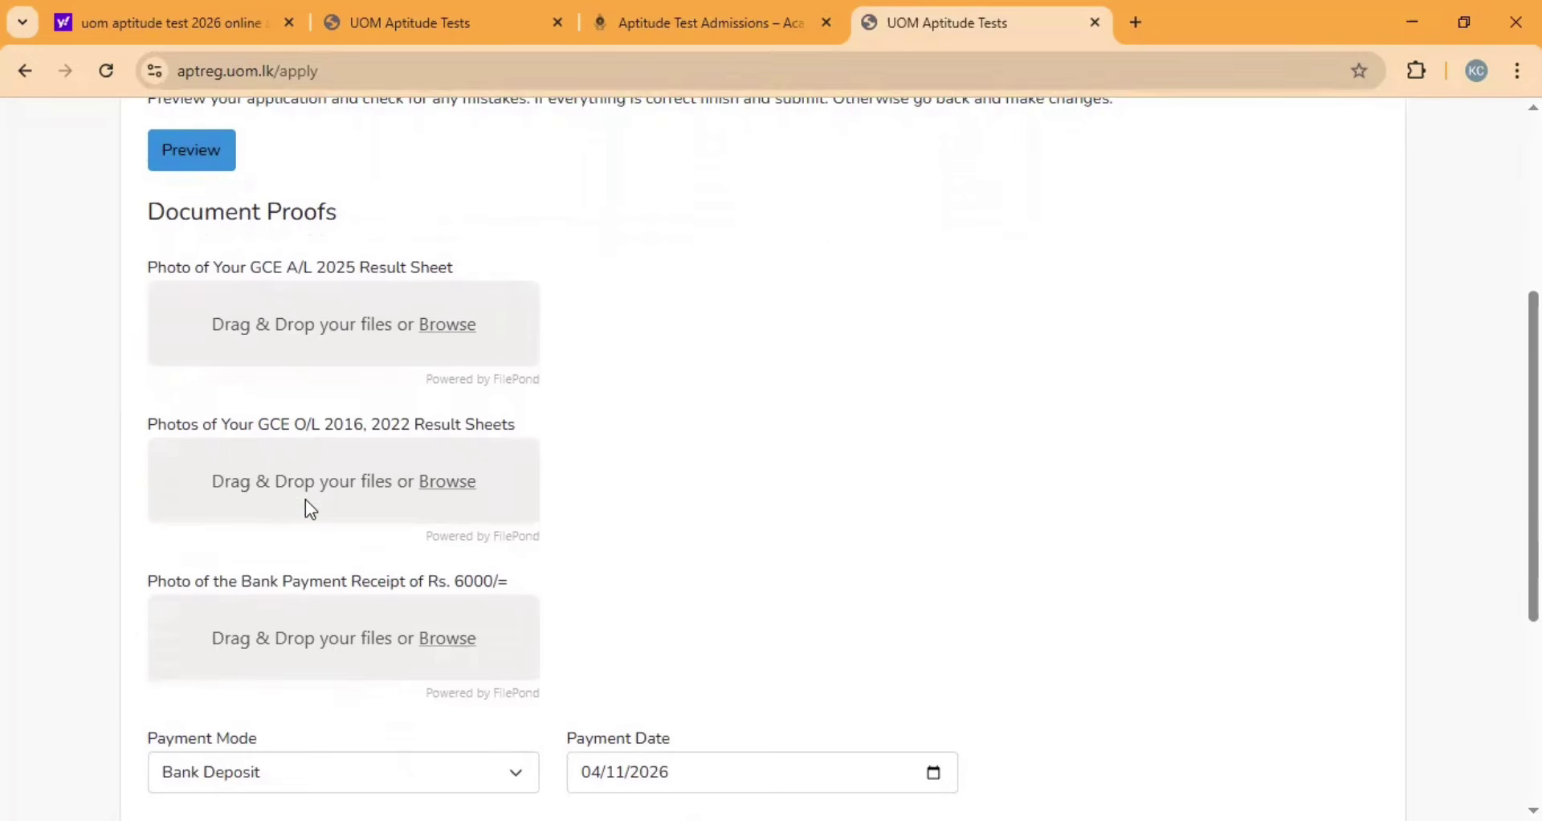
pyautogui.scroll(-3, 305, 500)
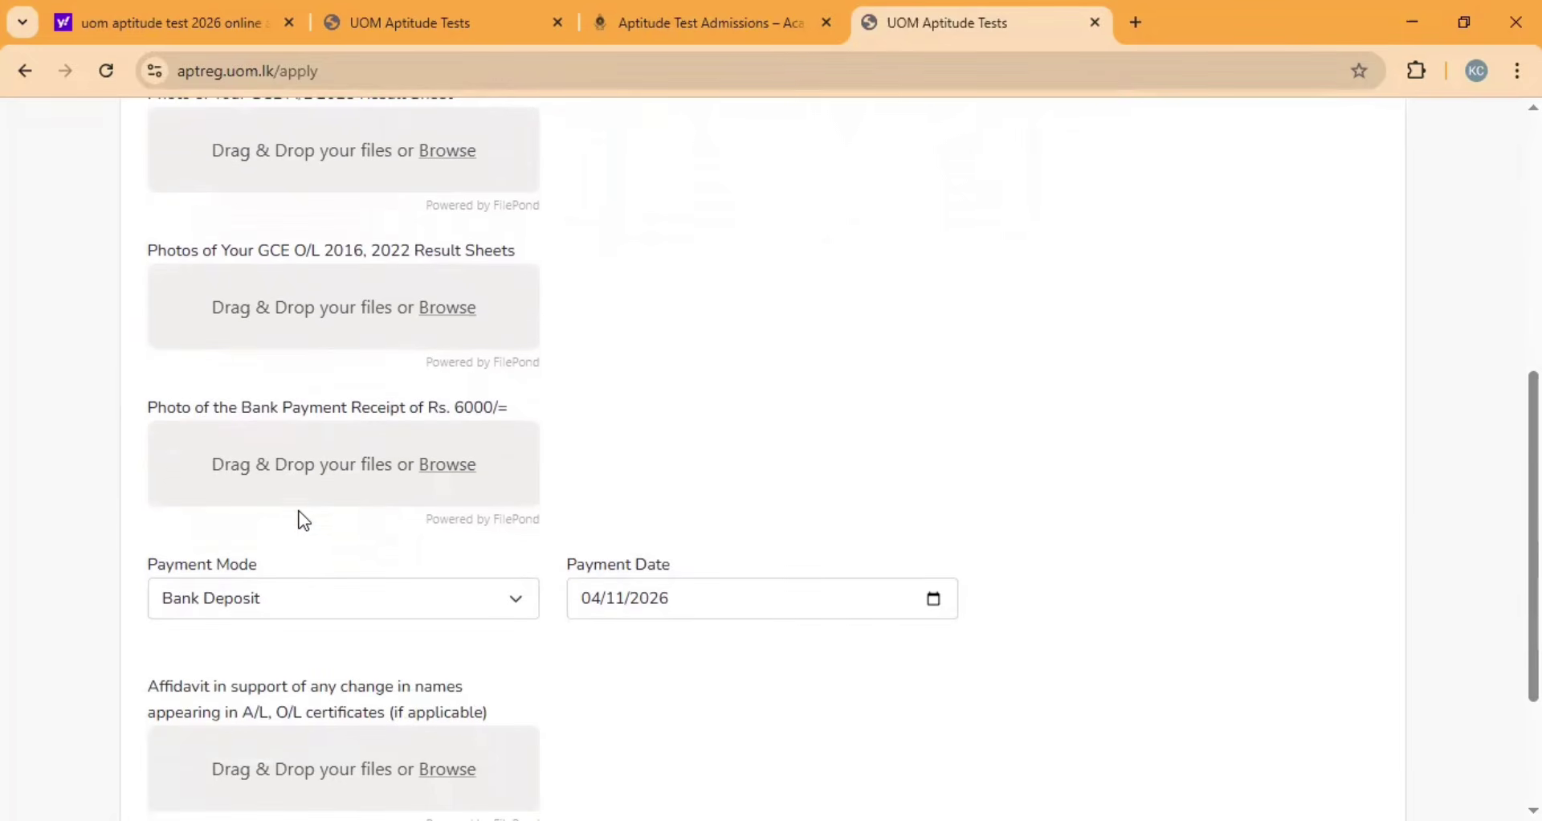
pyautogui.scroll(-4, 318, 500)
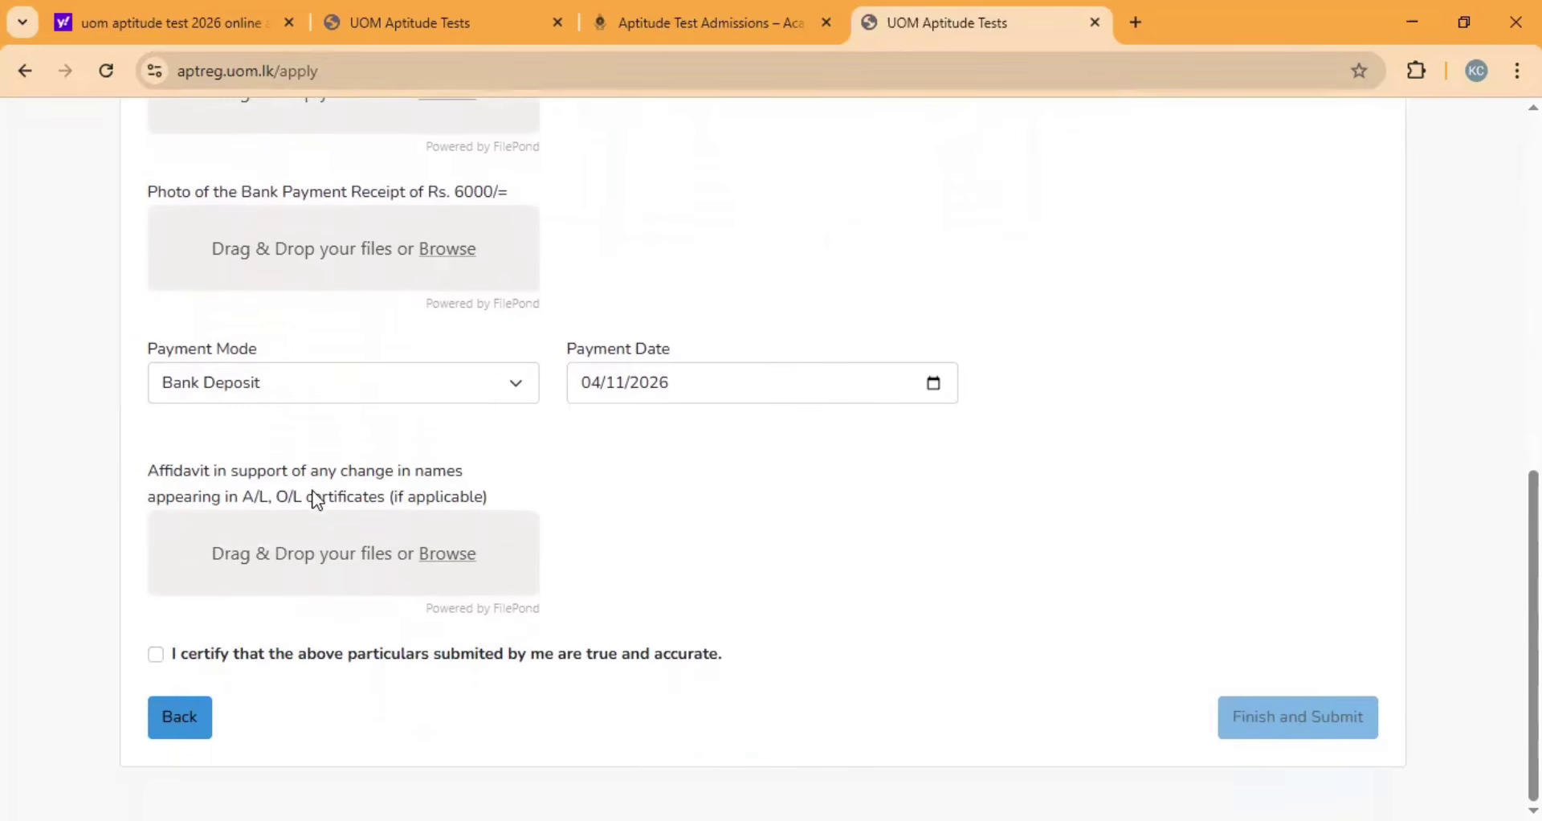
# Choose Bank Deposit as the payment mode and certify that the submitted particulars are true and accurate.
pyautogui.click(340, 382)
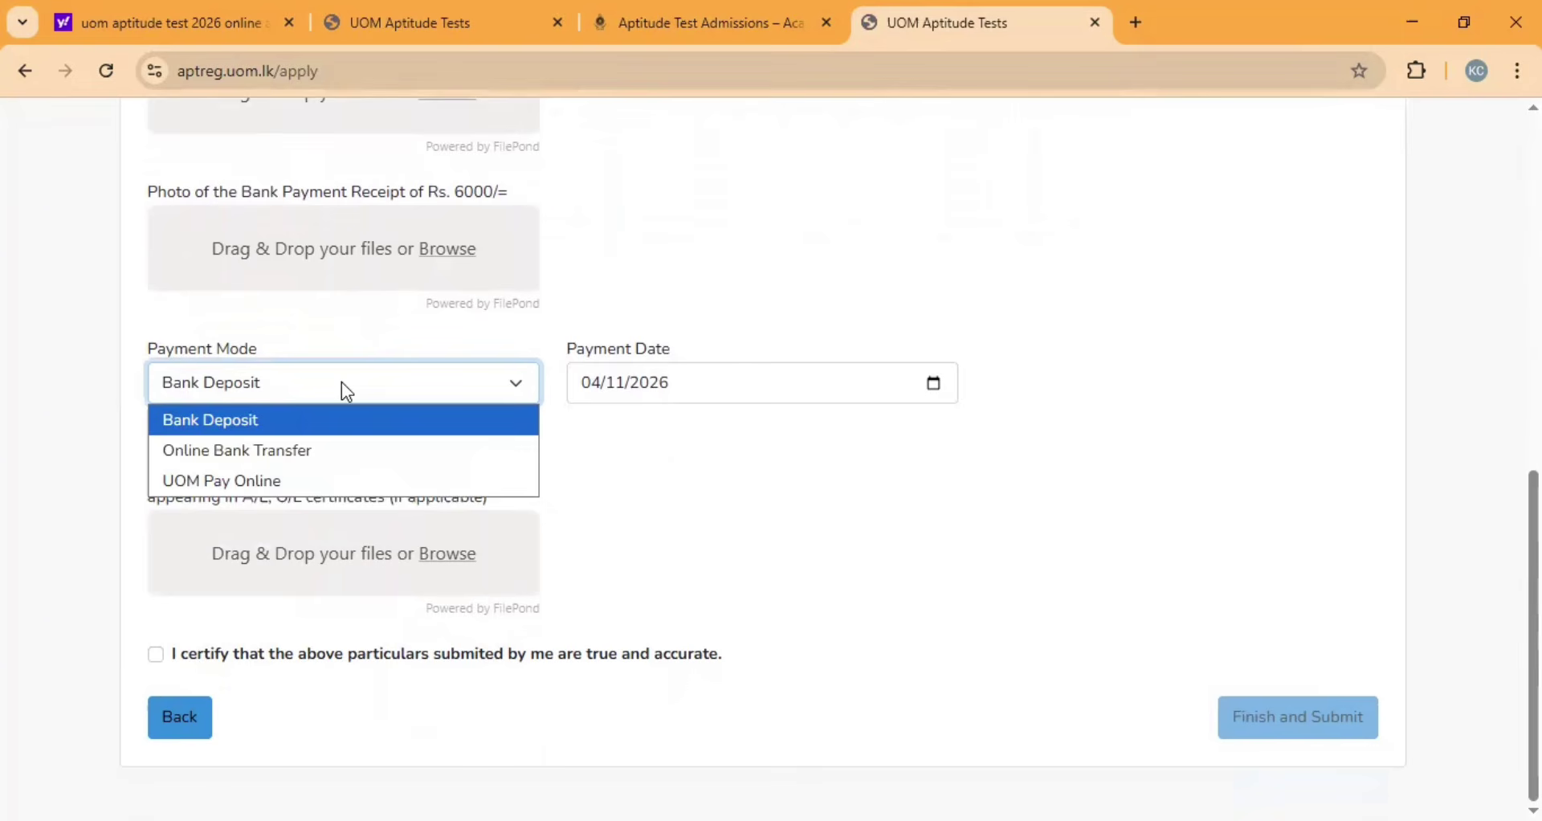
pyautogui.click(318, 418)
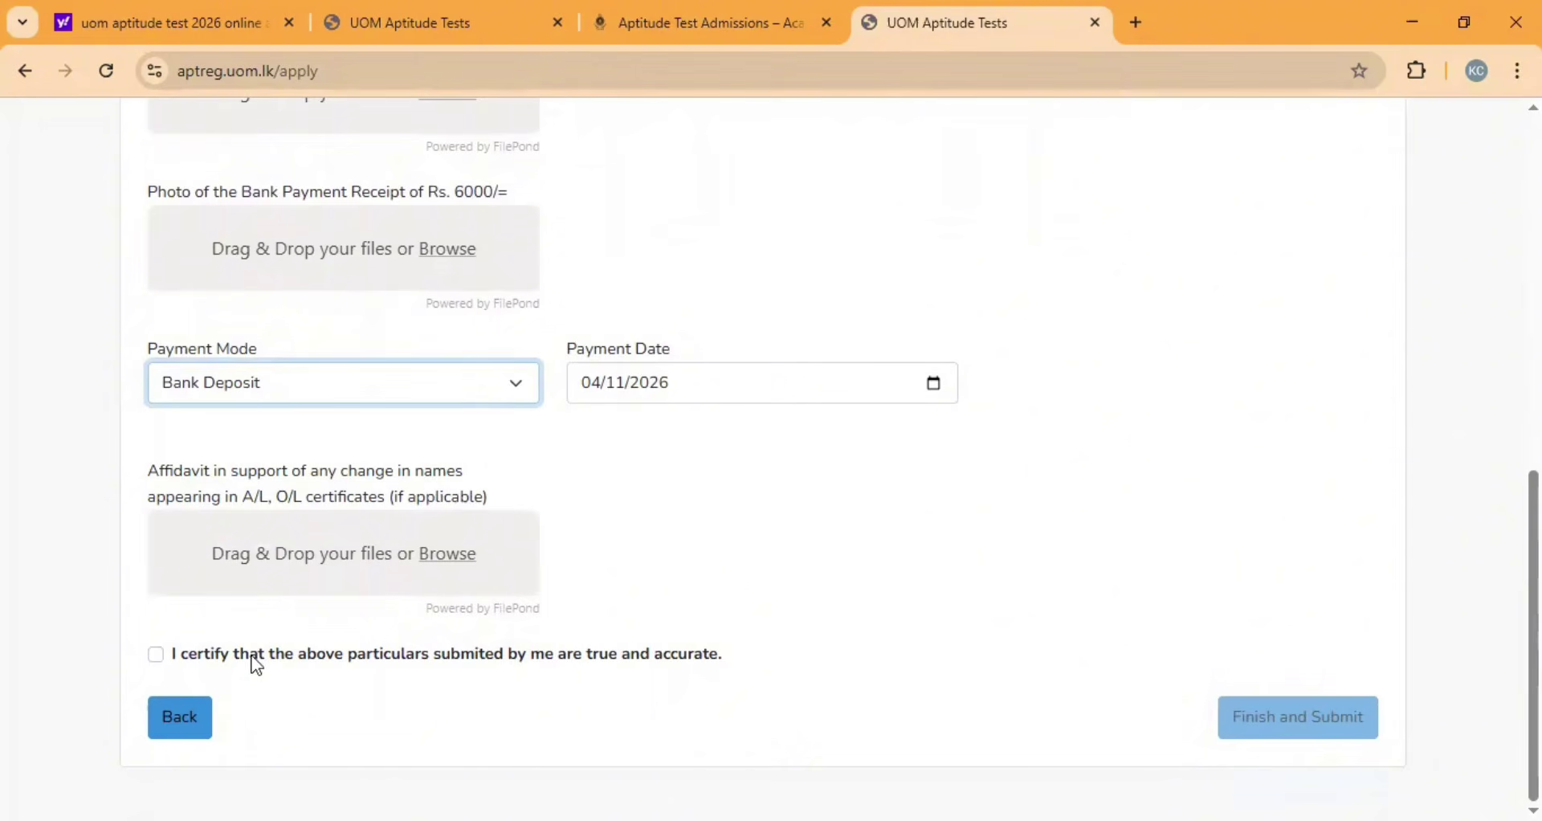
pyautogui.click(155, 654)
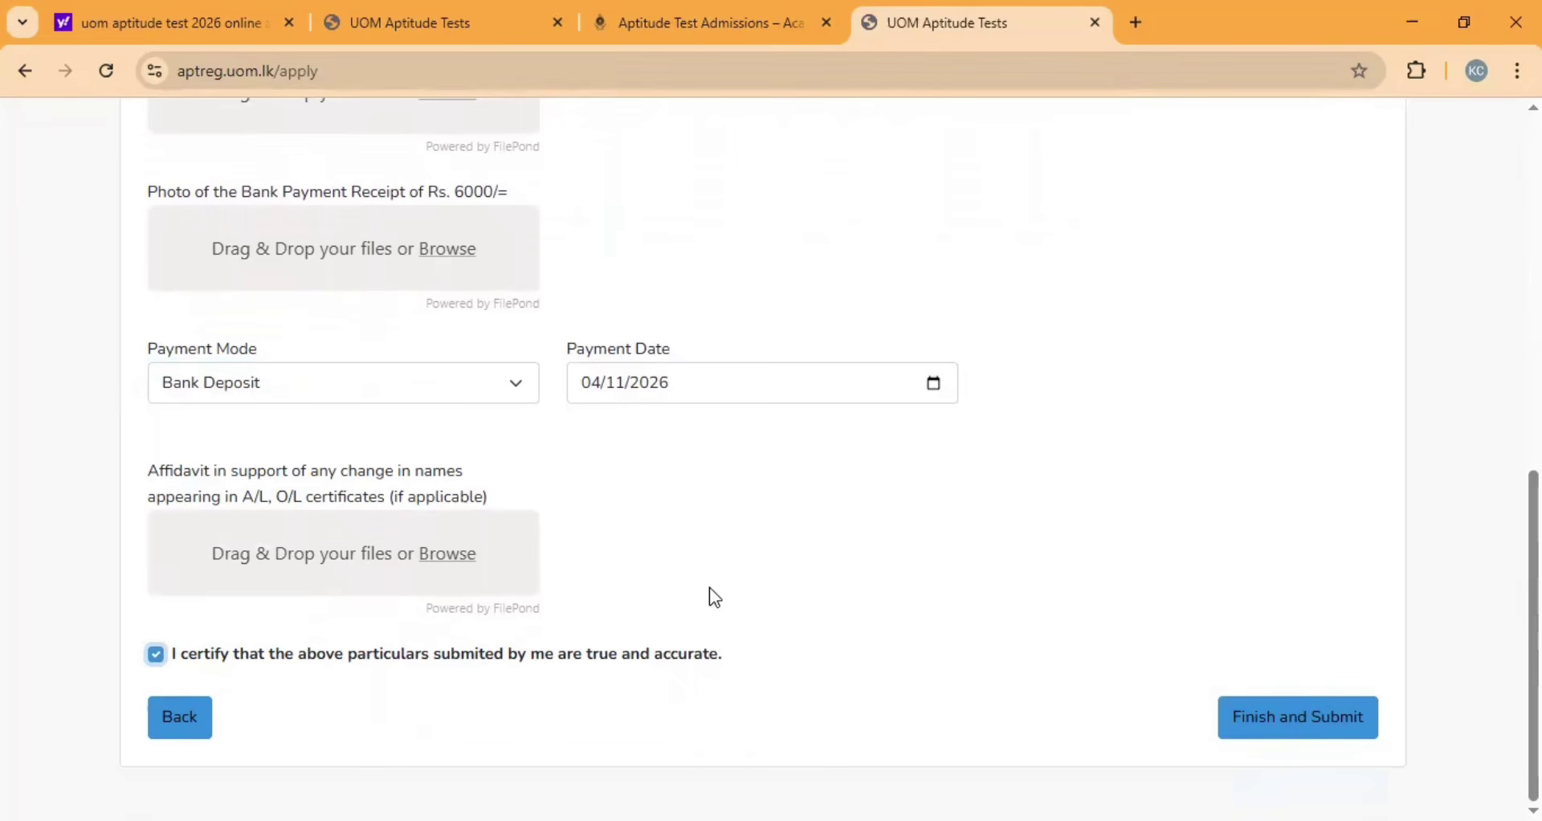
# Recheck the Submit section from the application preview option down to the payment details and final submission option.
pyautogui.scroll(3, 1028, 560)
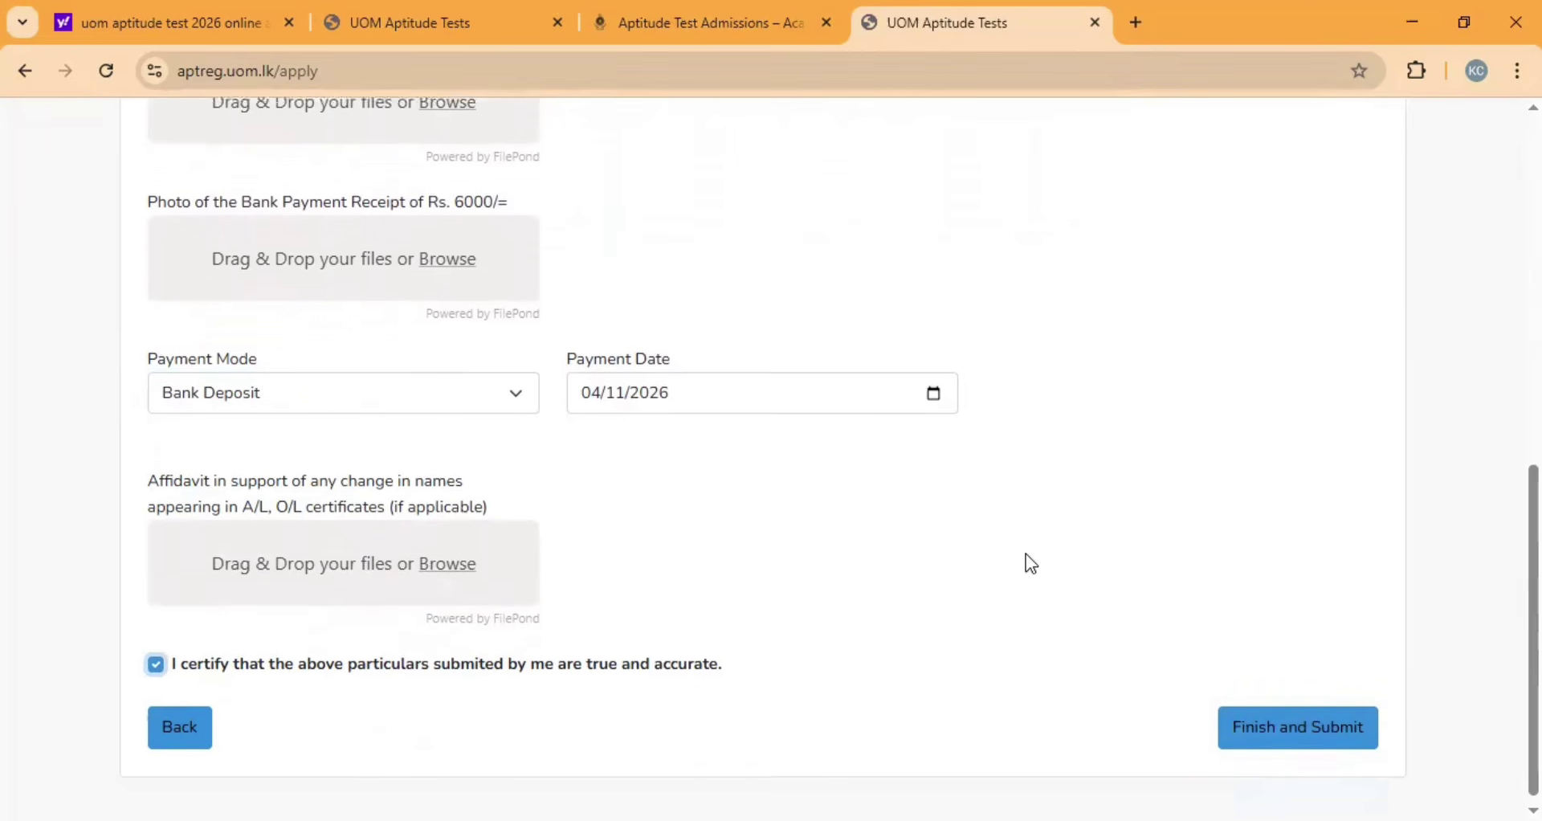
pyautogui.scroll(6, 1025, 554)
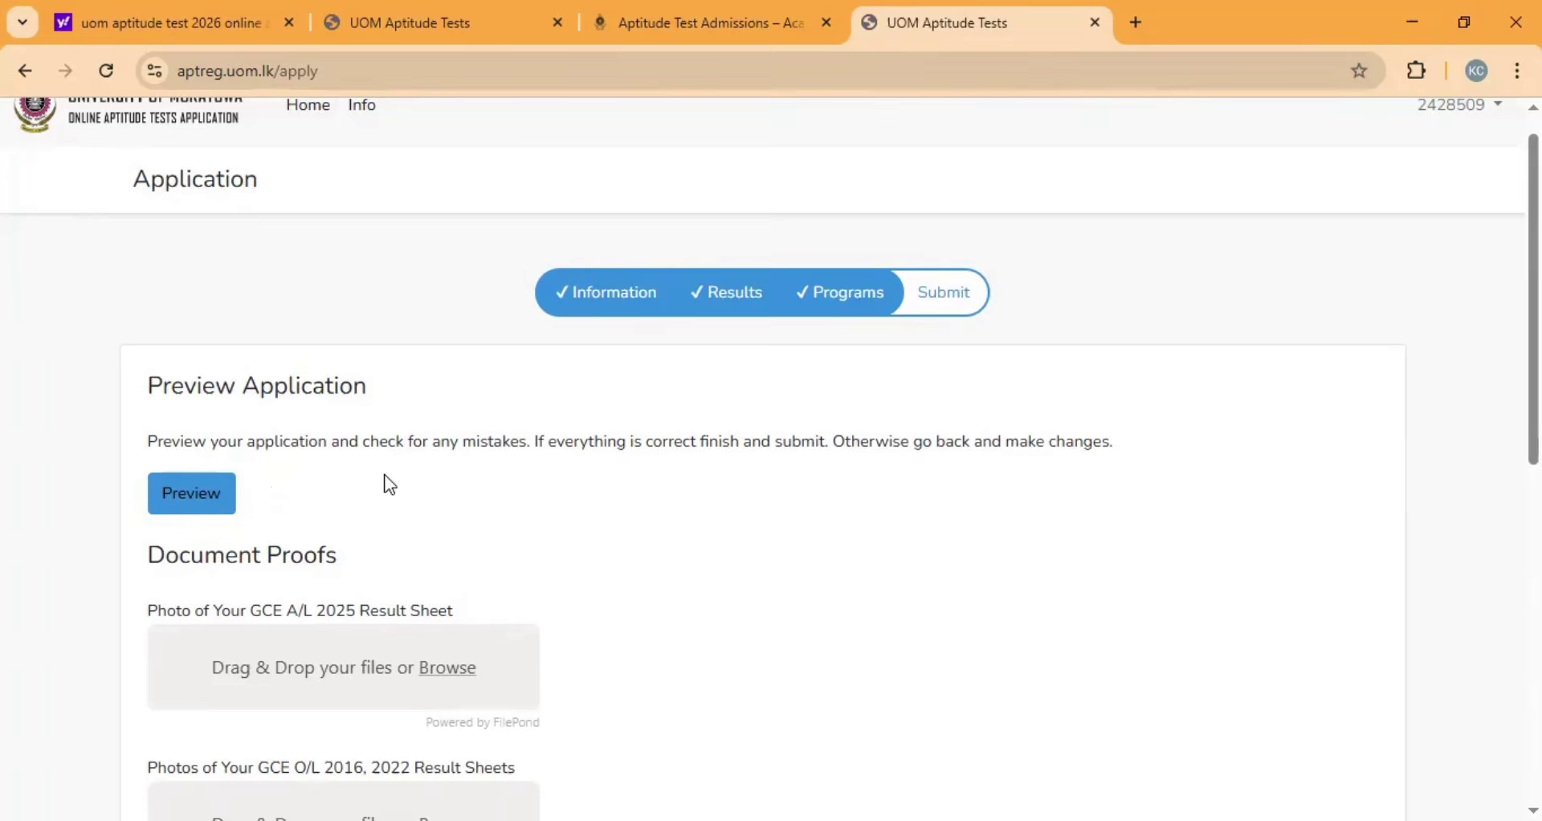
pyautogui.scroll(-7, 406, 437)
pyautogui.scroll(-2, 404, 434)
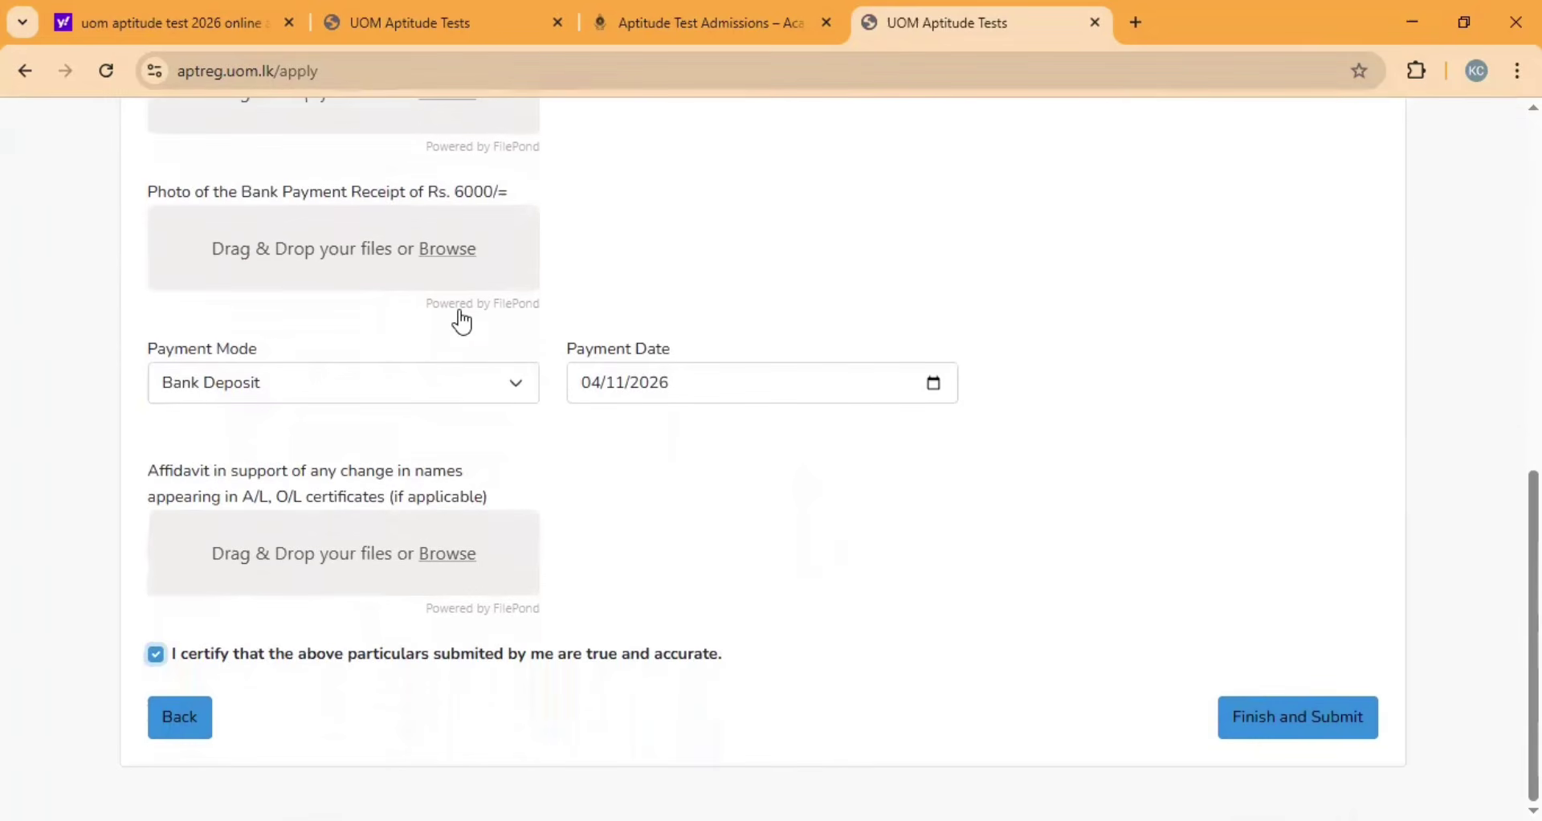